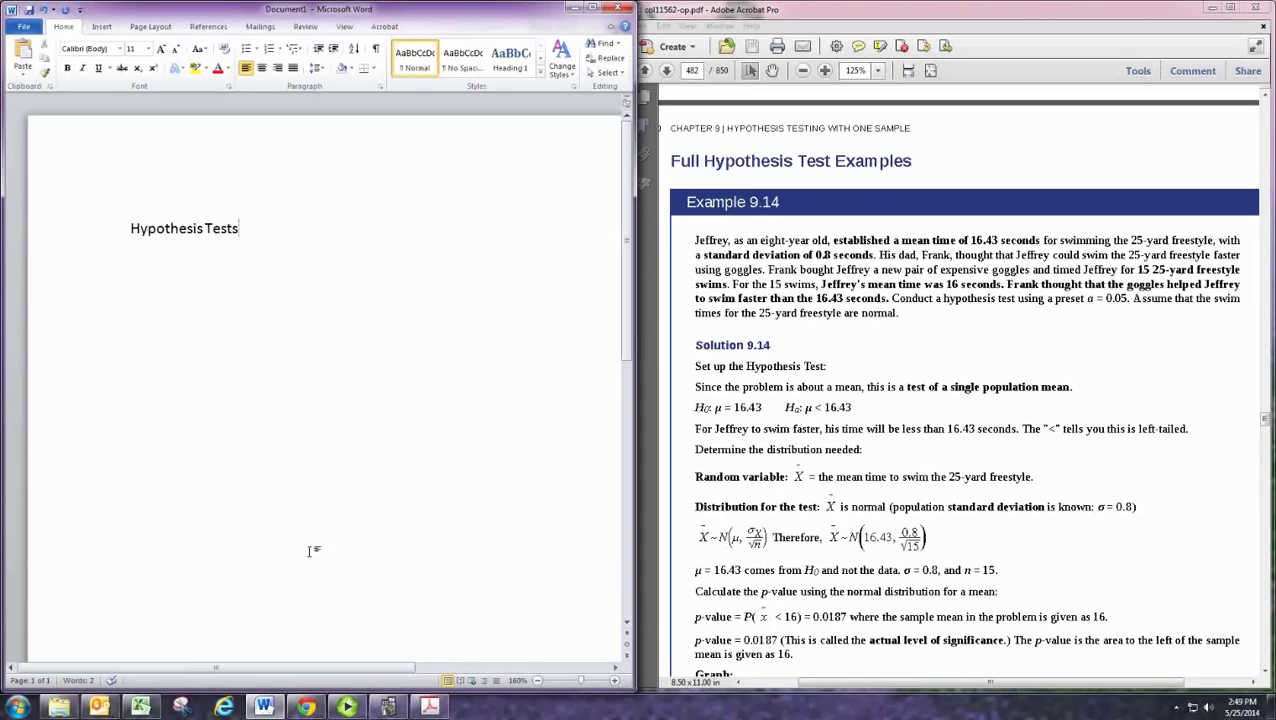
Step: Type the heading 'Ex 1: Testing the Mean with population standard deviation known' below the title
key("Return")
type("Ex 1: H")
key("BackSpace")
type("Testing the Mean")
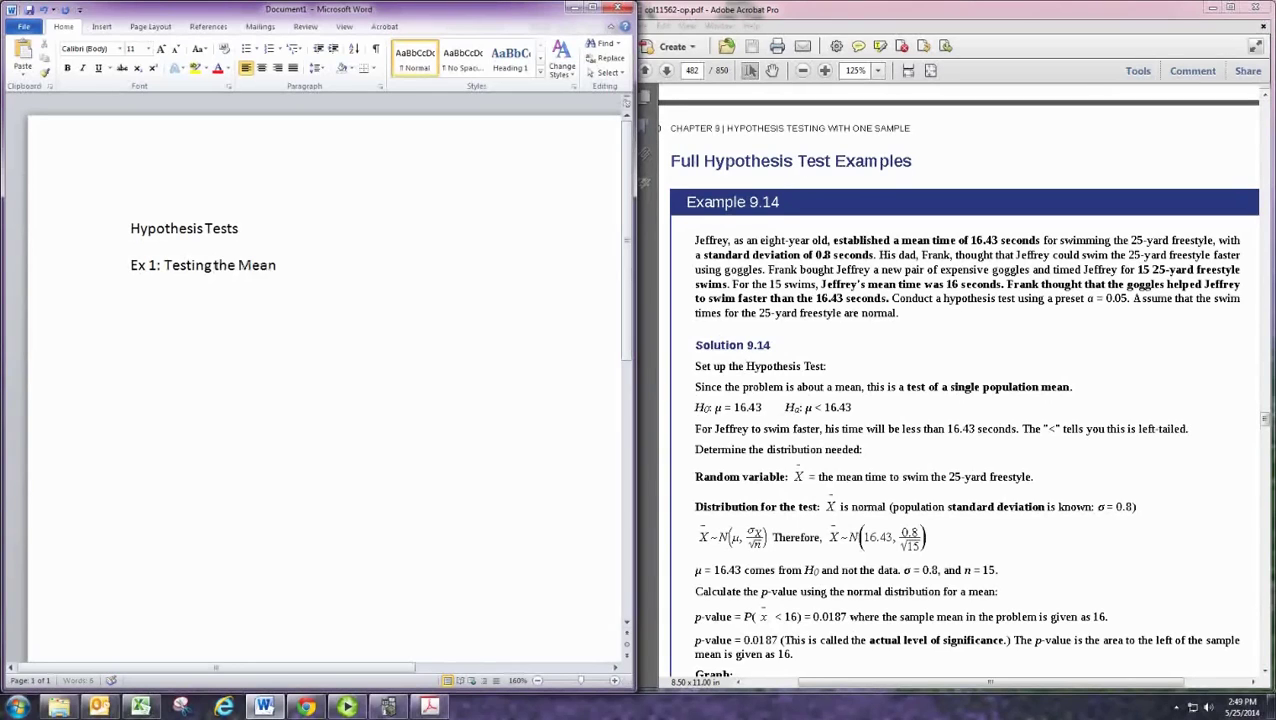
type(" with population sta")
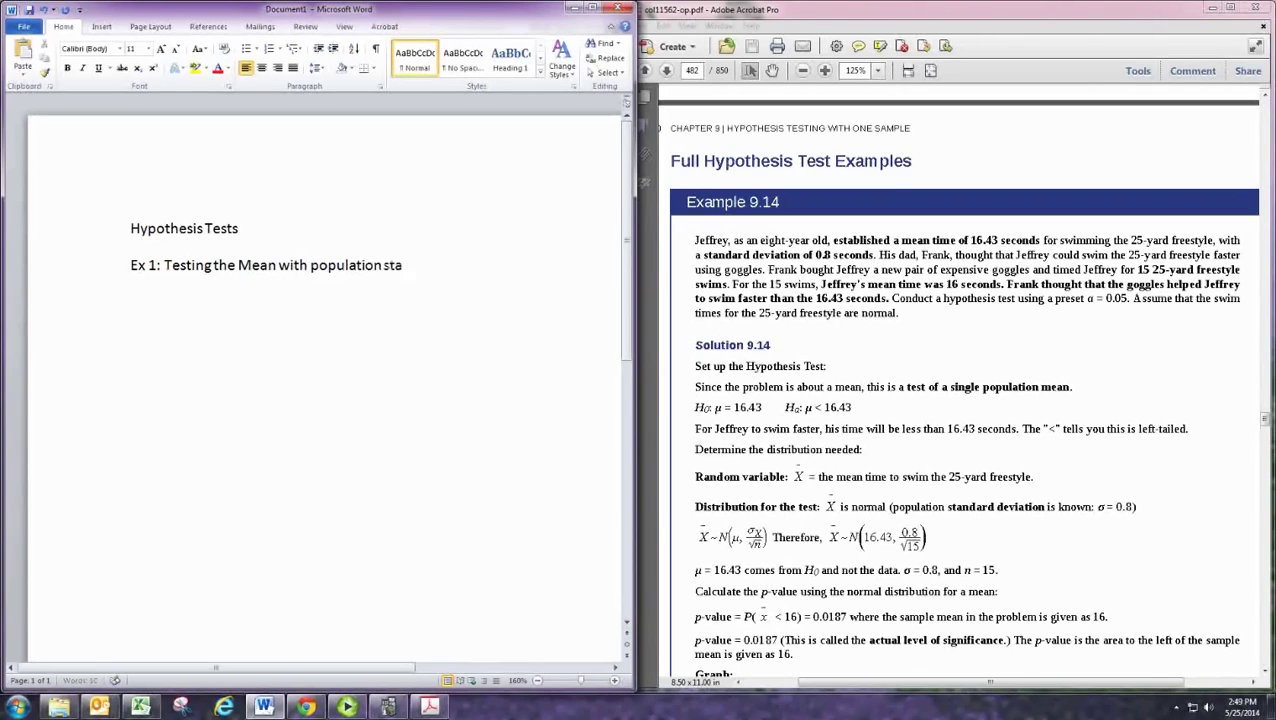
type("ndard deviation known")
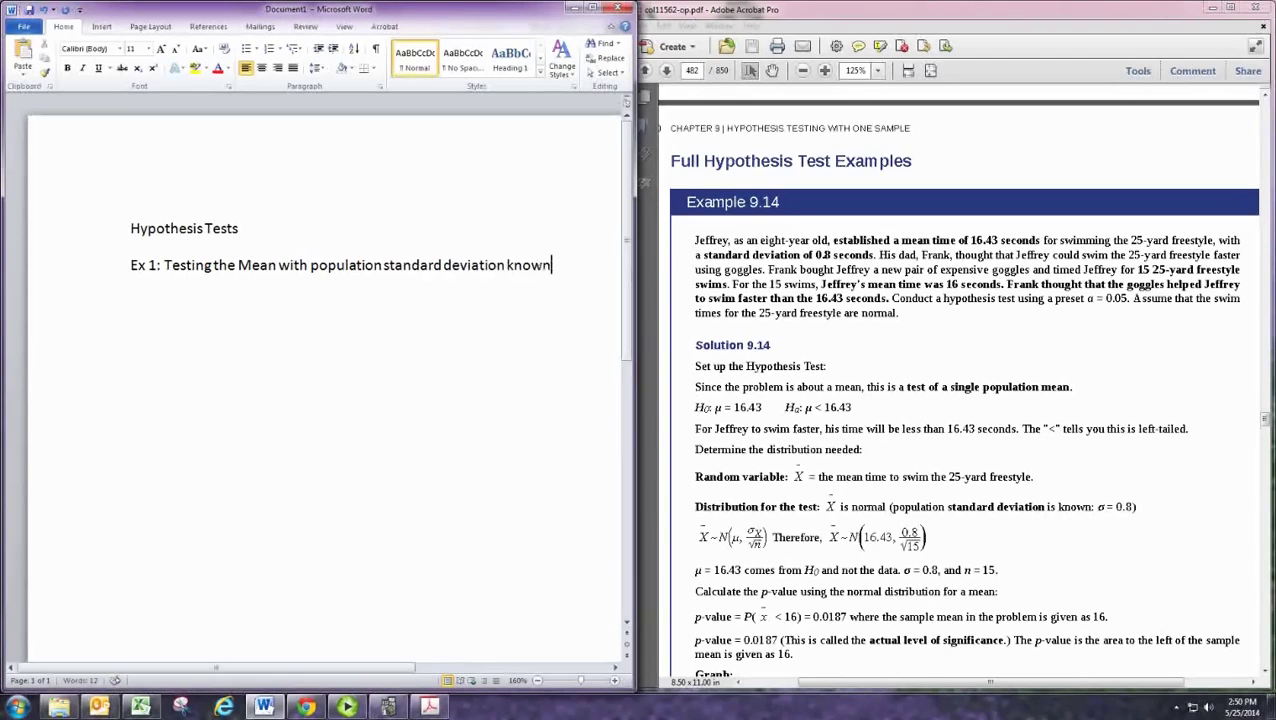
key("Return")
Step: Insert a left-aligned equation reading H₀: using a subscript template
left_click(106, 27)
left_click(546, 46)
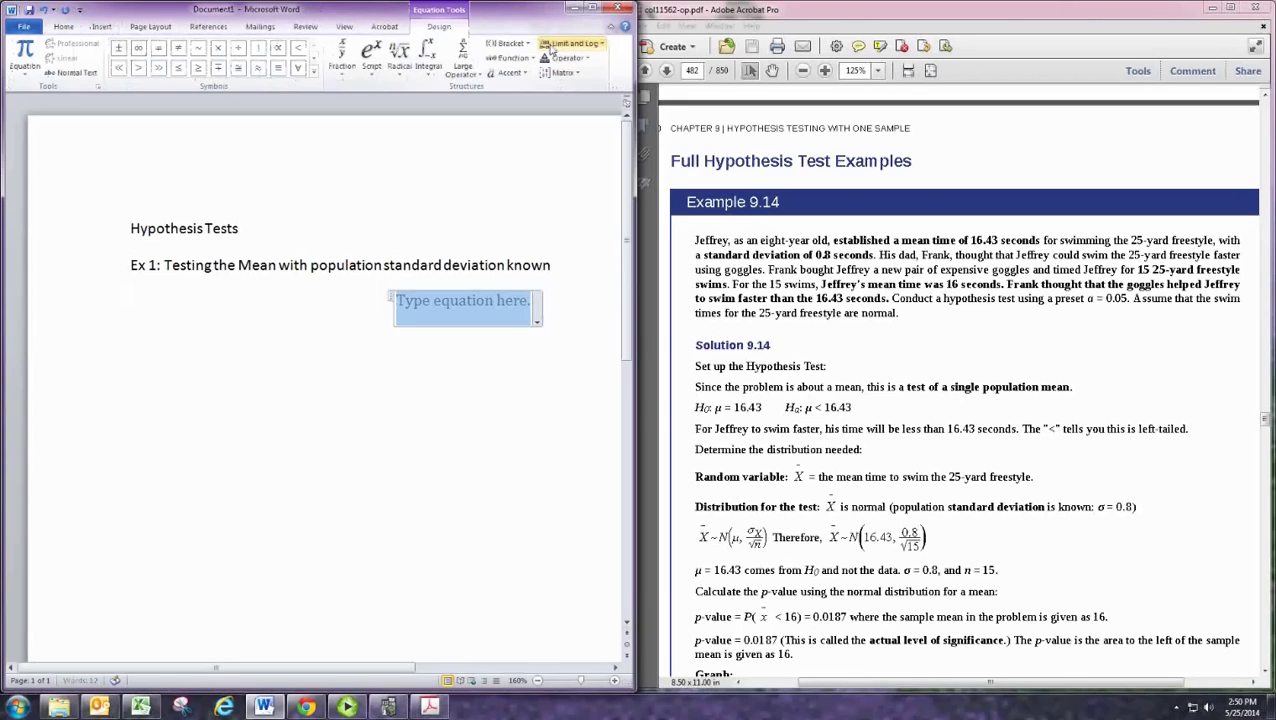
left_click(551, 46)
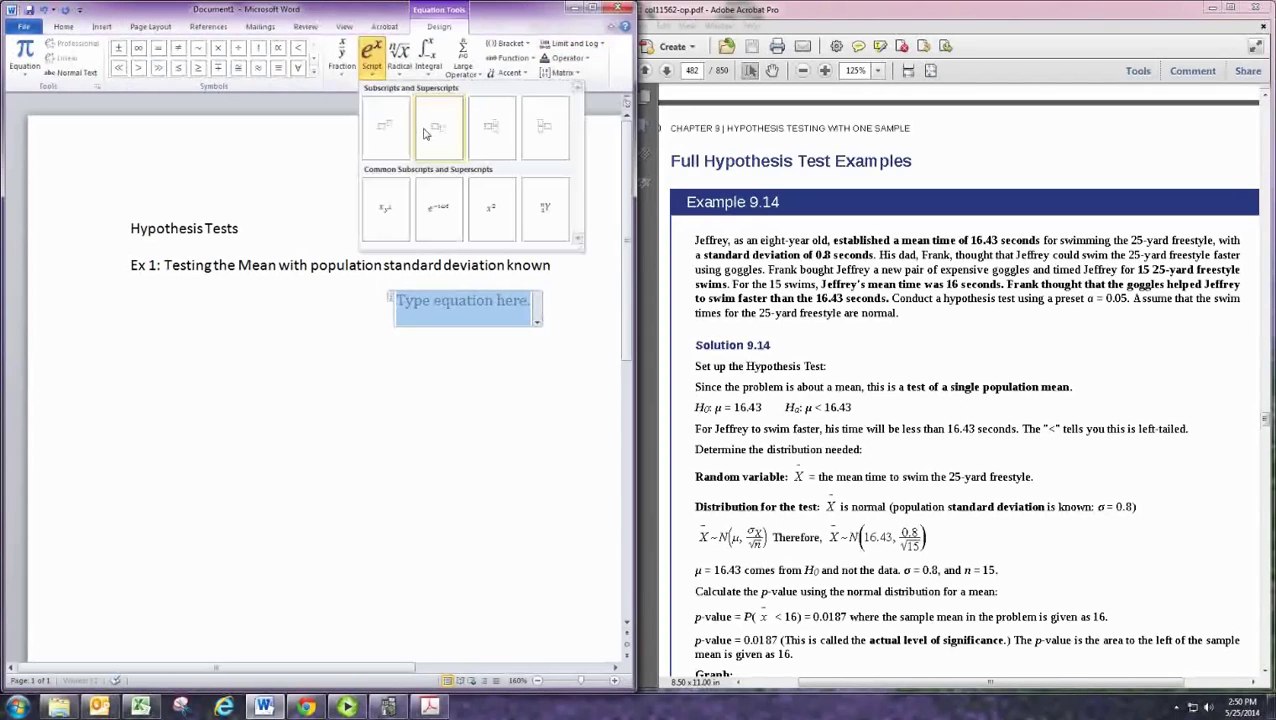
left_click(441, 128)
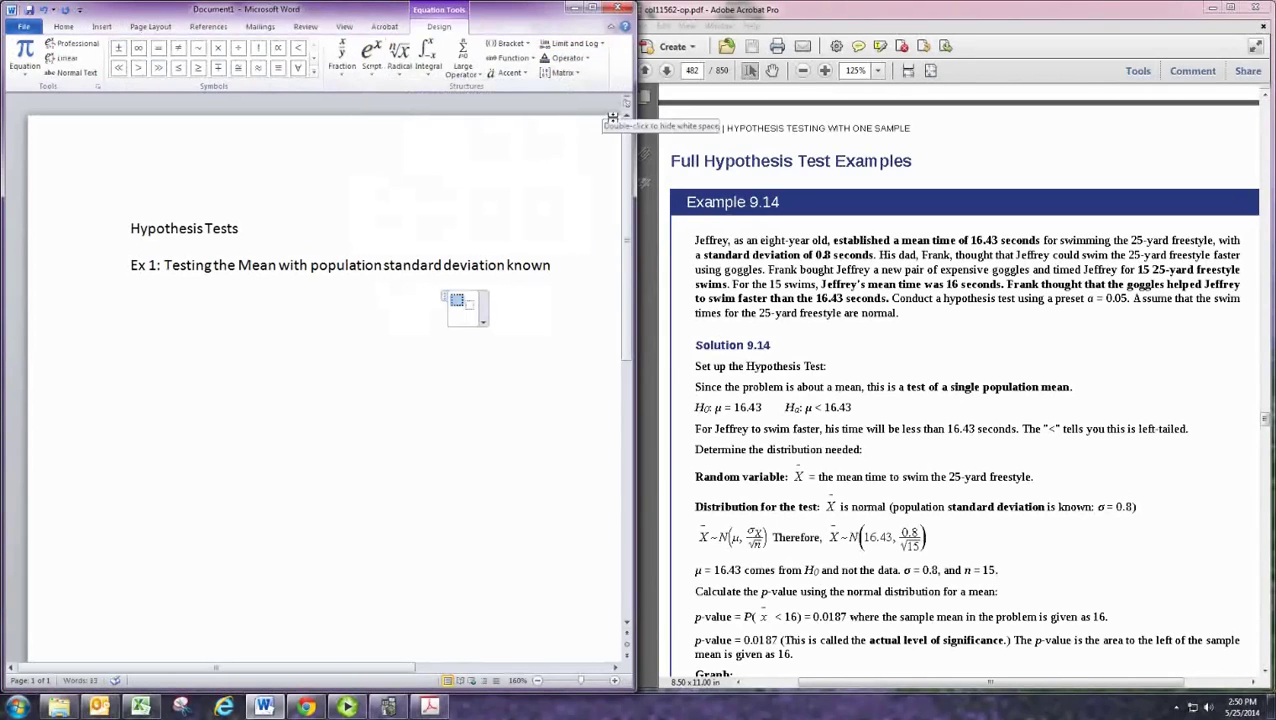
type("H")
key("Right")
type("0")
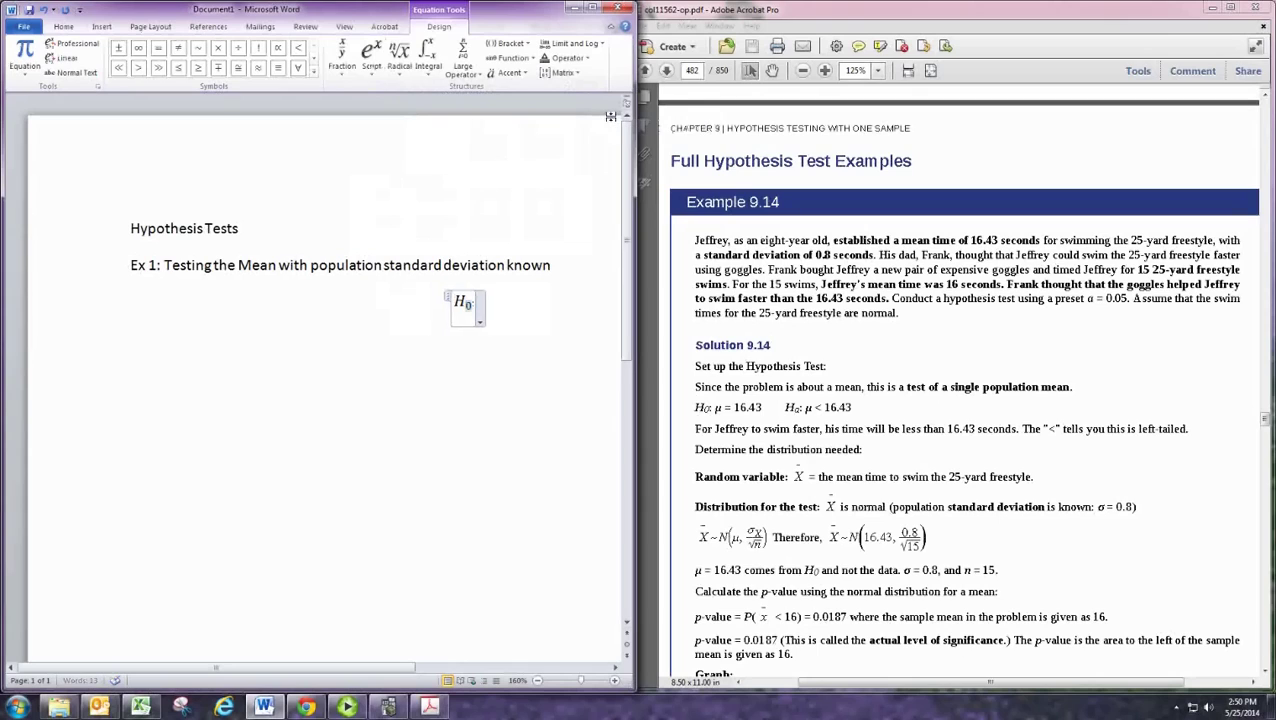
type(":")
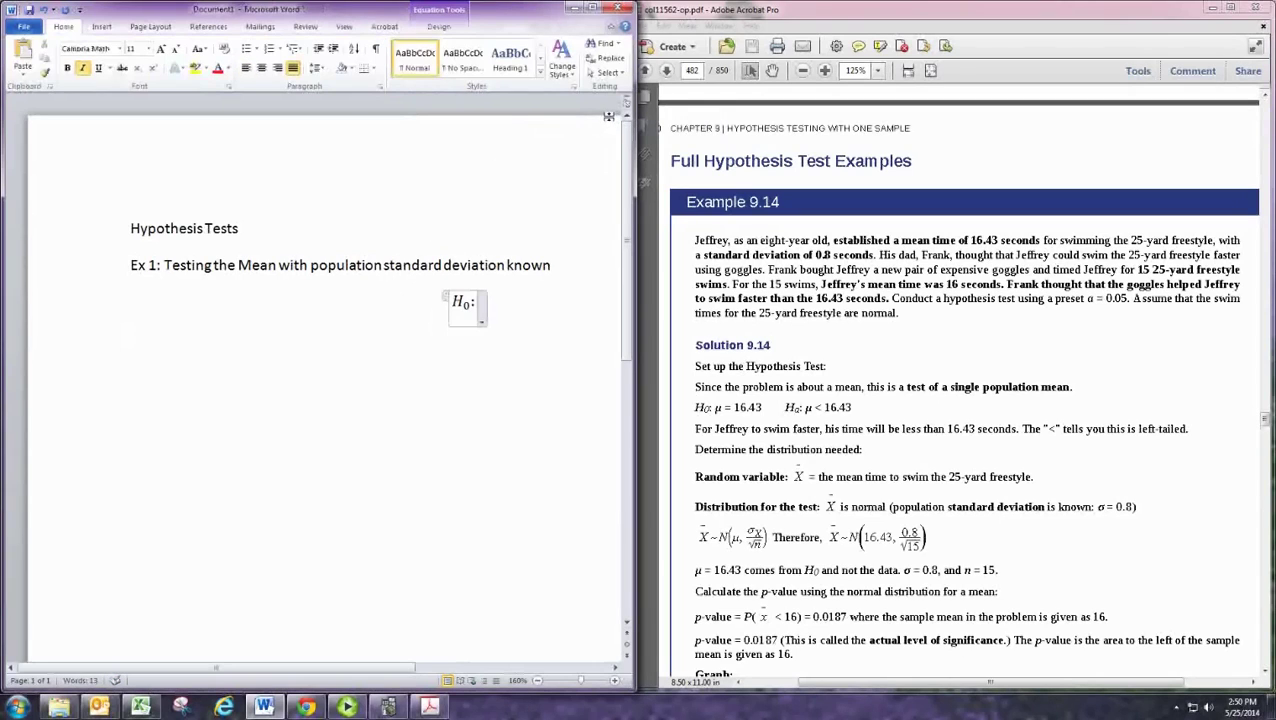
left_click(246, 69)
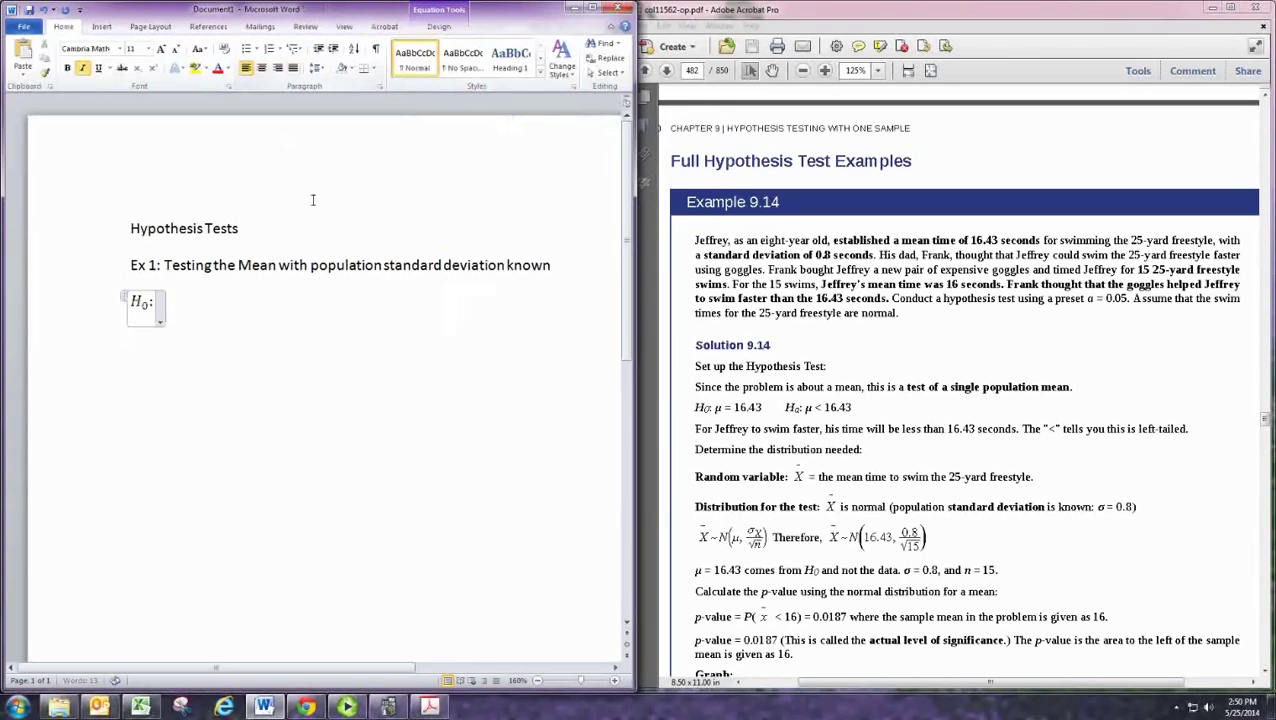
left_click(199, 300)
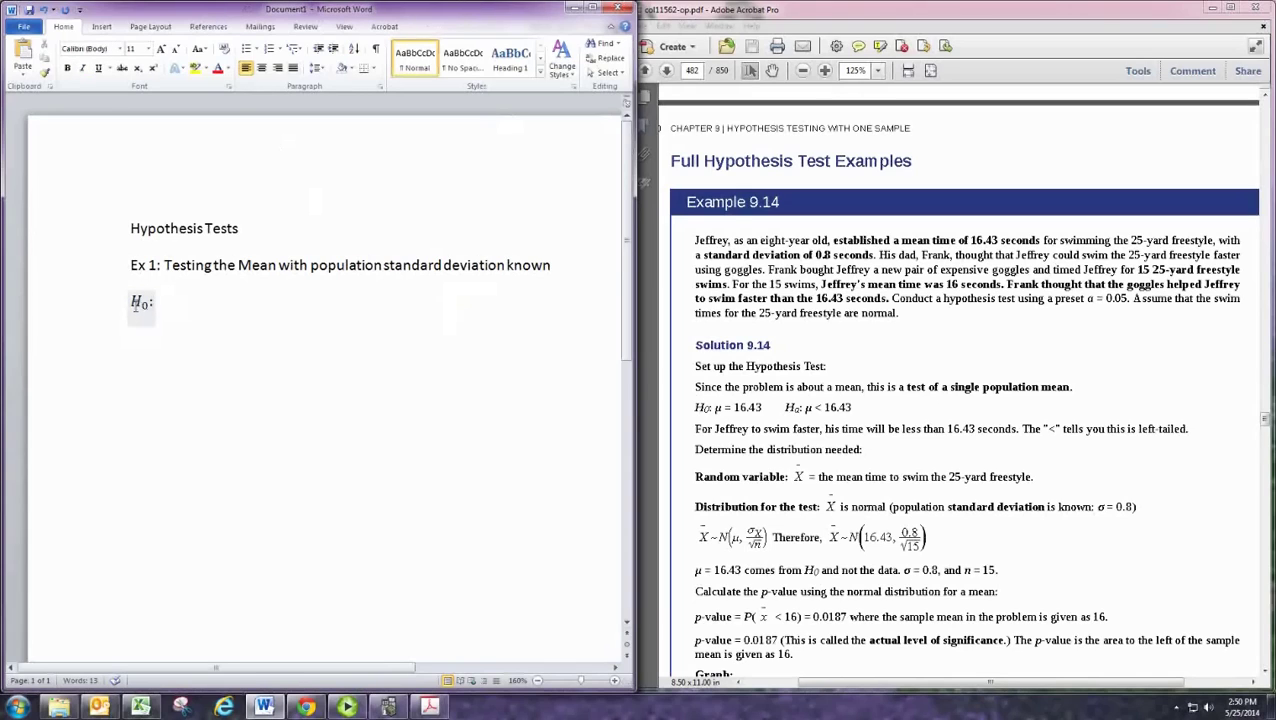
Step: Copy the H₀: equation below, change its subscript to 1, and left-align it
left_click(136, 303)
key("ctrl+c")
double_click(447, 340)
key("ctrl+v")
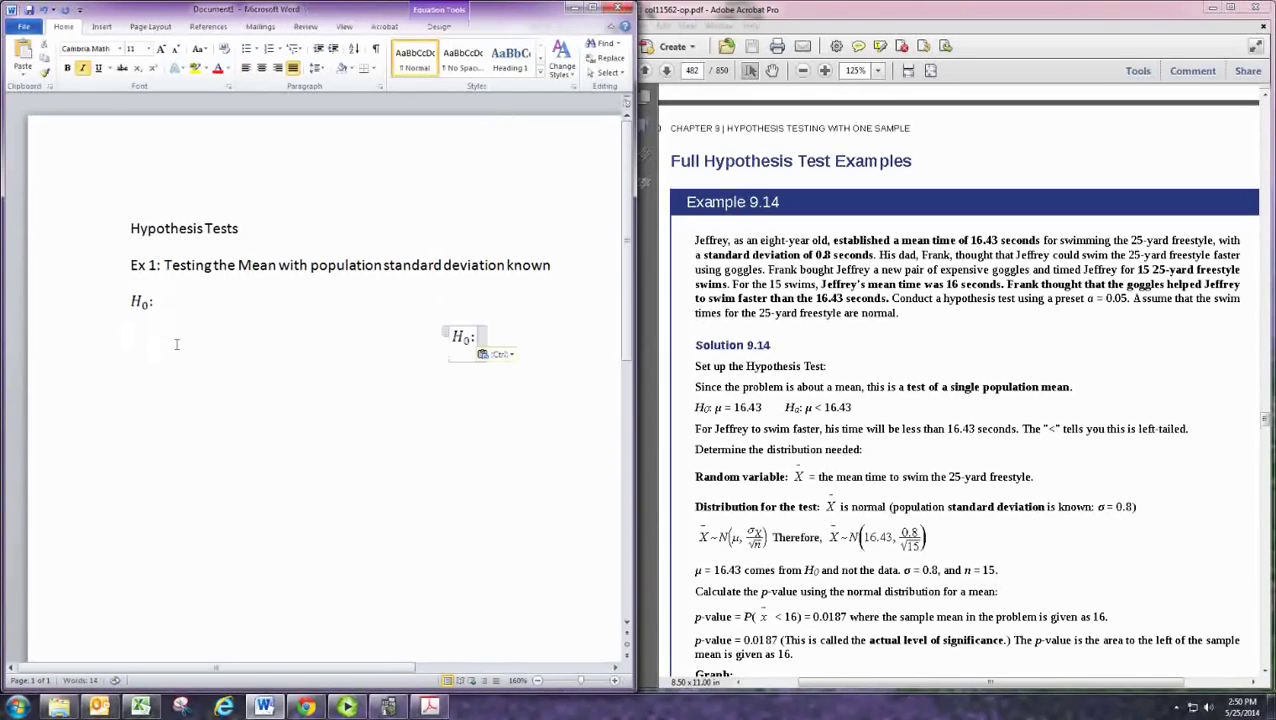
double_click(466, 341)
type("1")
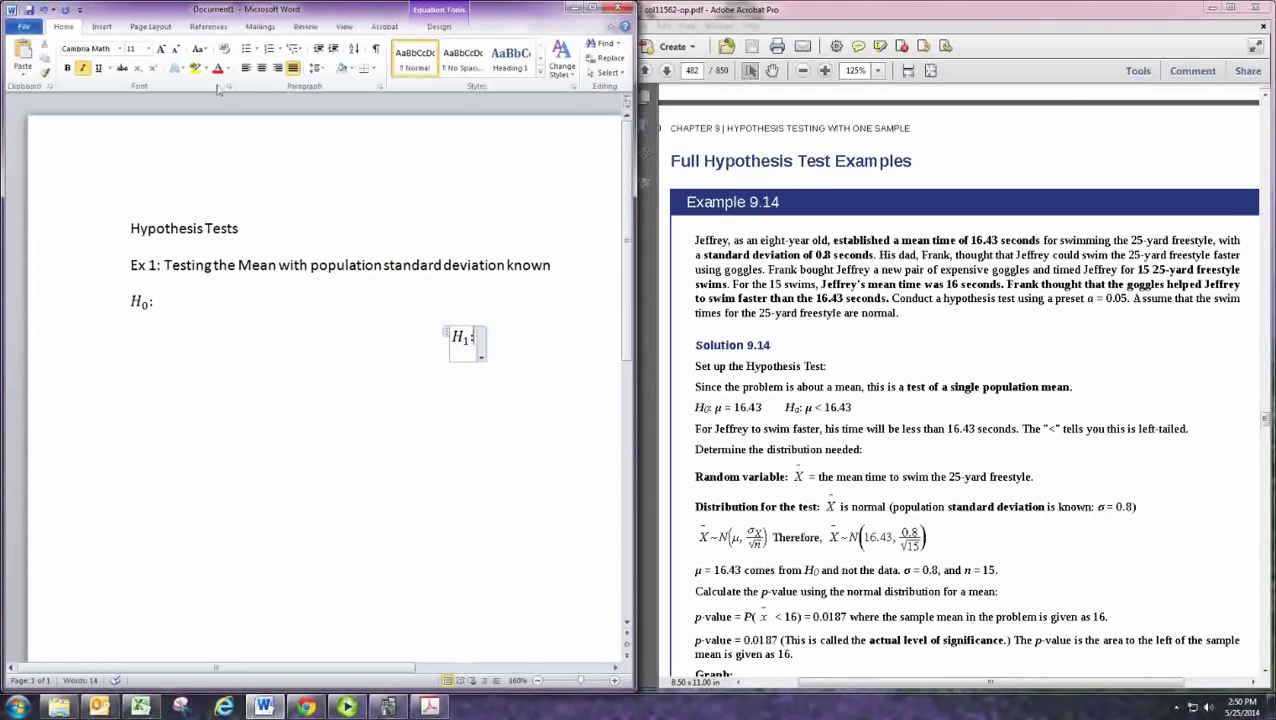
left_click(246, 69)
left_click(214, 333)
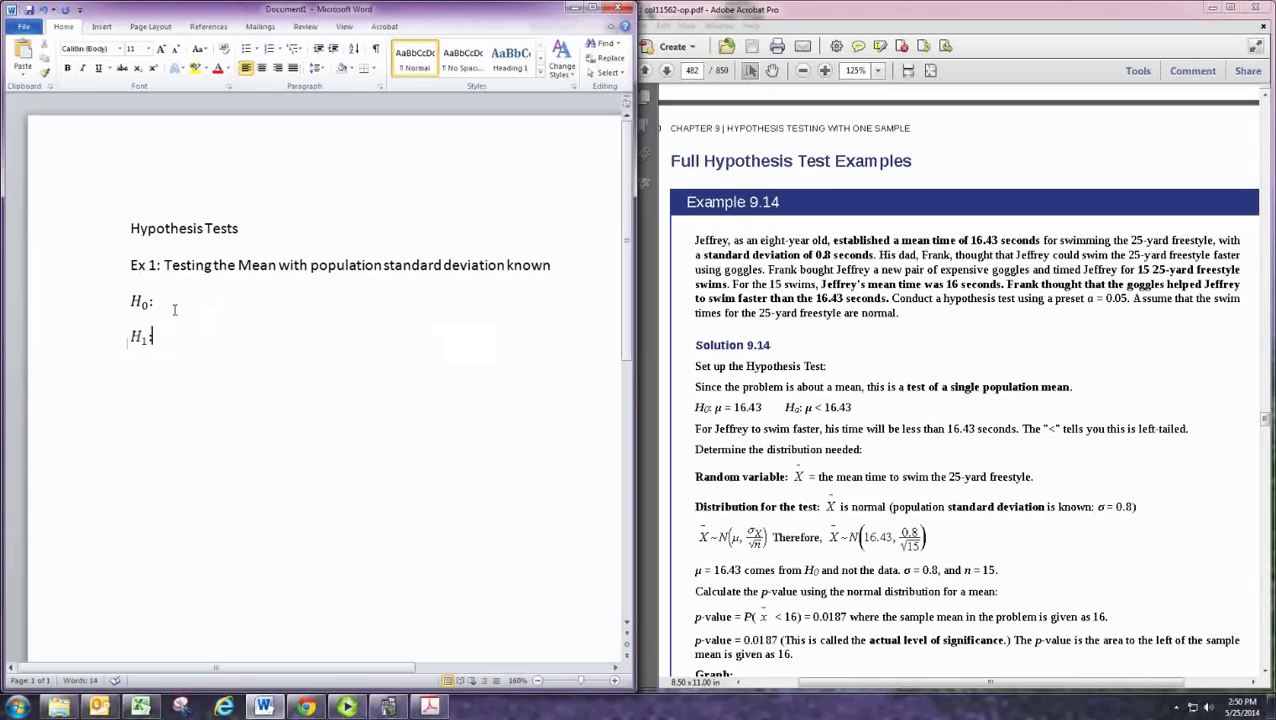
Step: Insert μ from the Greek letters gallery after H₀: and after H₁:
left_click(198, 307)
key("Left")
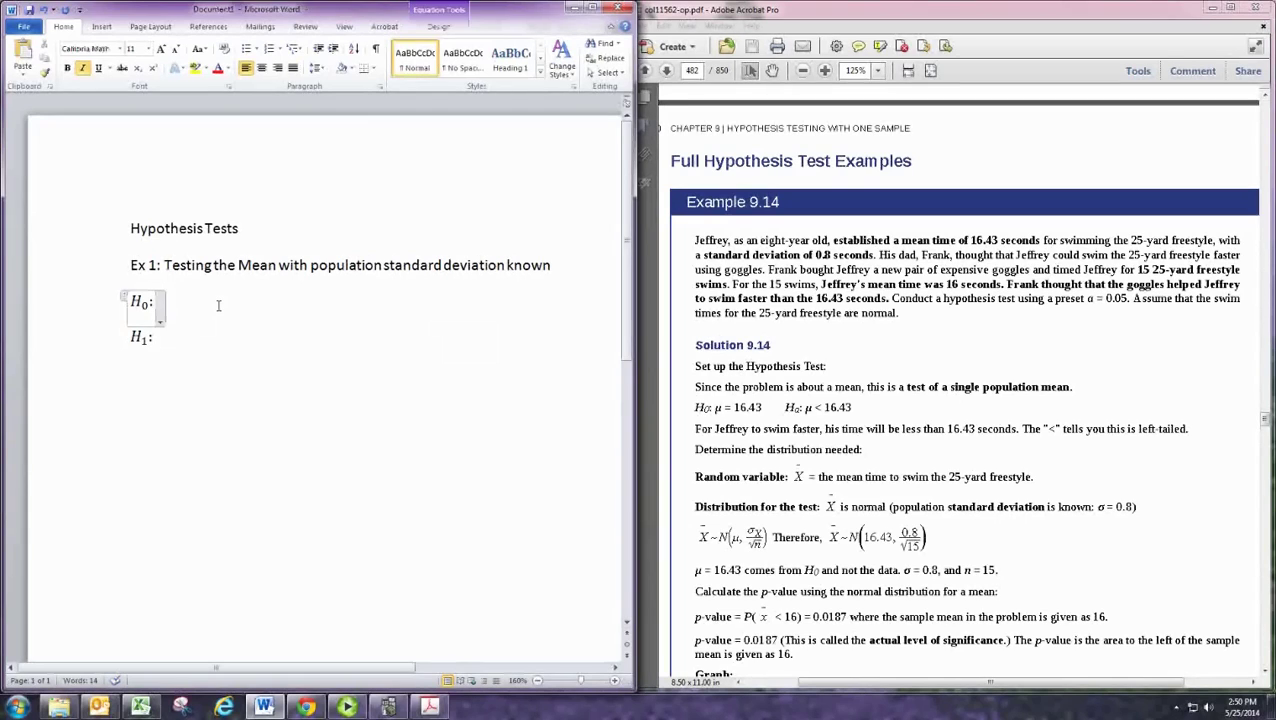
left_click(439, 26)
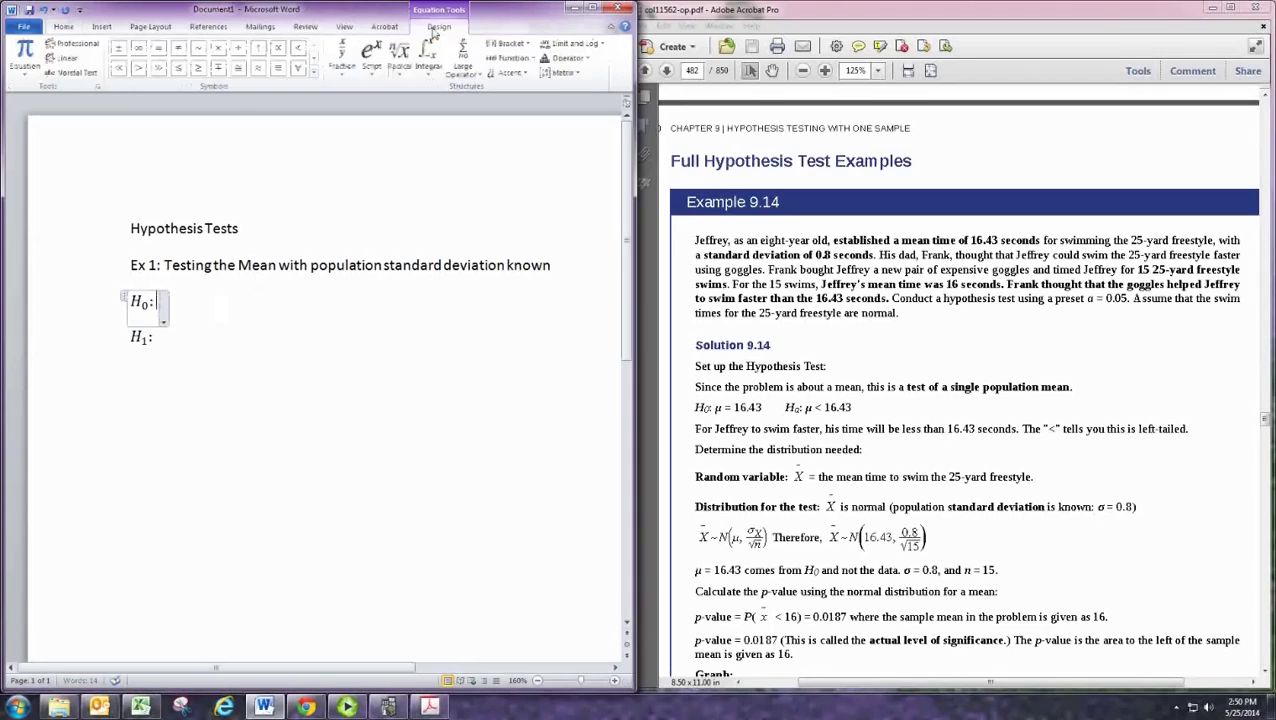
left_click(314, 70)
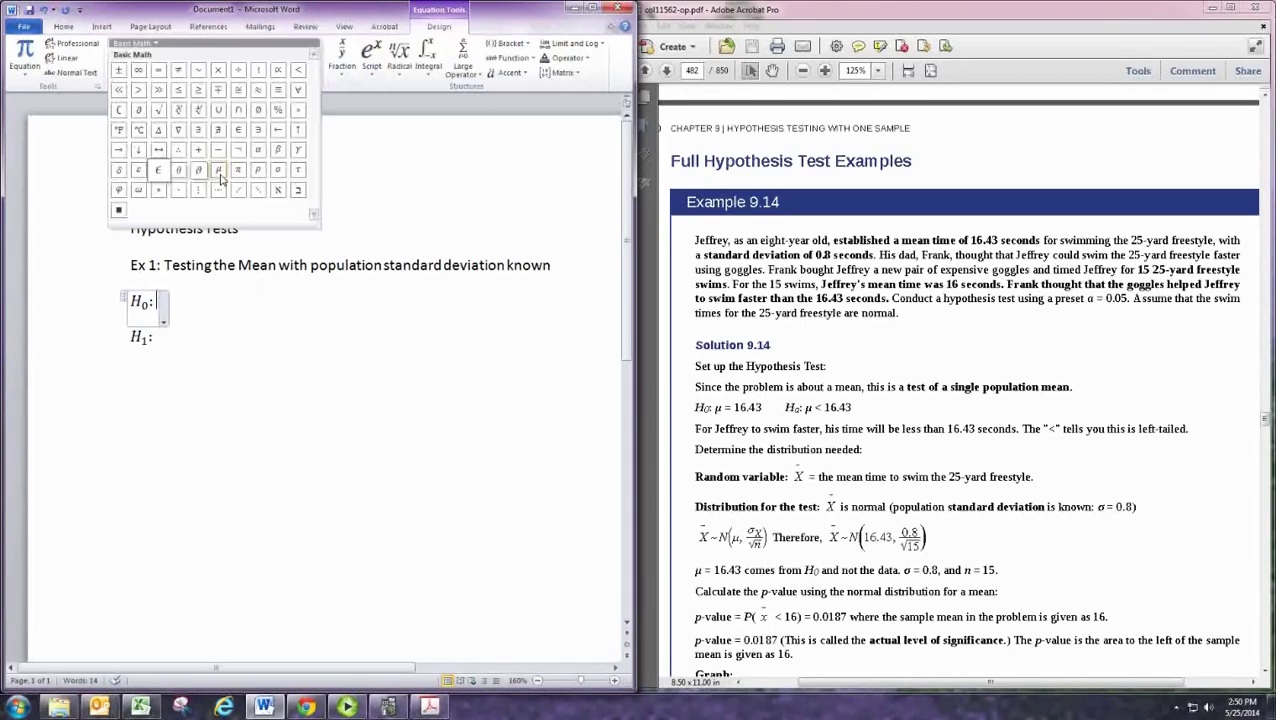
left_click(240, 177)
left_click(163, 346)
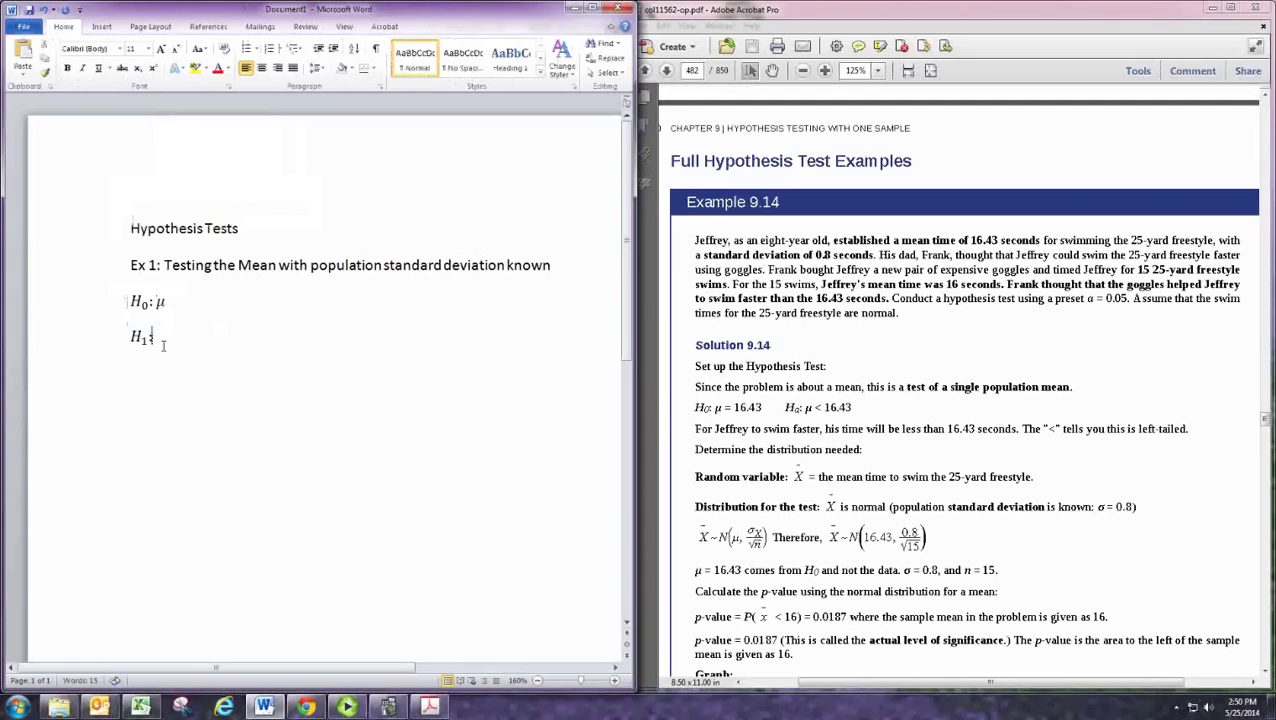
left_click(184, 343)
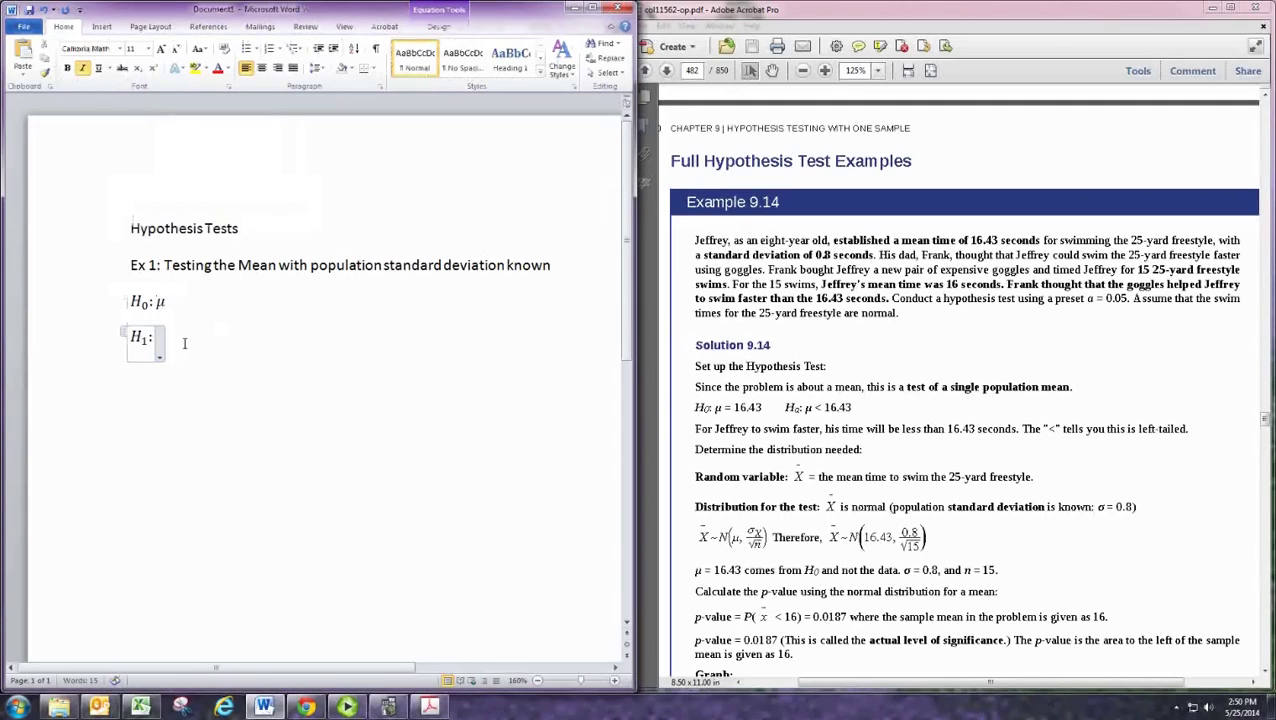
left_click(439, 26)
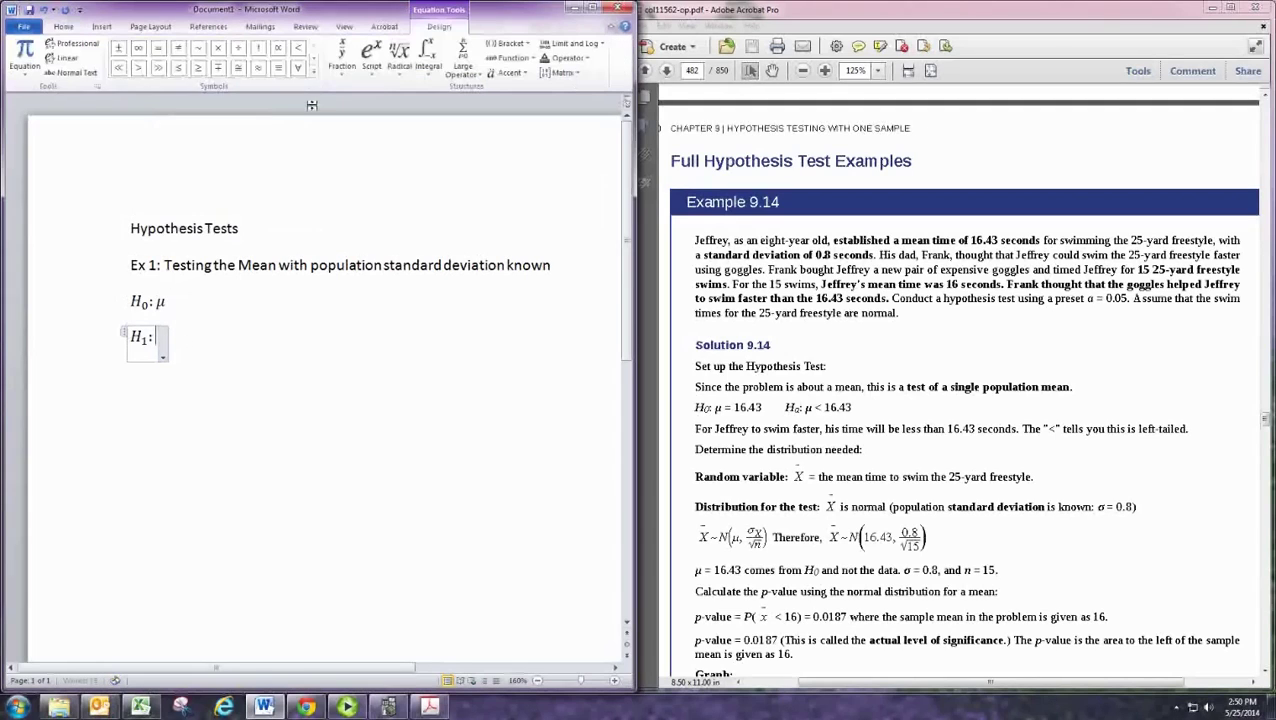
left_click(313, 76)
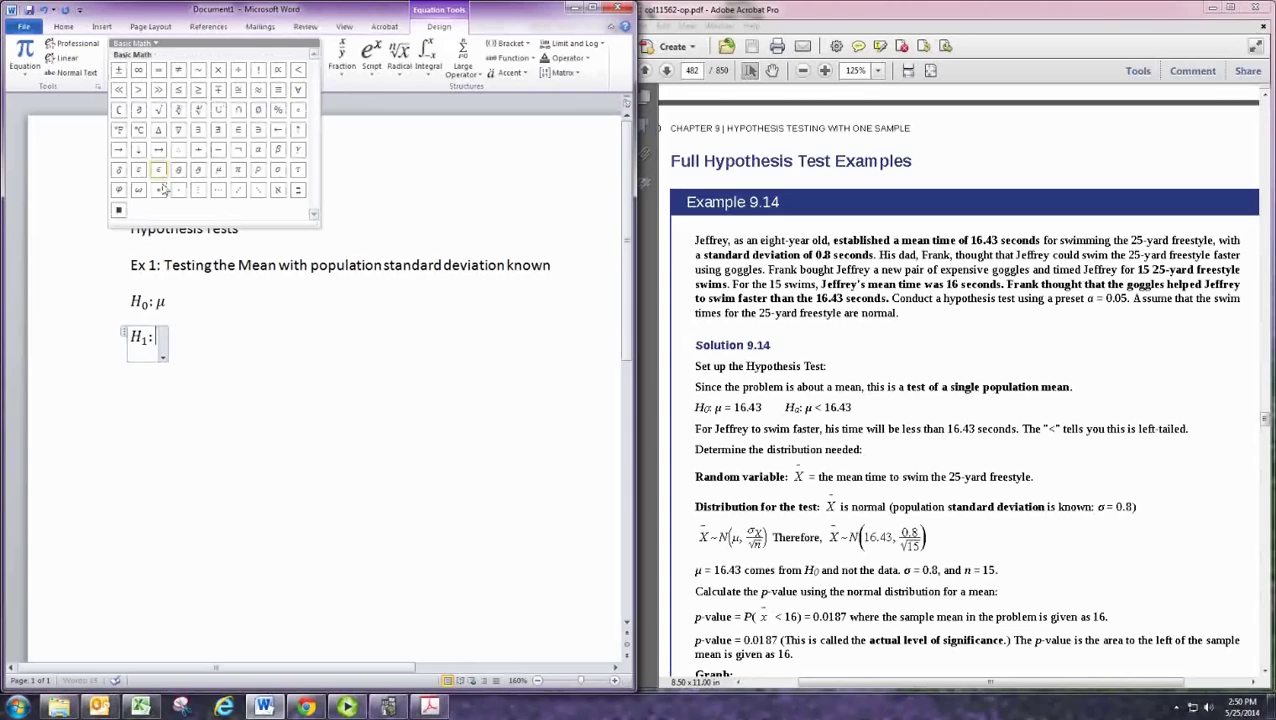
left_click(218, 170)
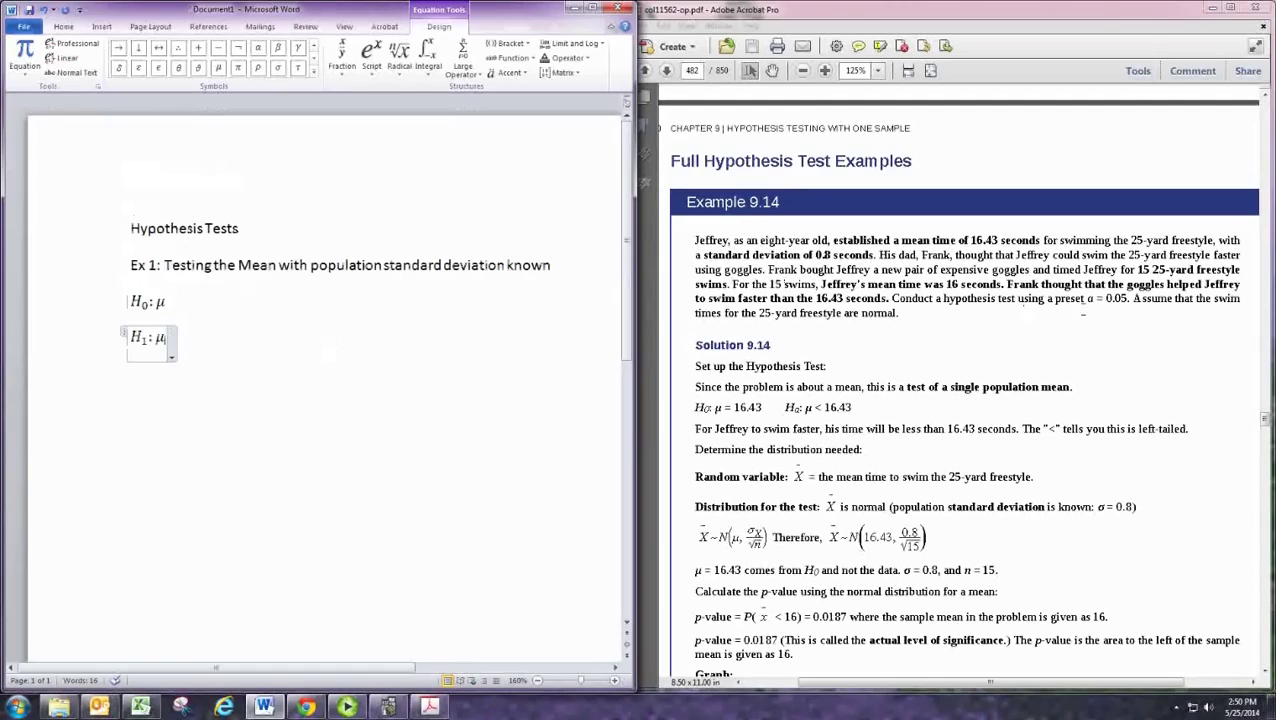
Step: Check the example's hypotheses in the PDF, then return to the H₁ equation after μ
left_click(1051, 336)
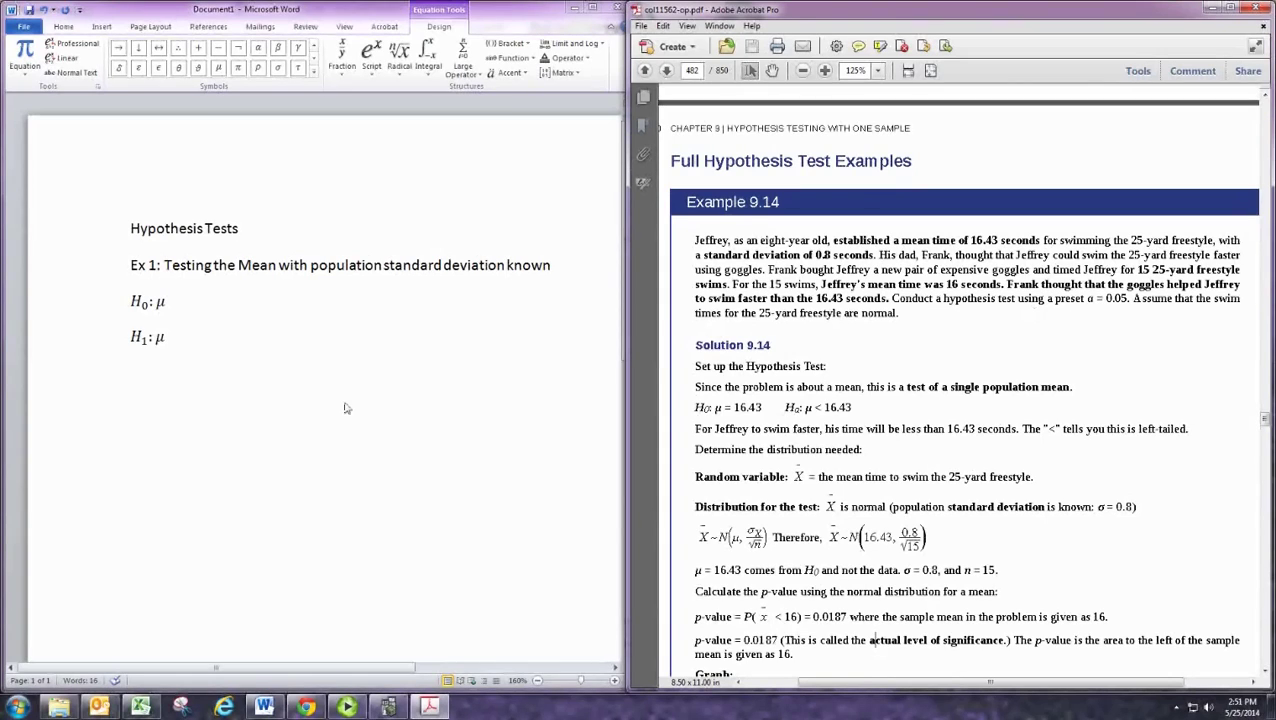
left_click(281, 349)
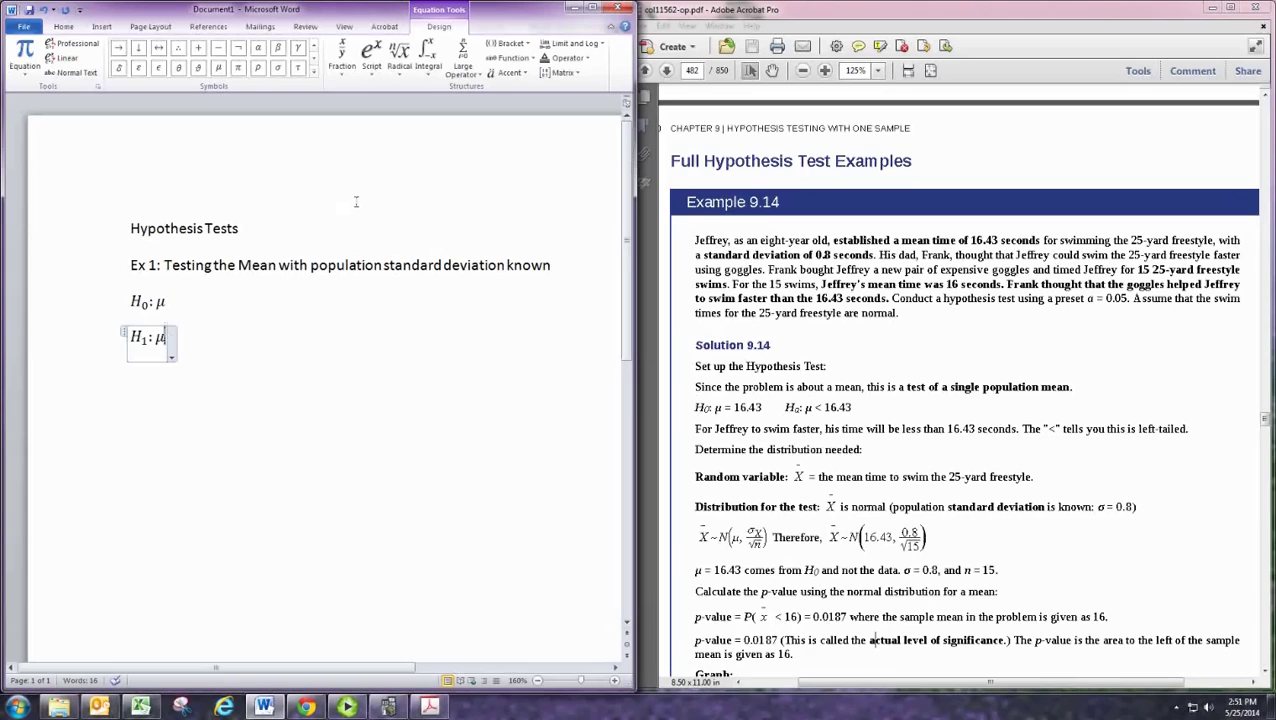
Step: Complete the equations as H₁: μ < 16.43 and H₀: μ = 16.43
type("<")
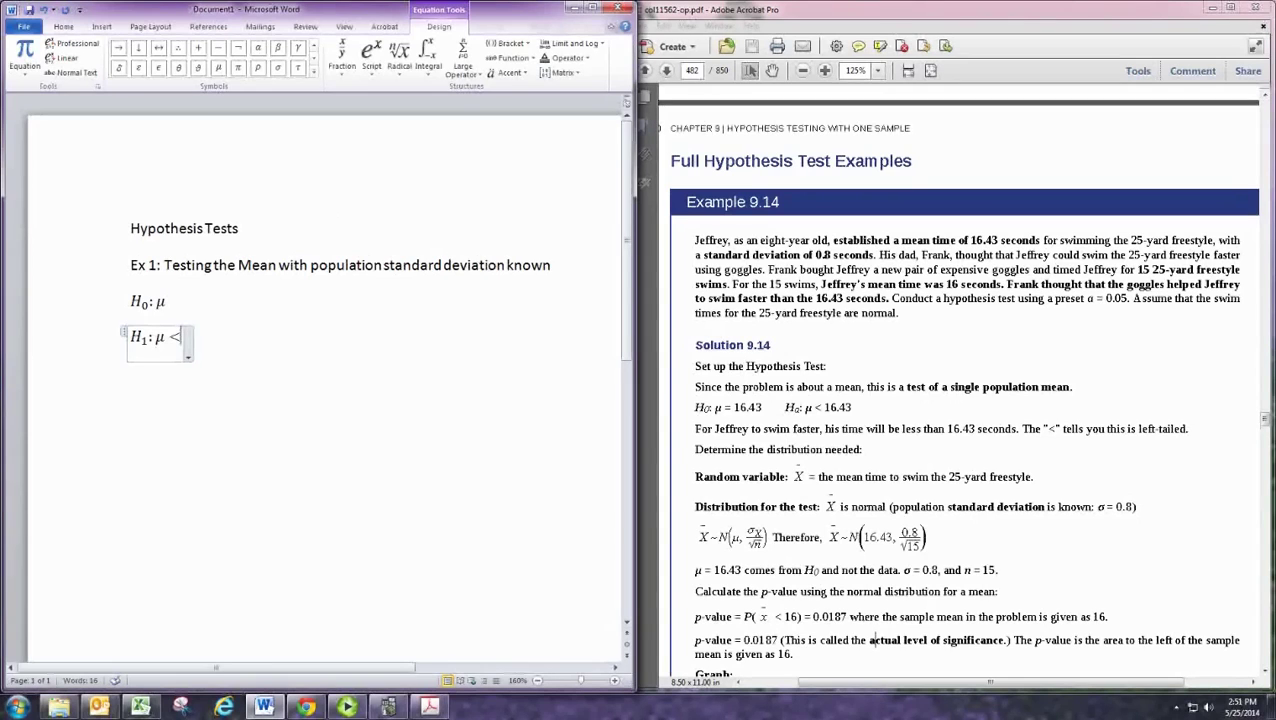
type(" 16.43")
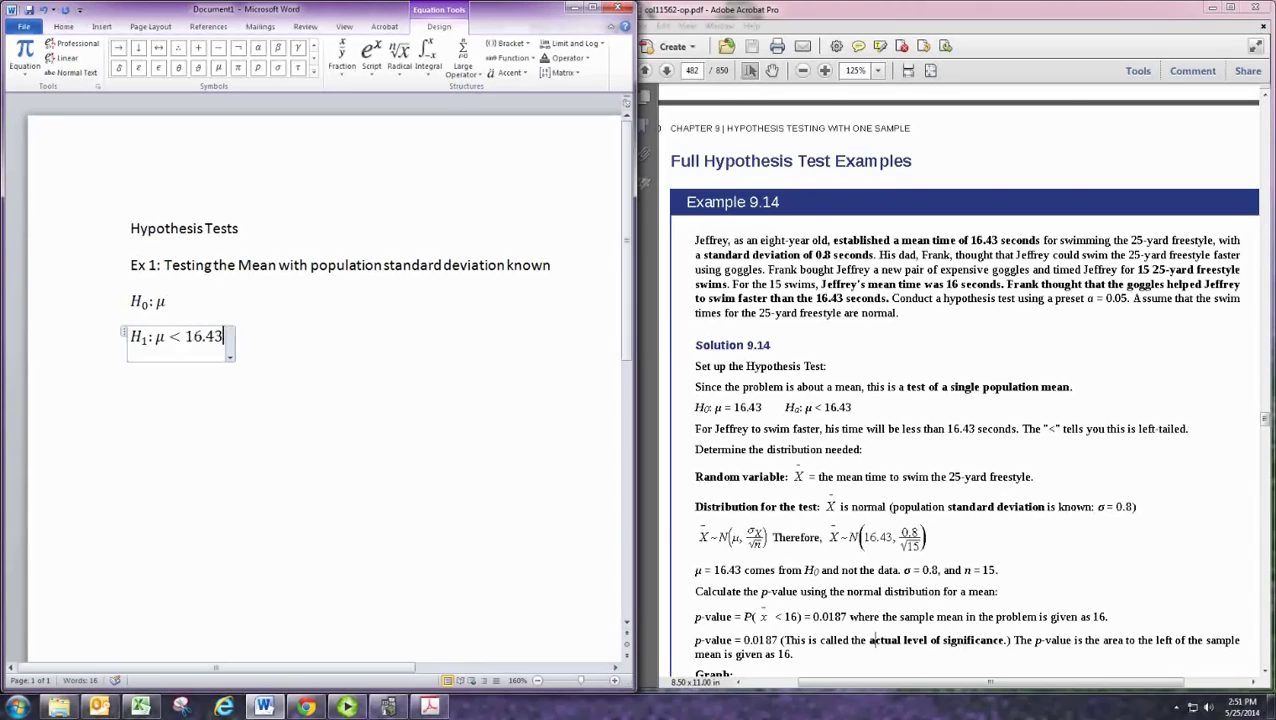
key("Up")
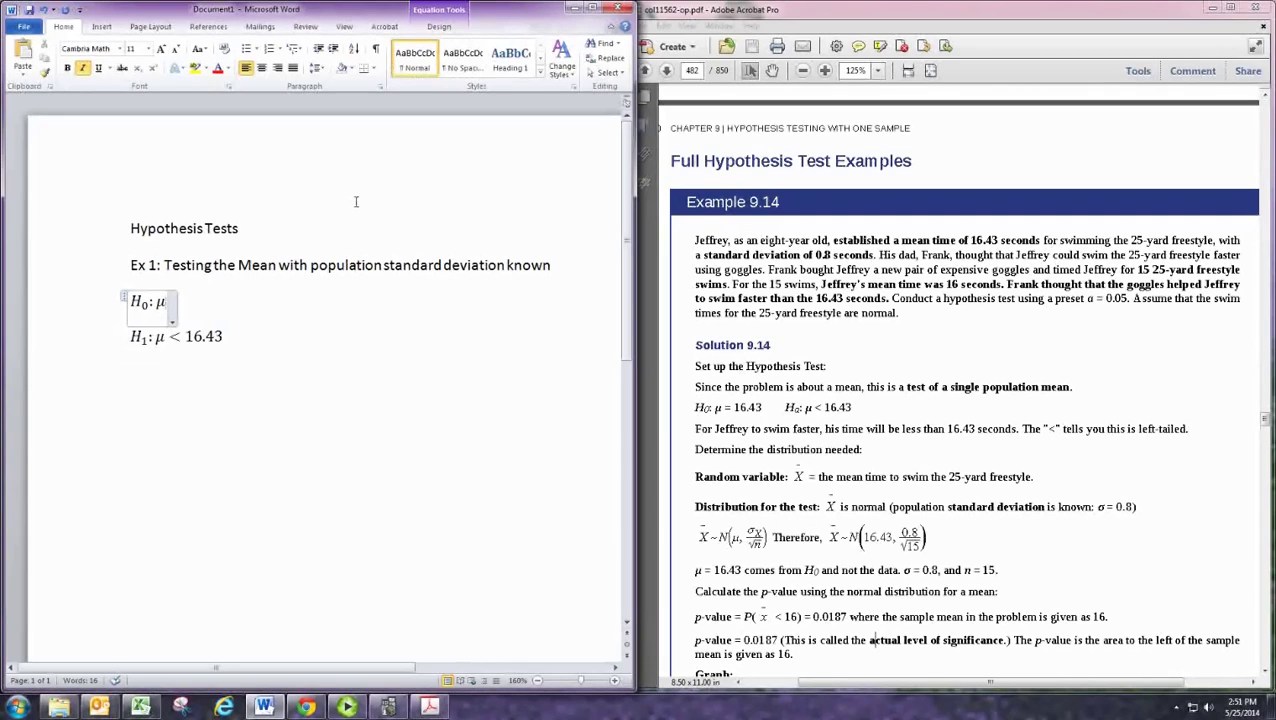
type("= ")
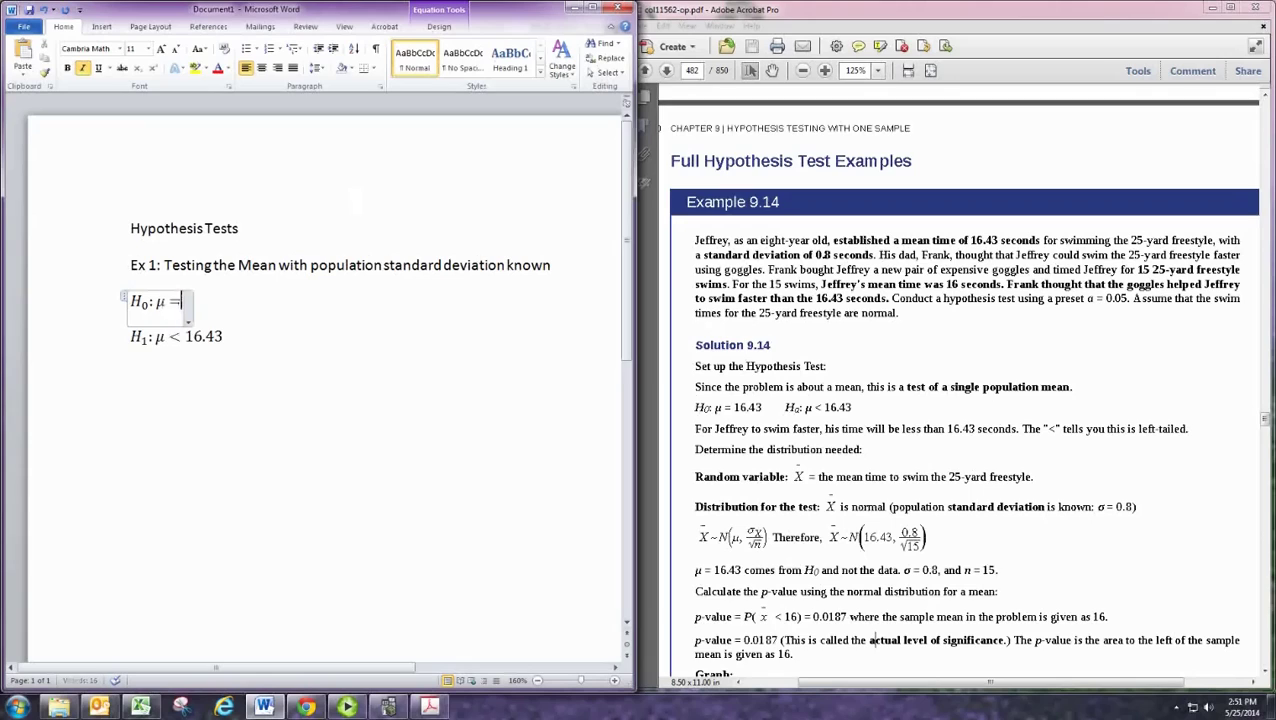
type("16.43")
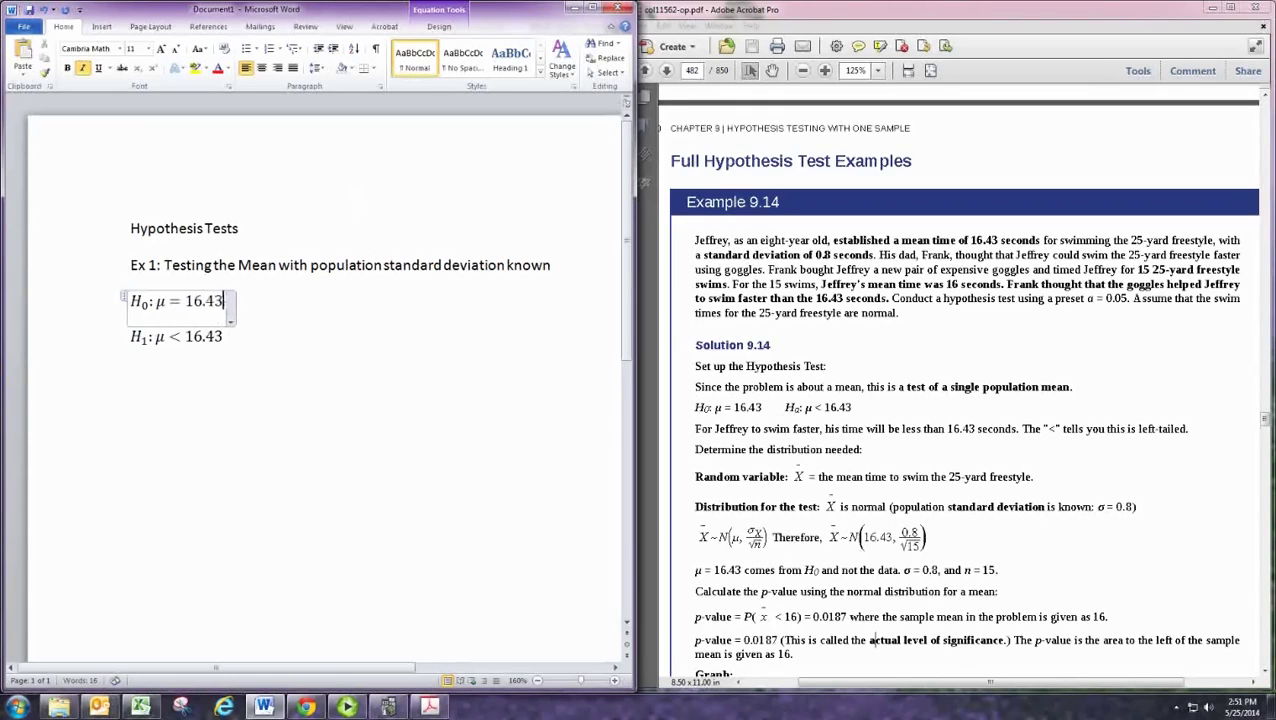
key("Right")
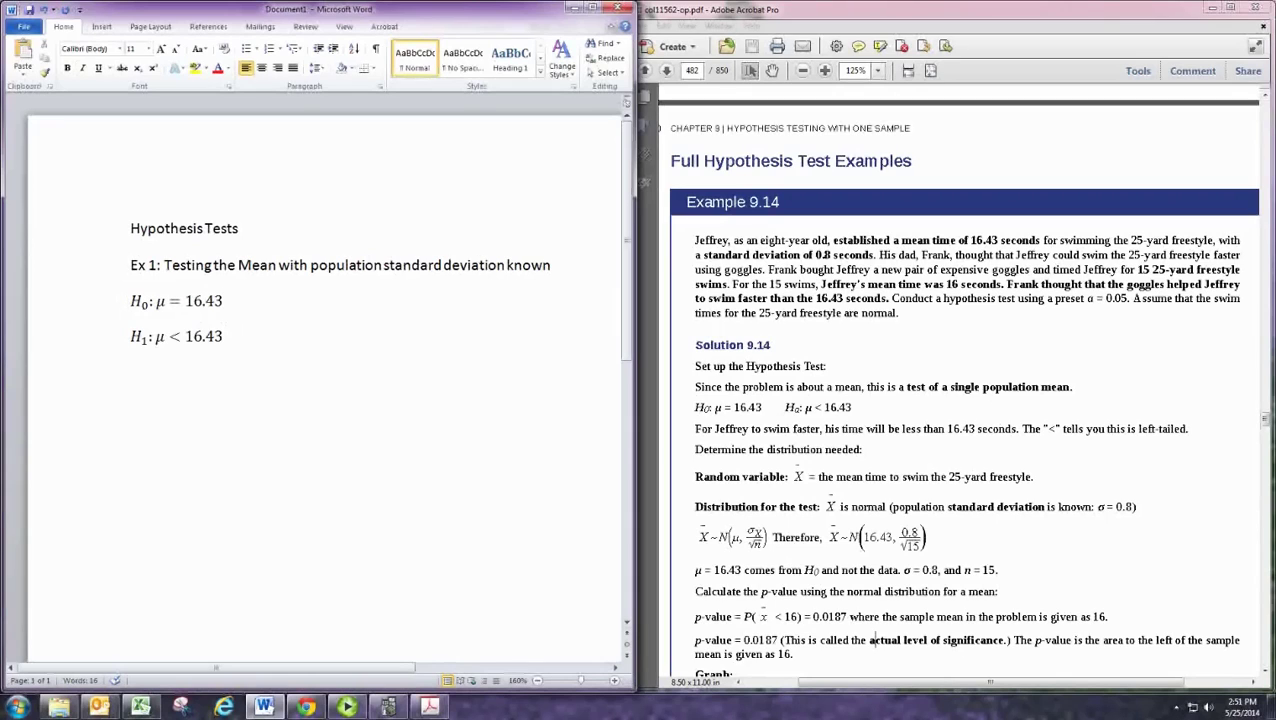
Step: Left-align the H₁ equation and add a blank line below it
key("Down")
key("Return")
left_click(440, 338)
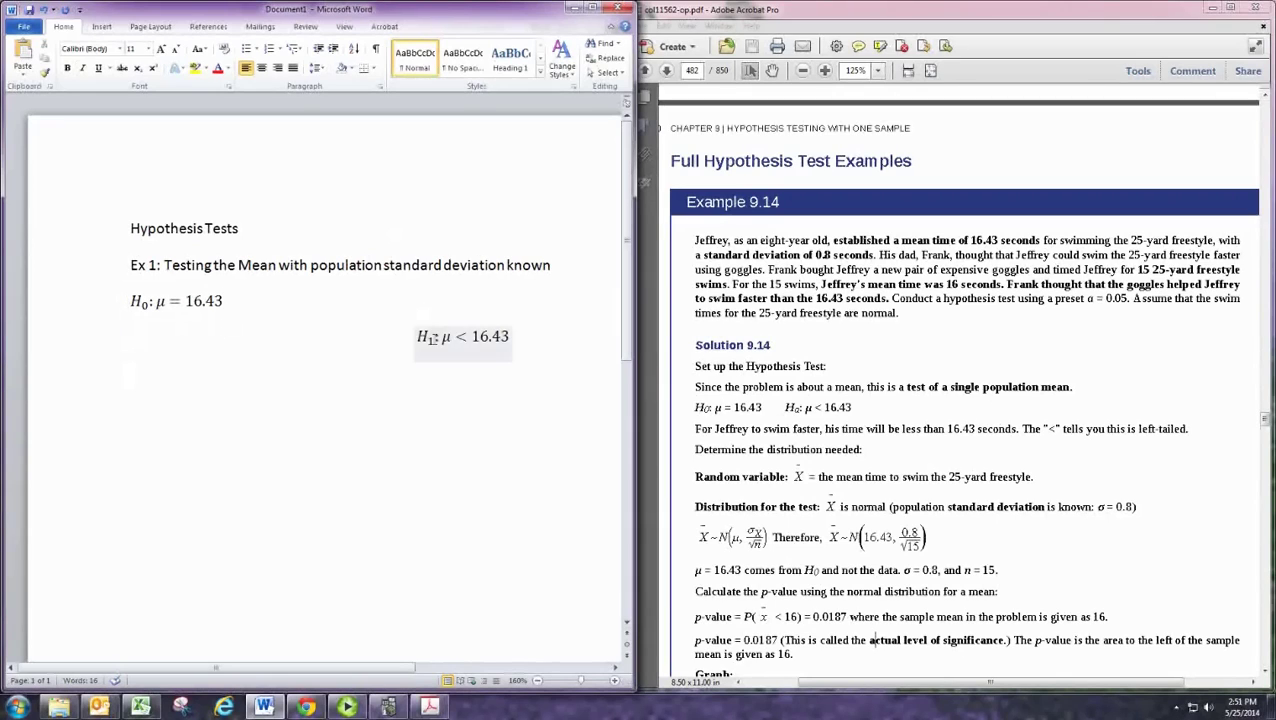
key("ctrl+l")
key("Right")
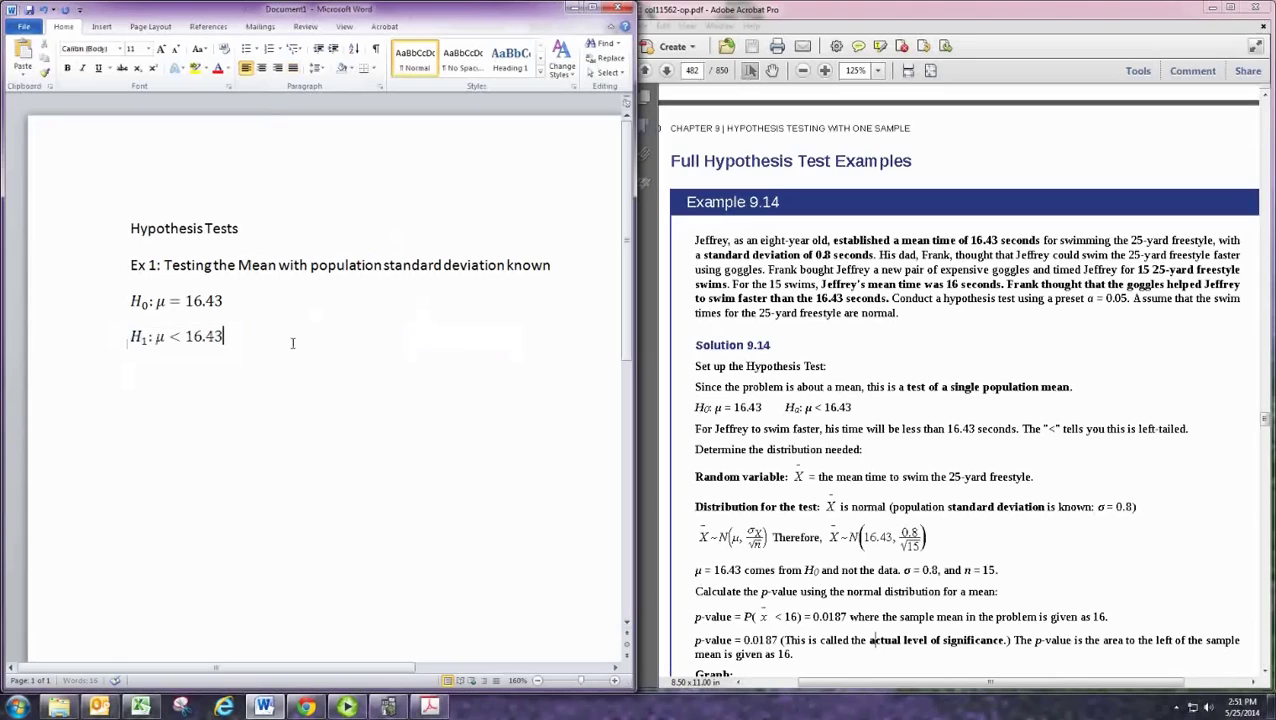
key("Down")
Step: Start a 'Type' line below and add a 'Hypotheses' heading above H₀
type("Type")
key("Up")
key("Up")
key("Up")
key("Down")
key("Home")
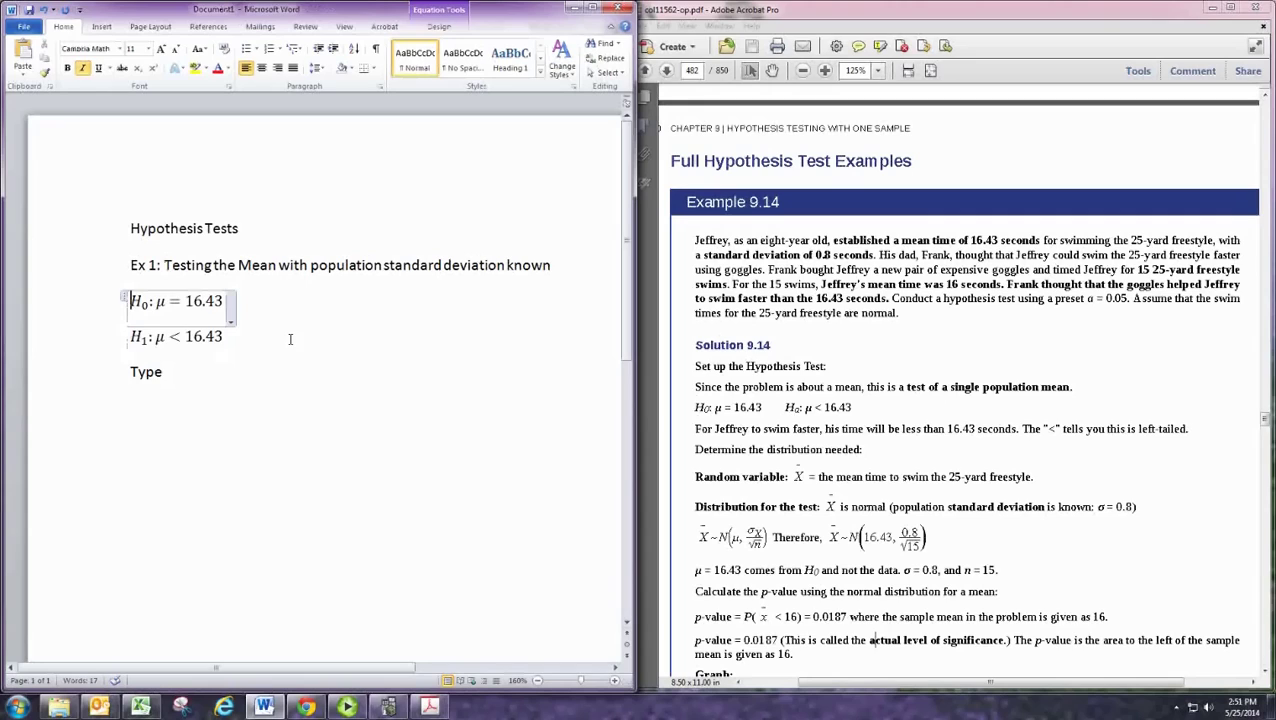
key("Return")
key("Up")
type("H")
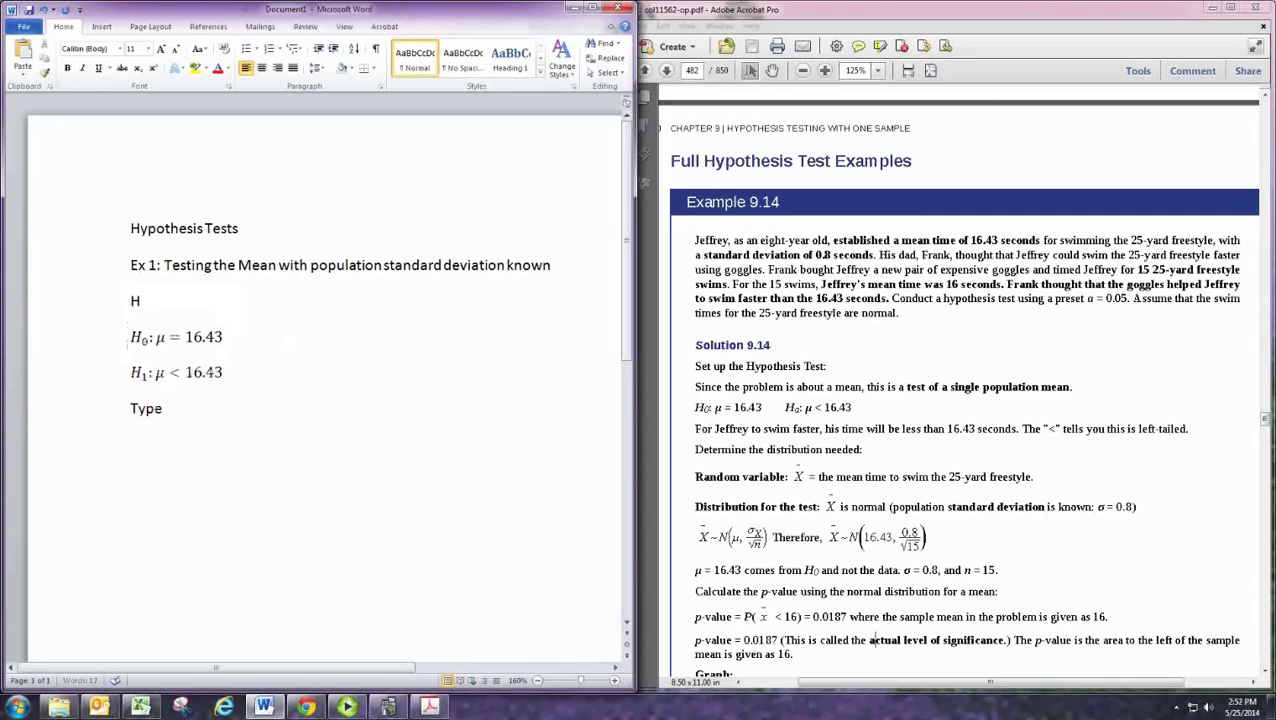
type("ypotheses")
Step: Complete the line as 'Type of Test' with 'Left-Tailed Test' beneath it
left_click(290, 339)
key("ctrl+End")
key("BackSpace")
type("of Test")
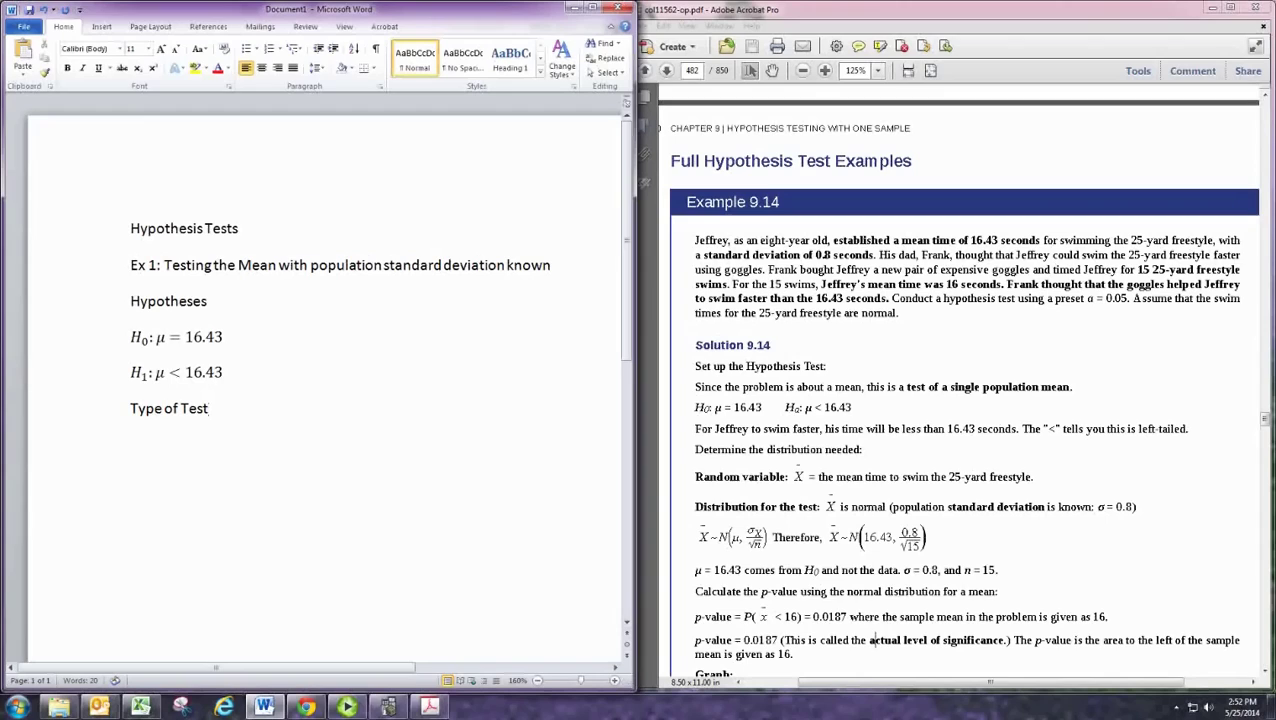
key("Return")
type("Left-Tailed Test")
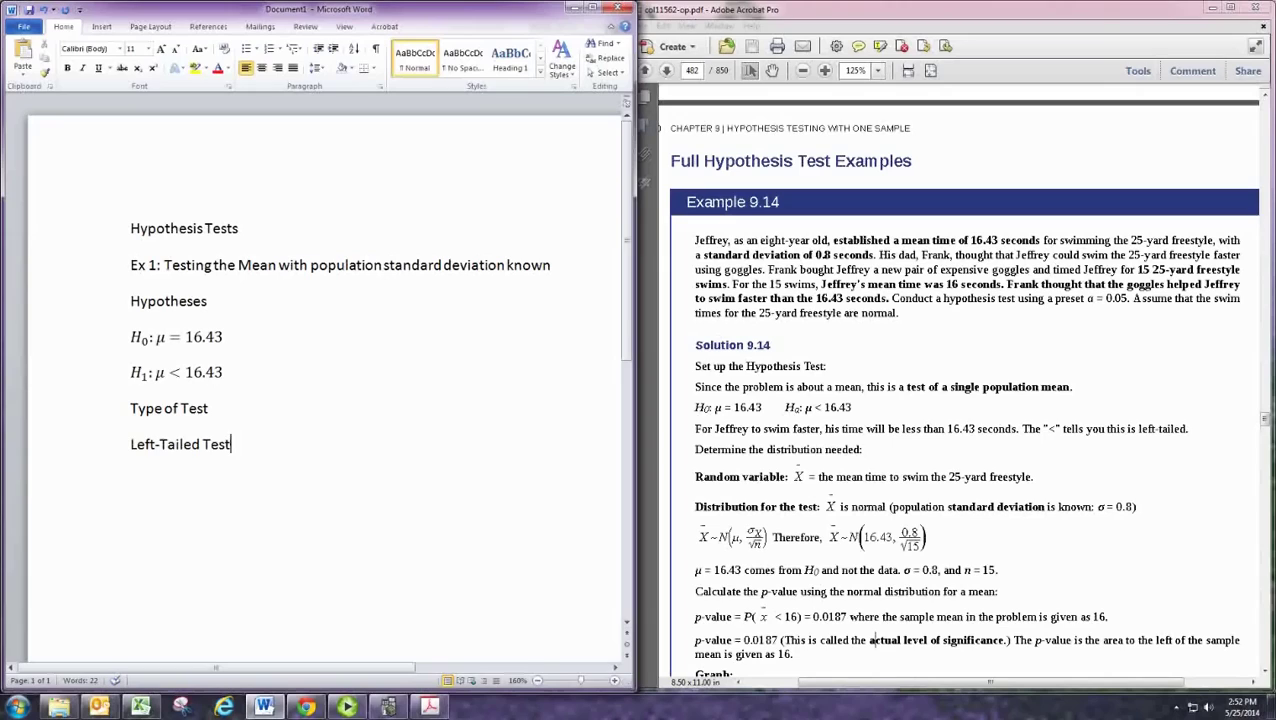
key("Return")
Step: Write 'Level of Significance α = 0.05' and begin the next line as 'Samp'
type("Level of Sign")
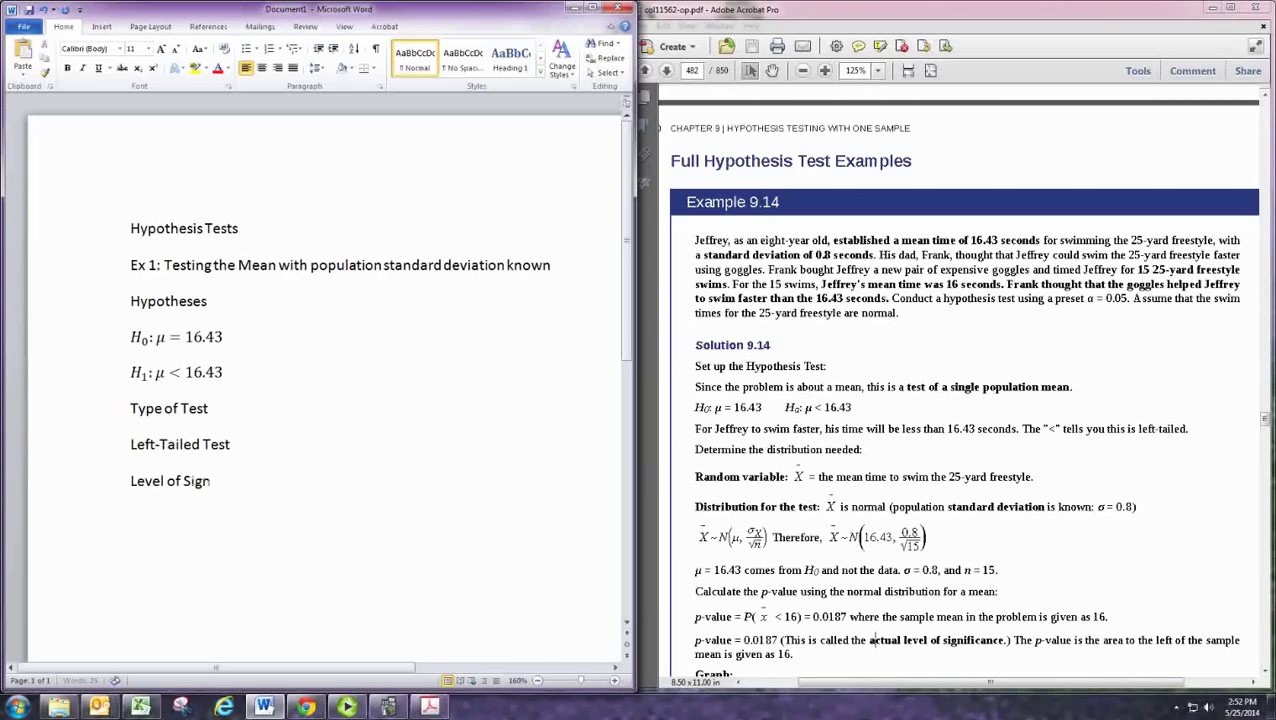
type("ificance")
key("alt+equal")
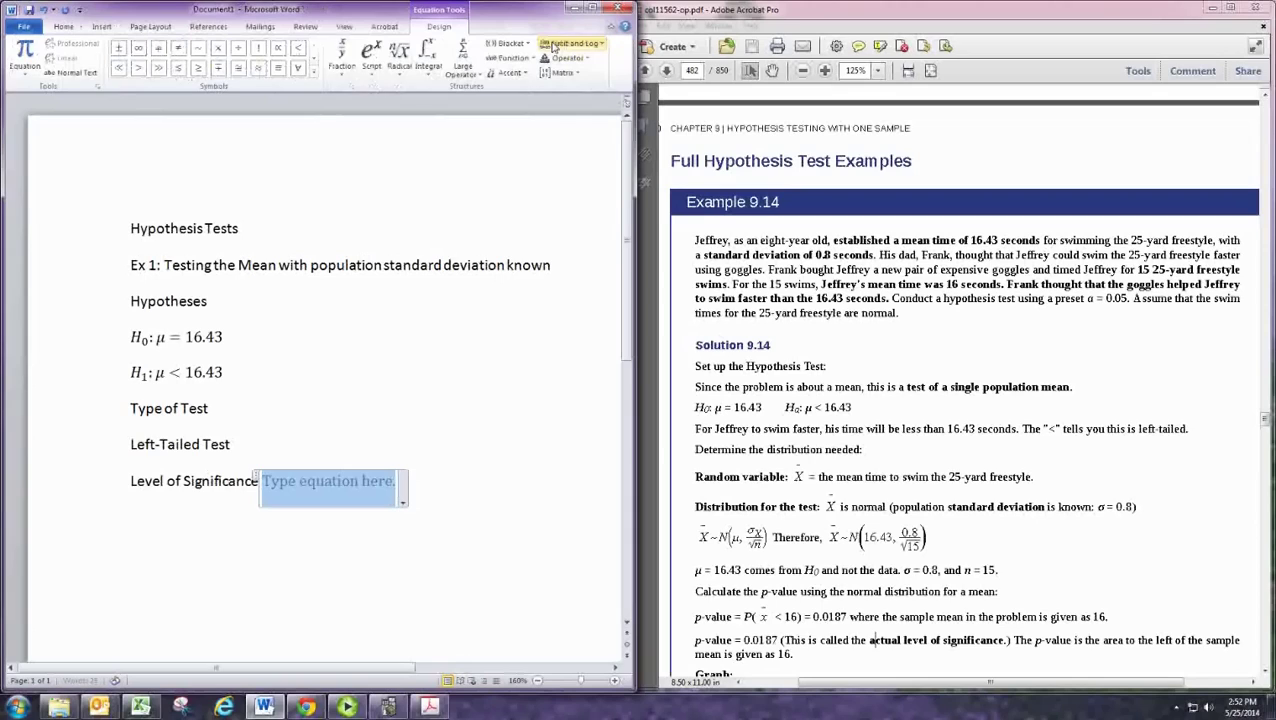
left_click(316, 76)
left_click(257, 149)
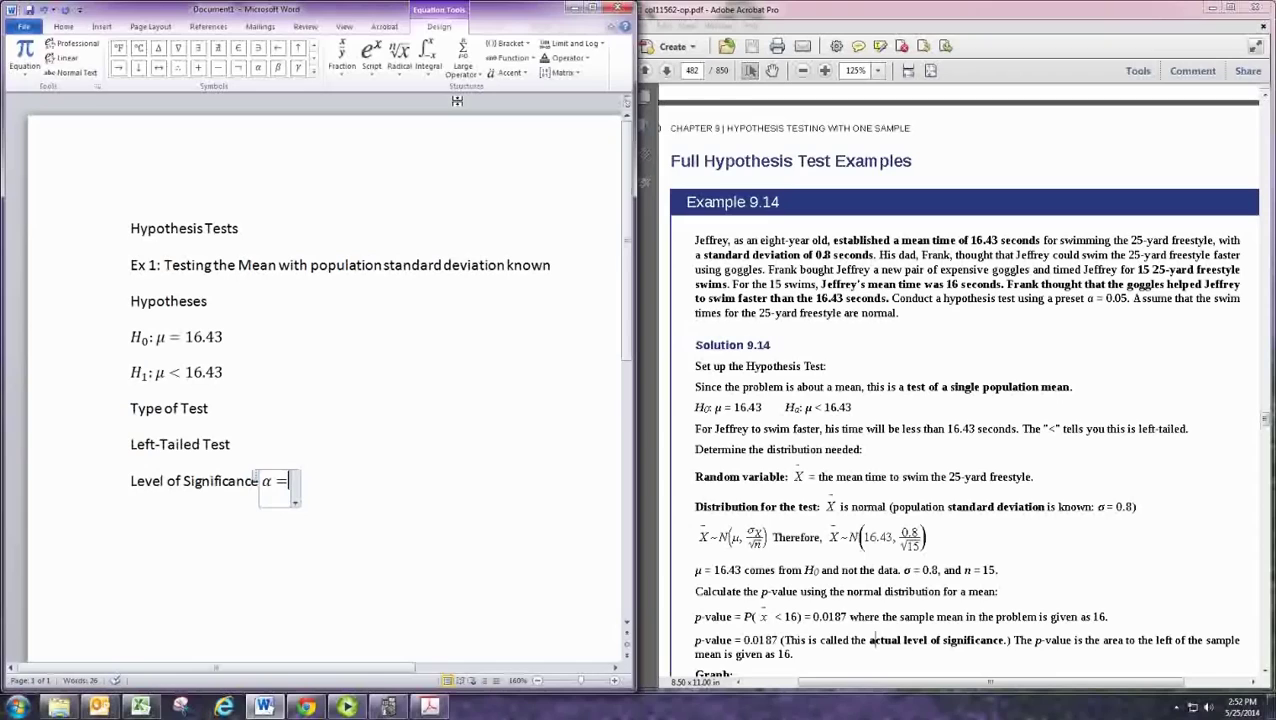
type("0.05")
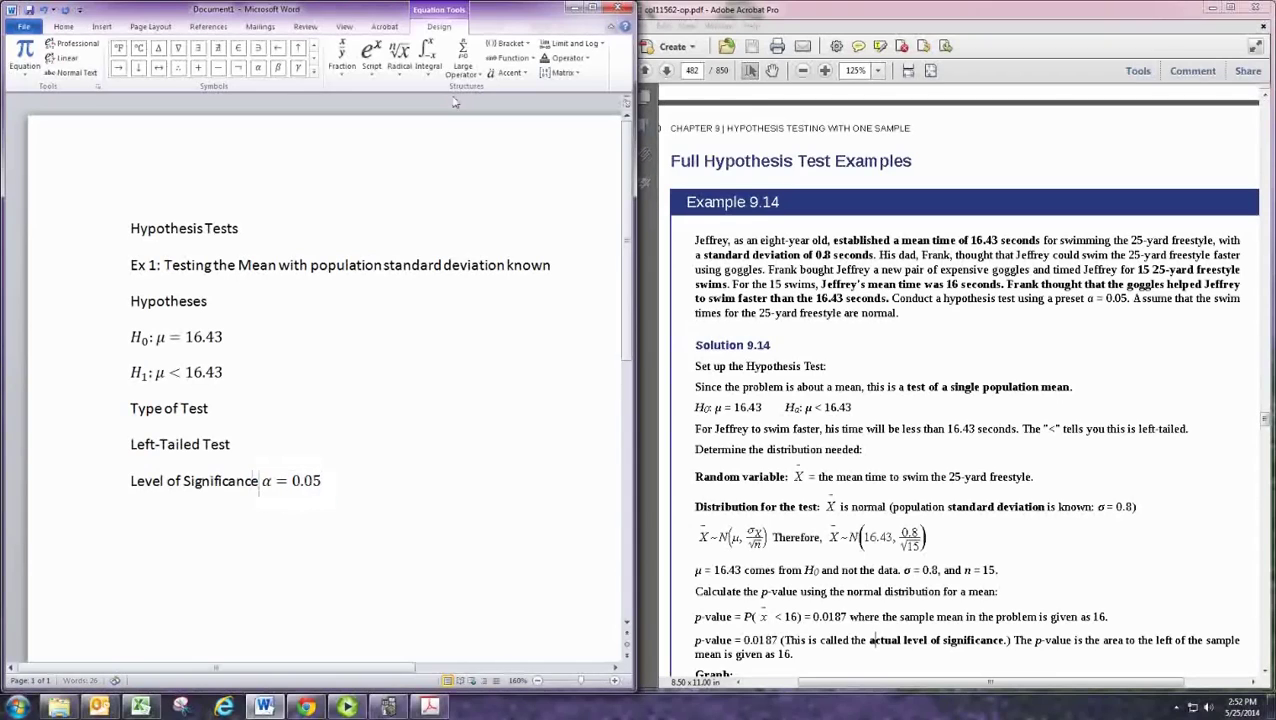
key("Return")
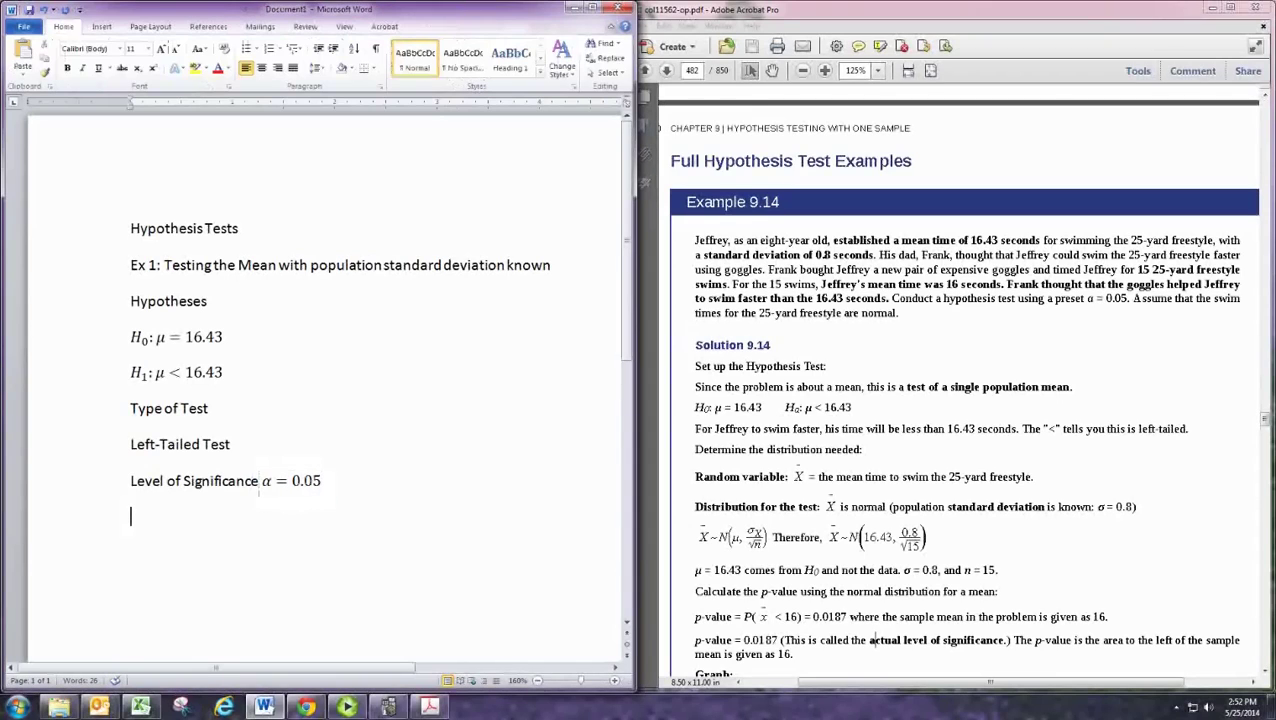
type("Sample Stat")
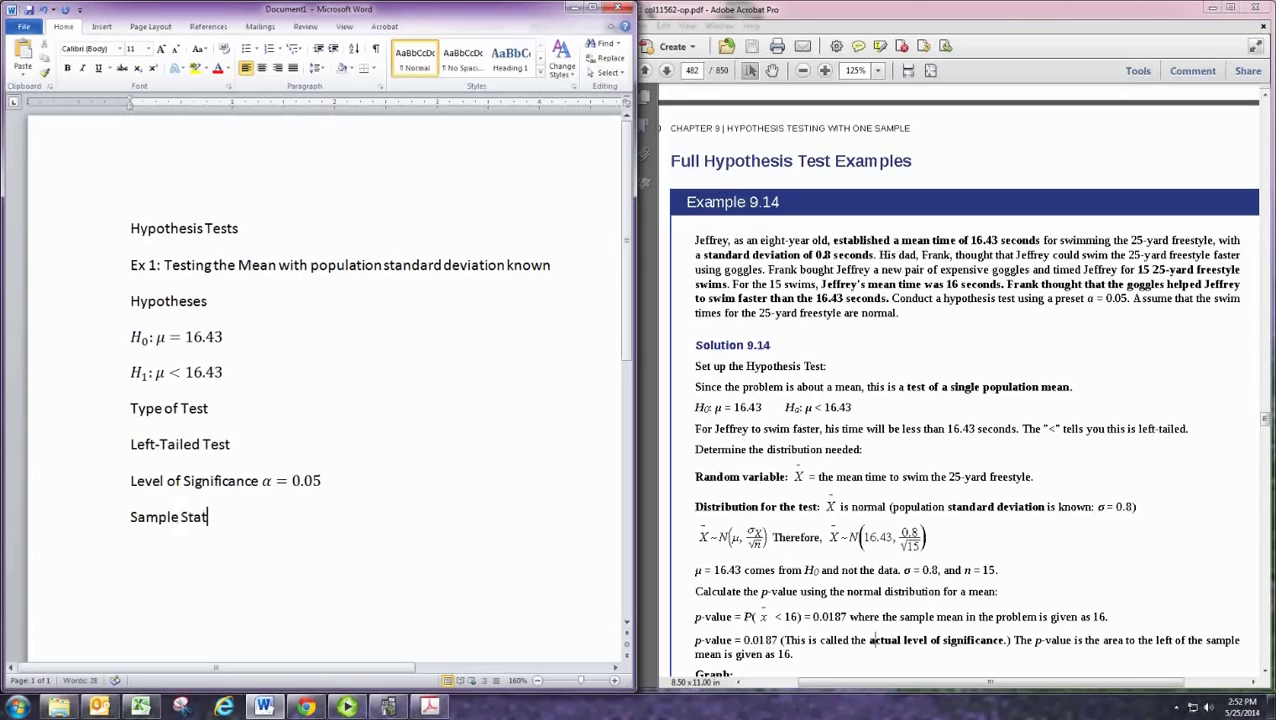
Step: Finish 'Sample Statistics' and type 'Population Standard Deviation' on the line below
type("istics")
key("Return")
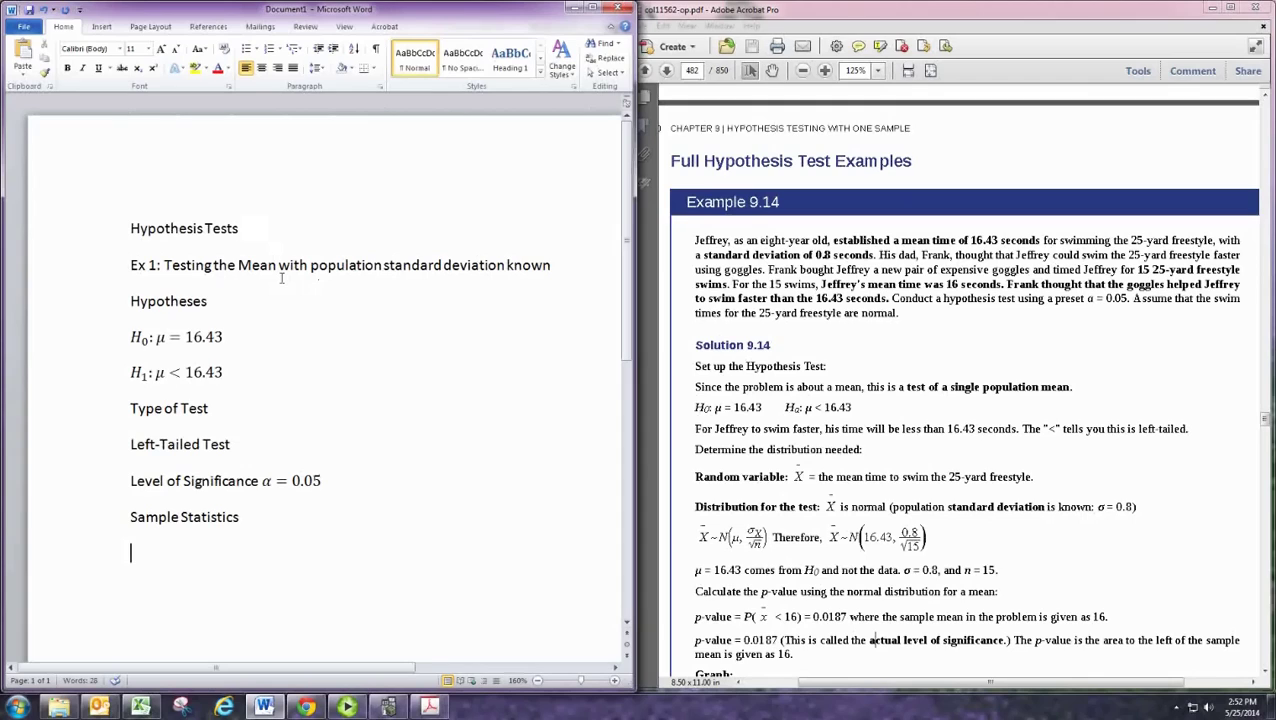
left_click(393, 483)
type("Population Standard")
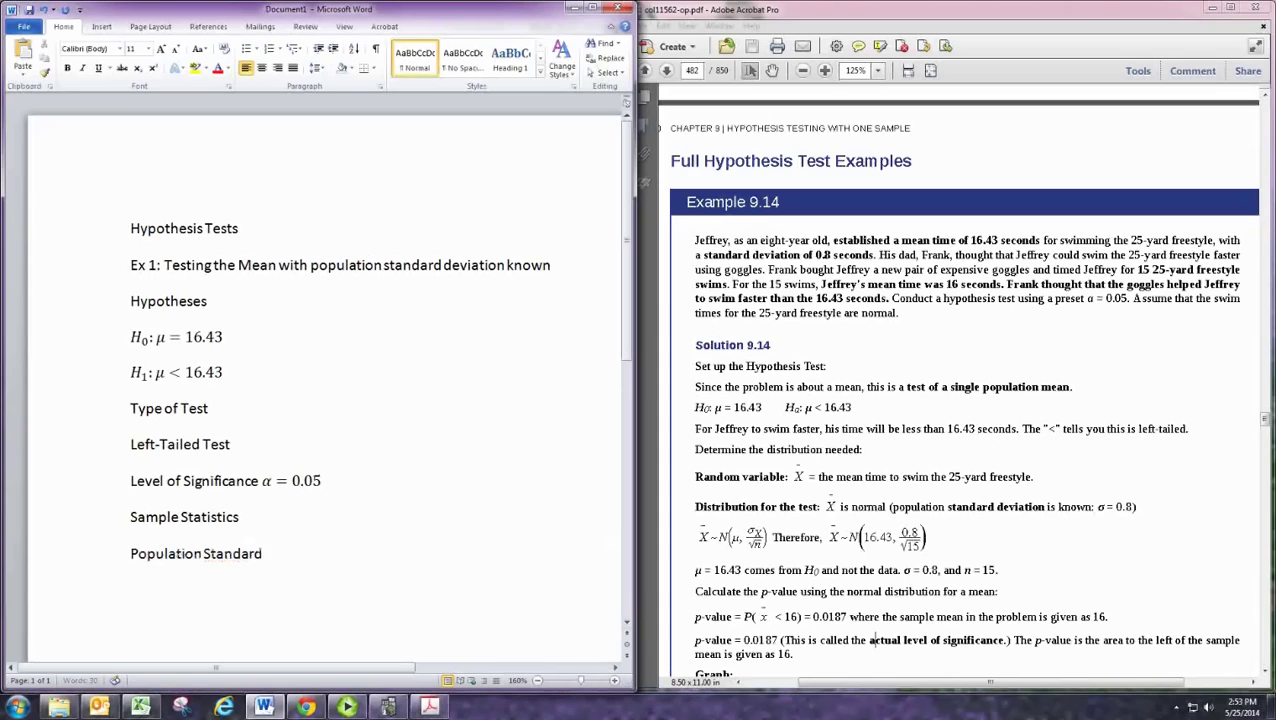
type(" Deviation")
Step: Add the equation σ = 0.8 after Population Standard Deviation, then start a 'Sample' line
left_click(101, 26)
left_click(545, 48)
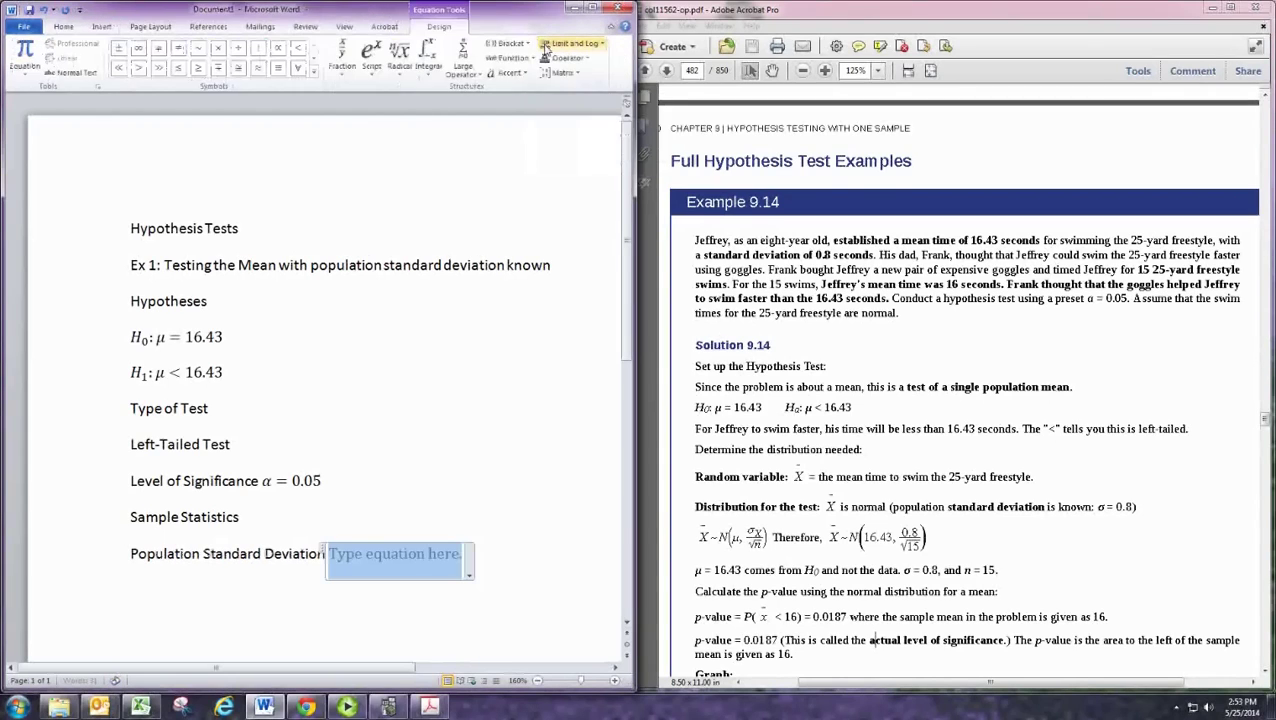
left_click(316, 76)
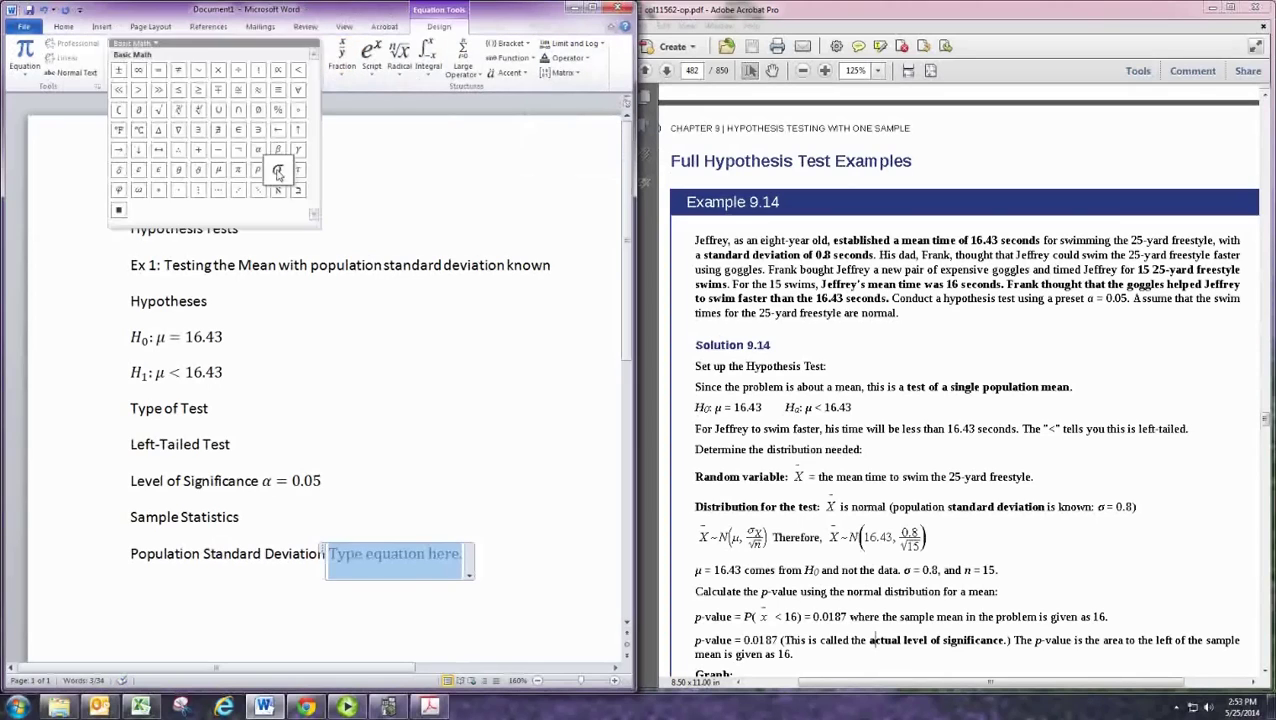
left_click(276, 171)
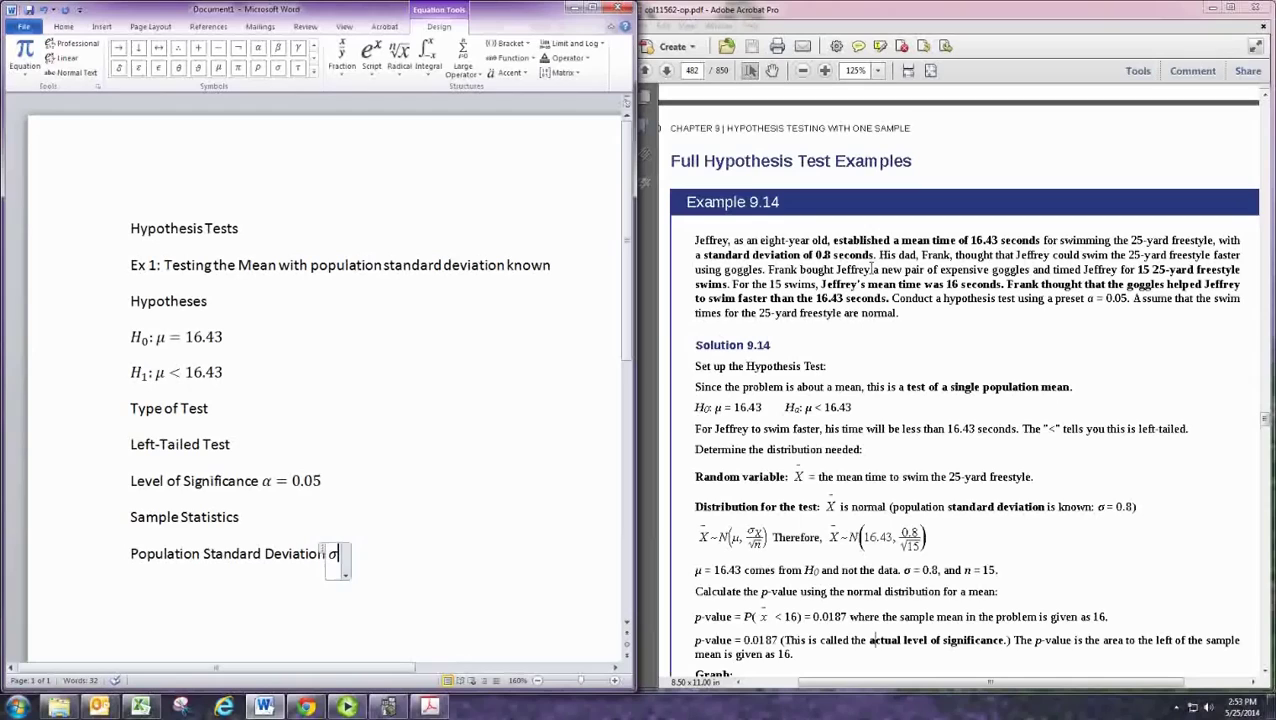
type("=0.8")
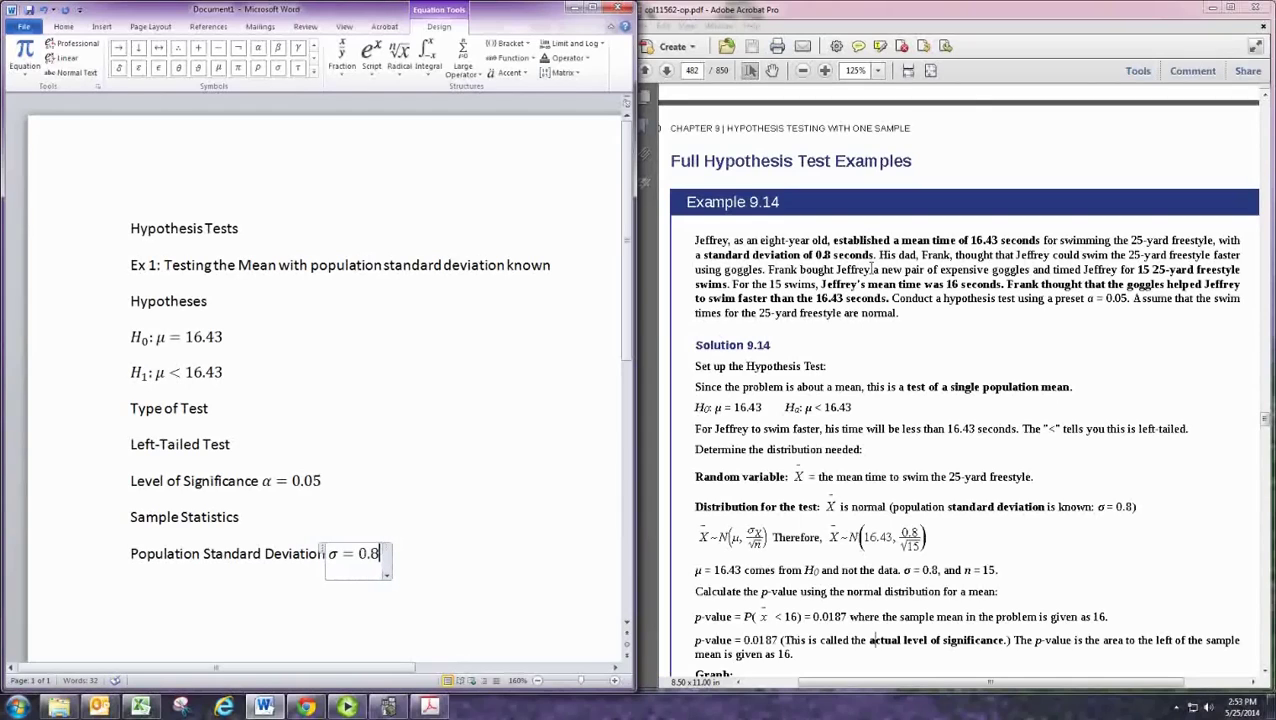
key("Right")
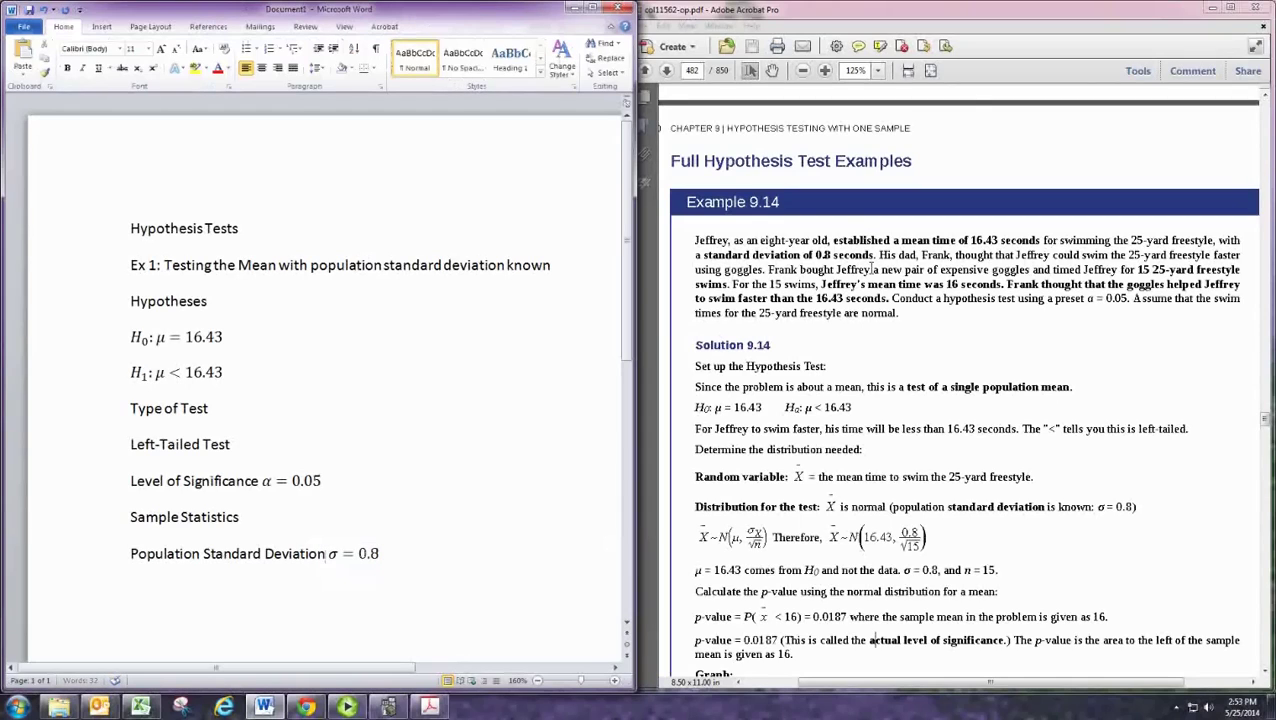
key("Return")
type("Sample")
Step: Complete the 'Sample Mean' line with the overbar equation x̄ = 16
type("Mean")
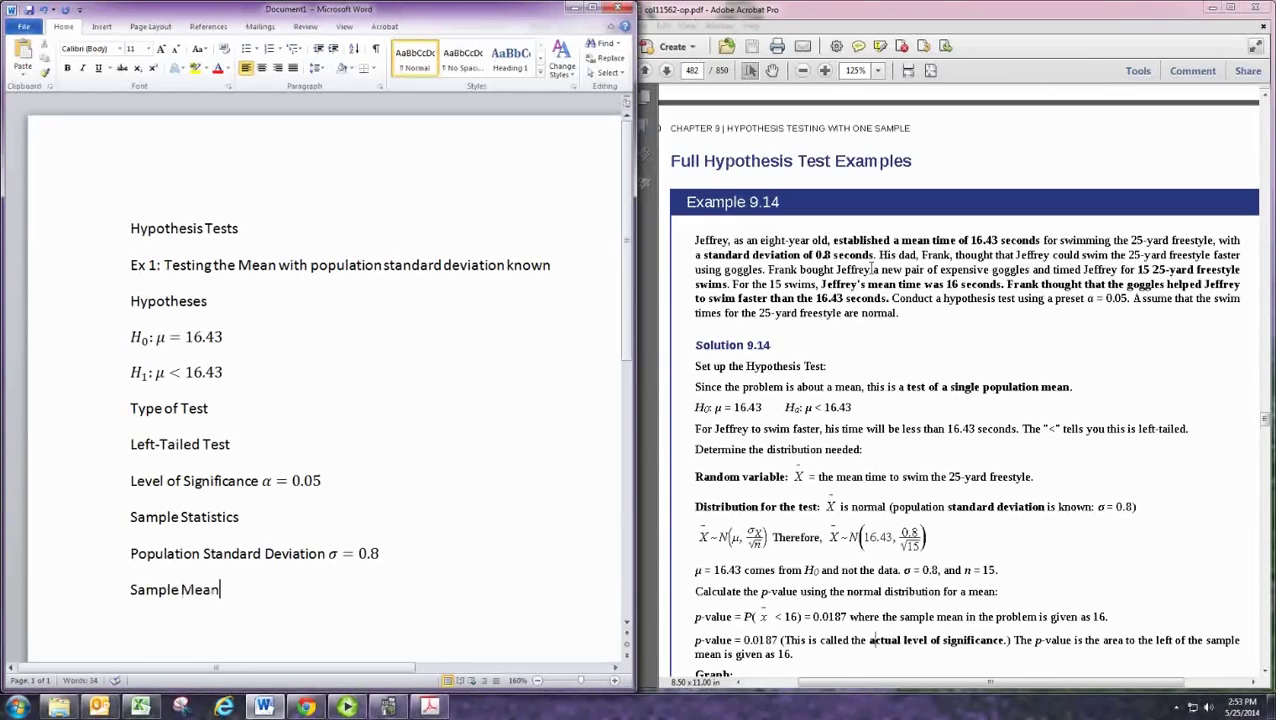
left_click(112, 26)
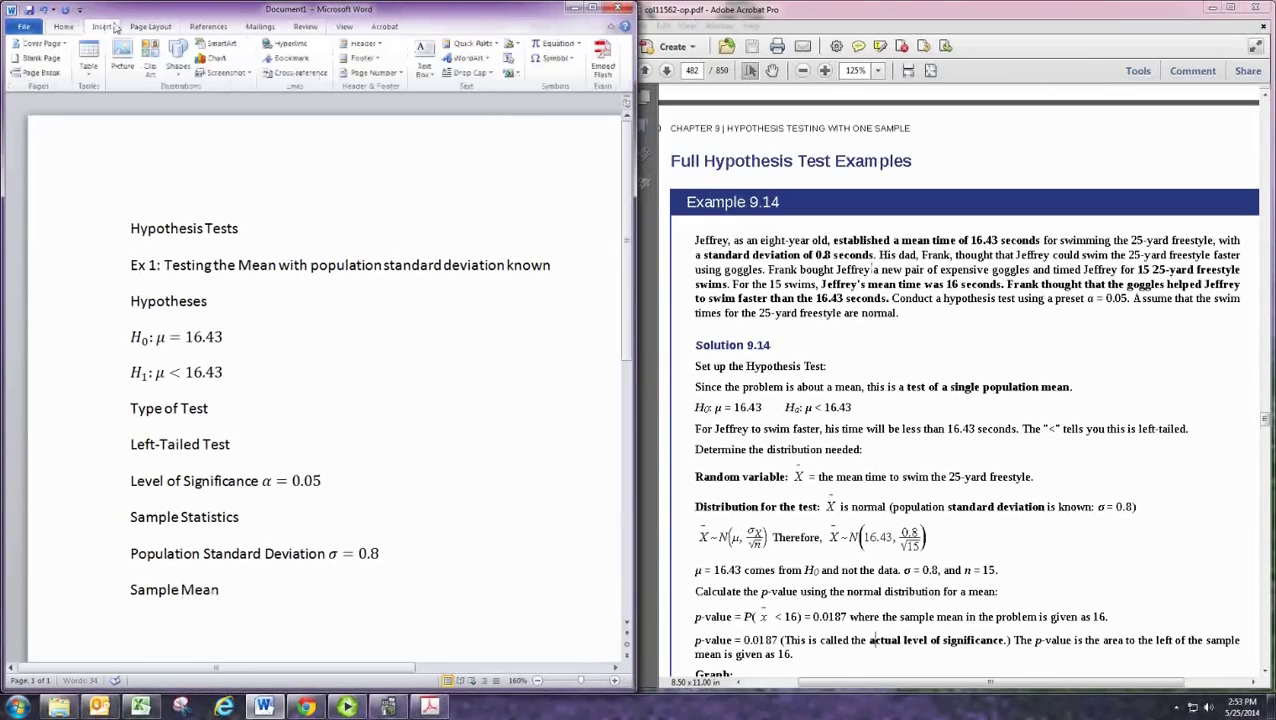
left_click(578, 43)
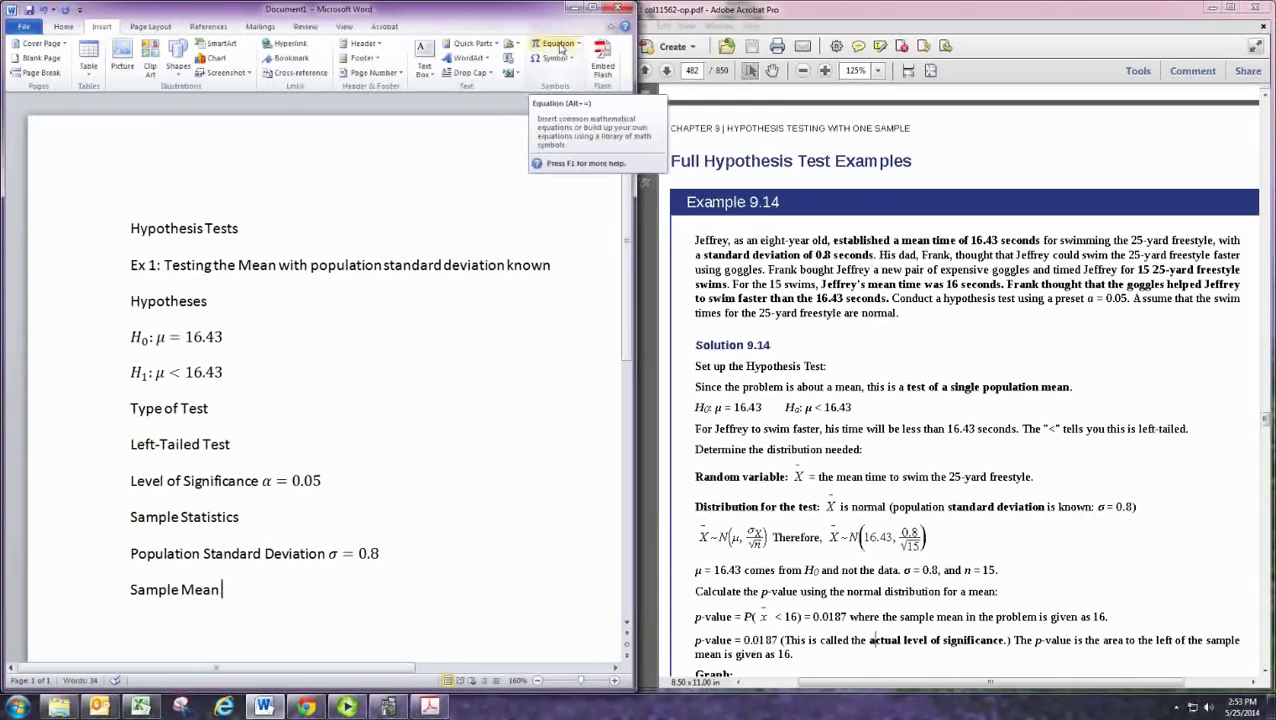
left_click(585, 165)
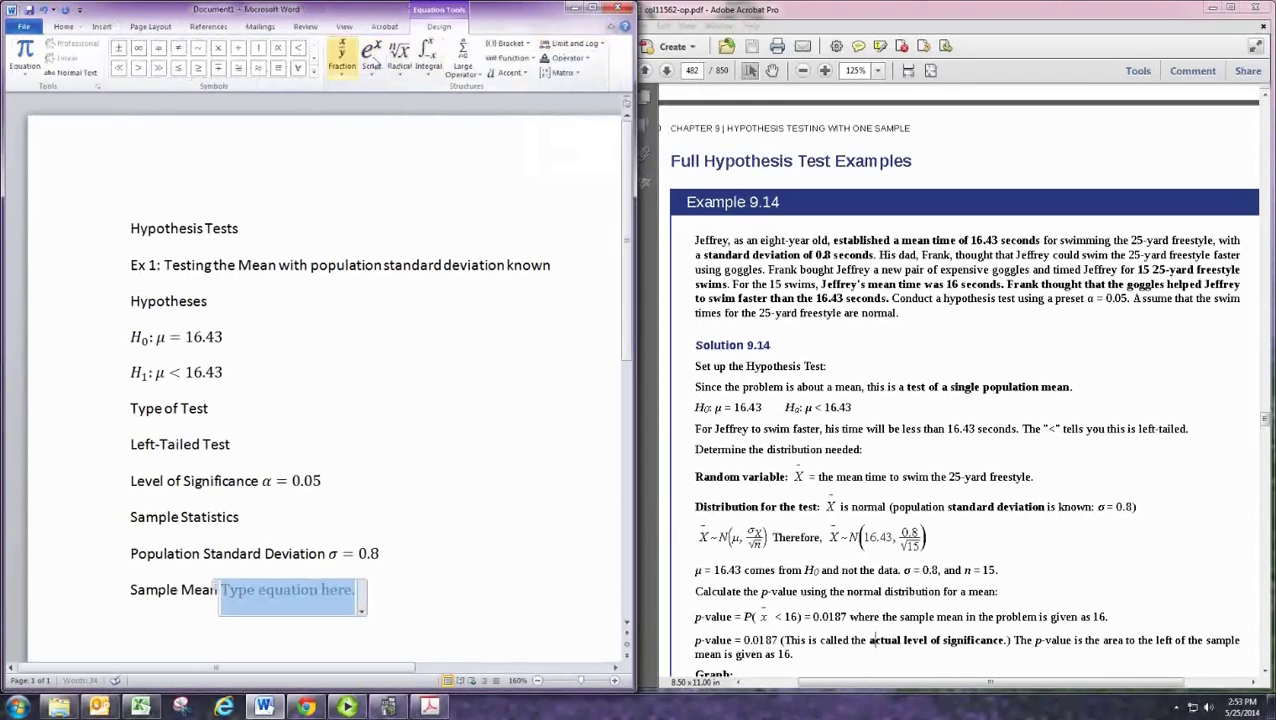
left_click(509, 73)
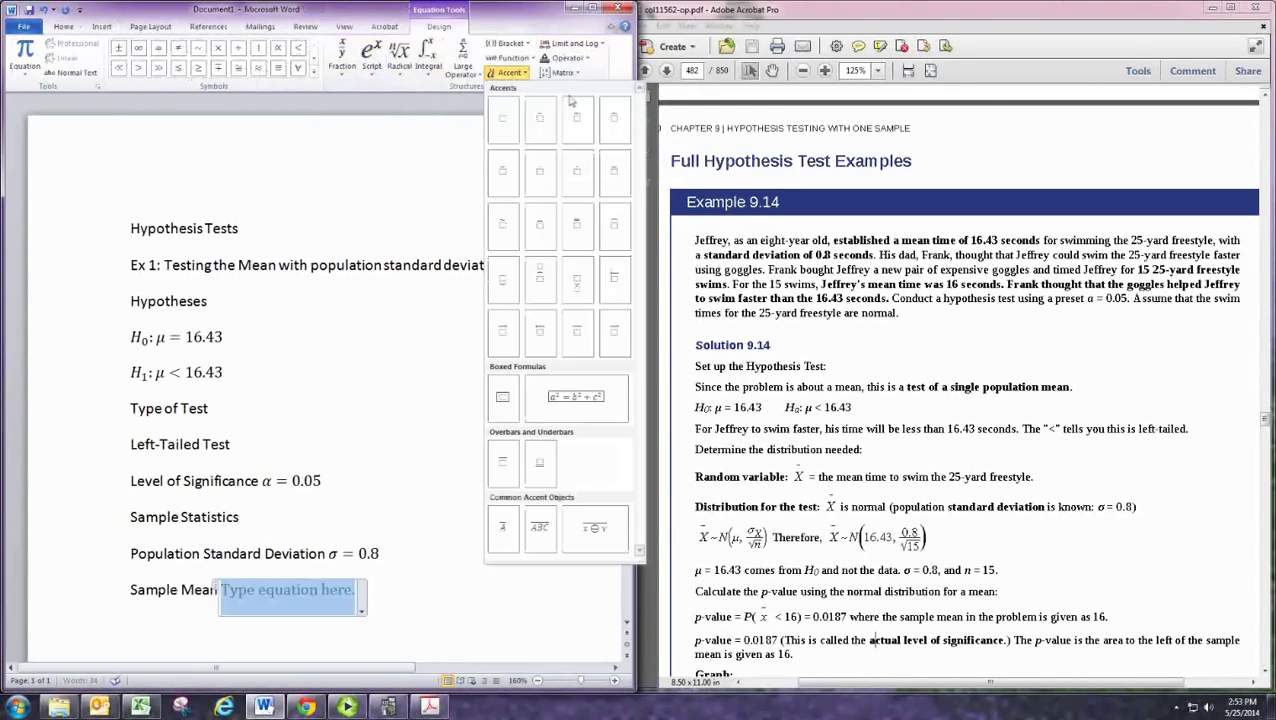
left_click(616, 222)
type("x̄")
key("Right")
type("= ")
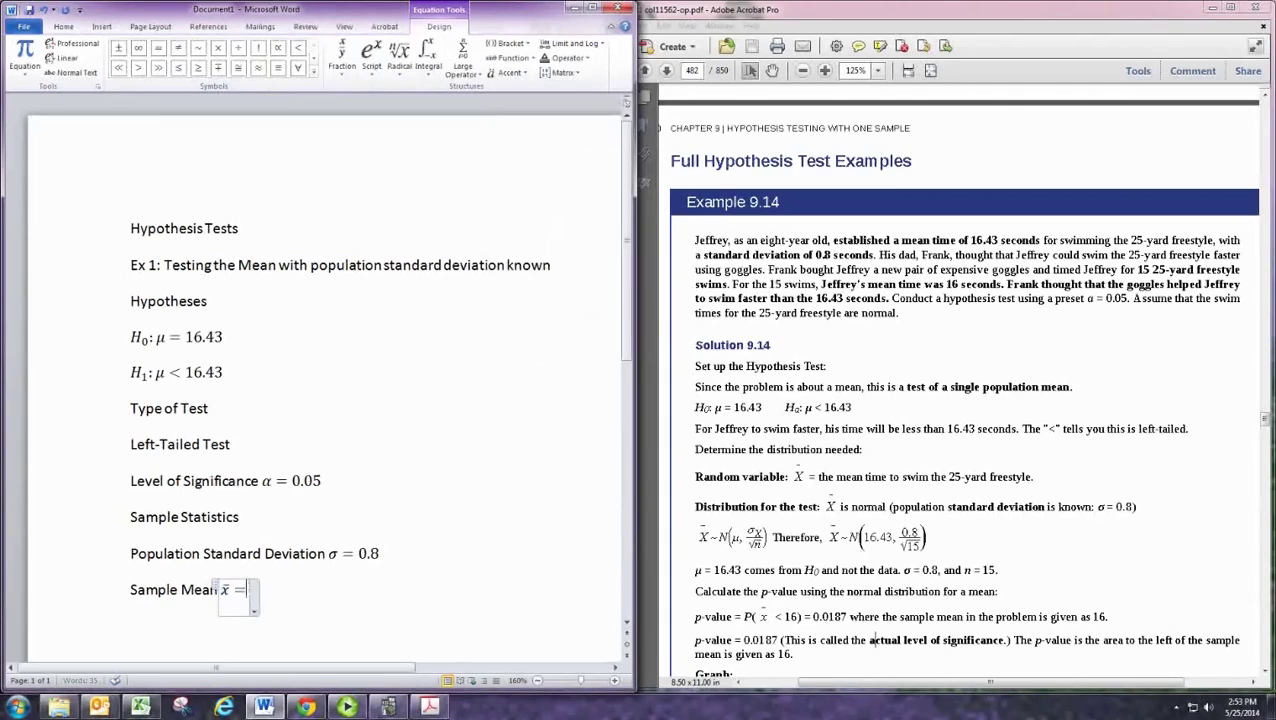
type("16")
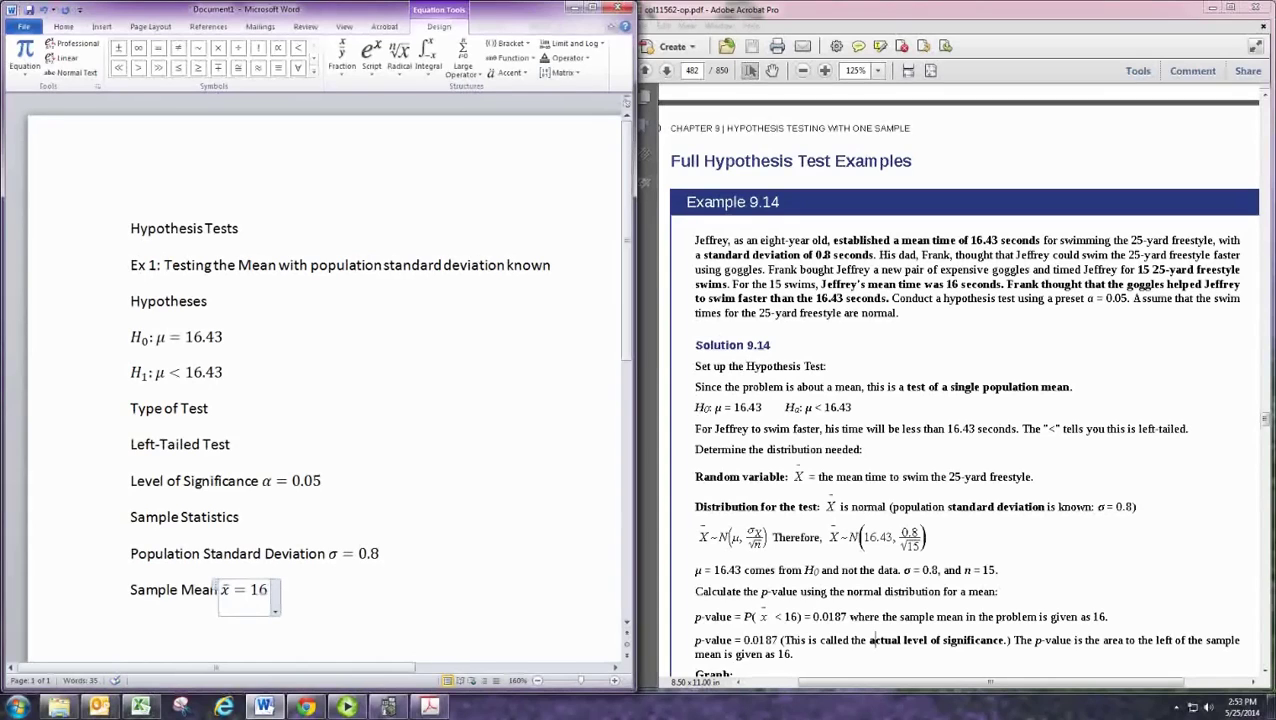
key("Right")
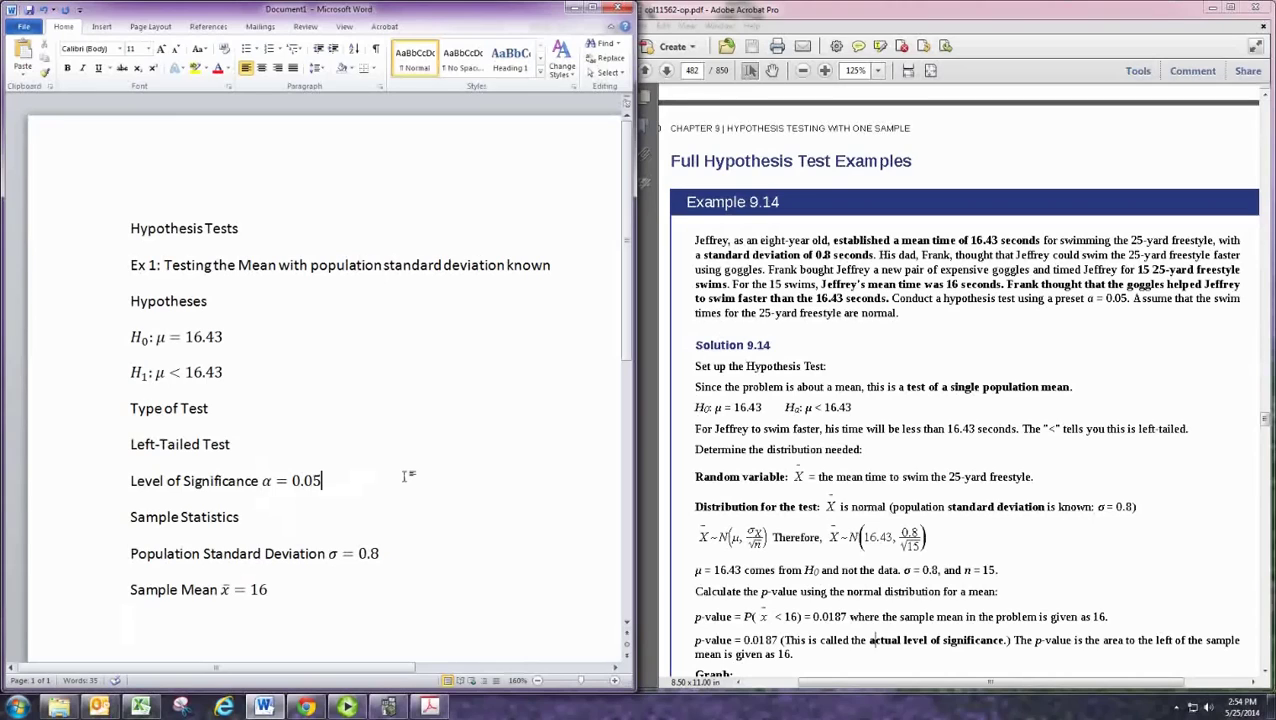
Step: Add the line 'Type of Distribution: Normal since we know σ', inserting σ from Symbols
key("Return")
type("Ty")
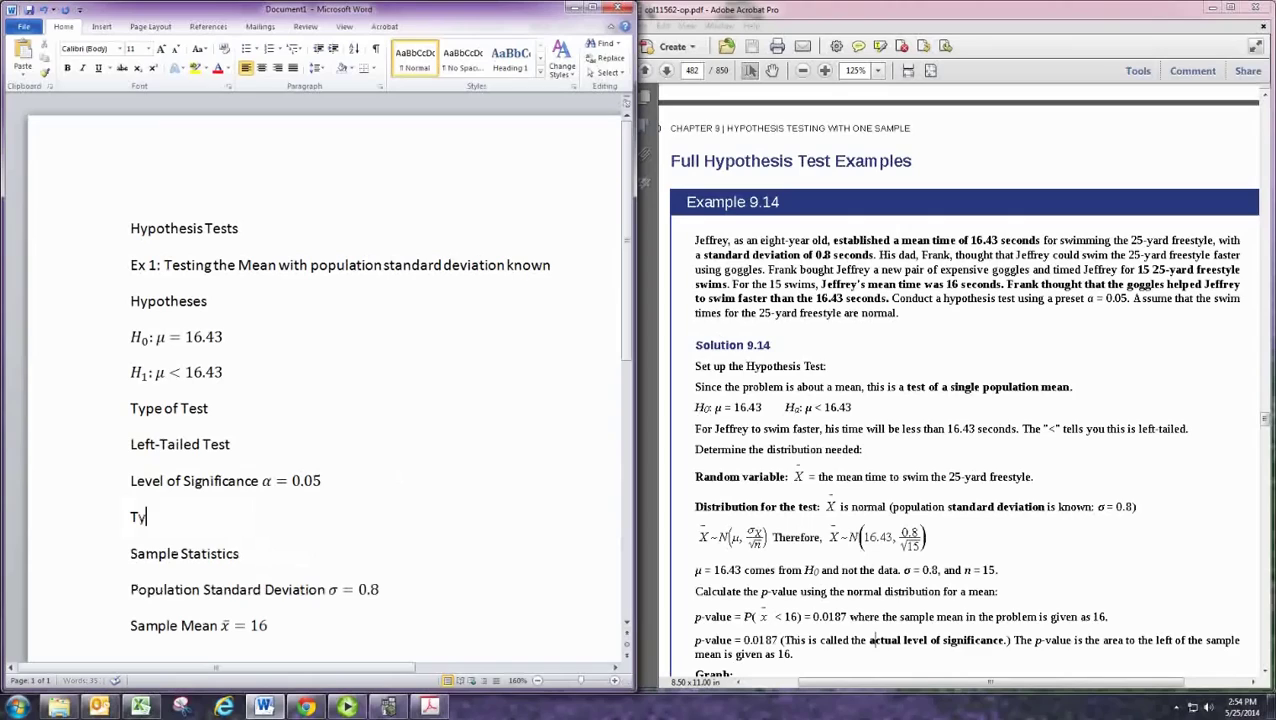
type("pe of Distribution")
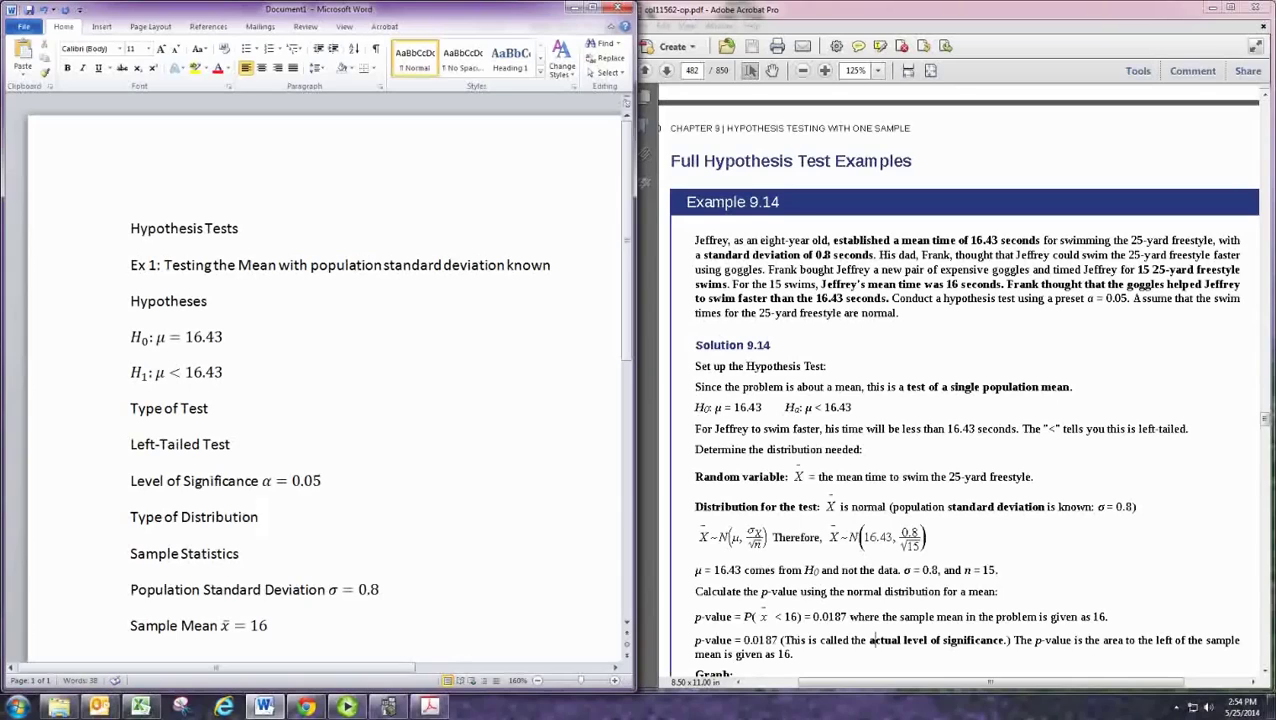
type(": Normal since we know")
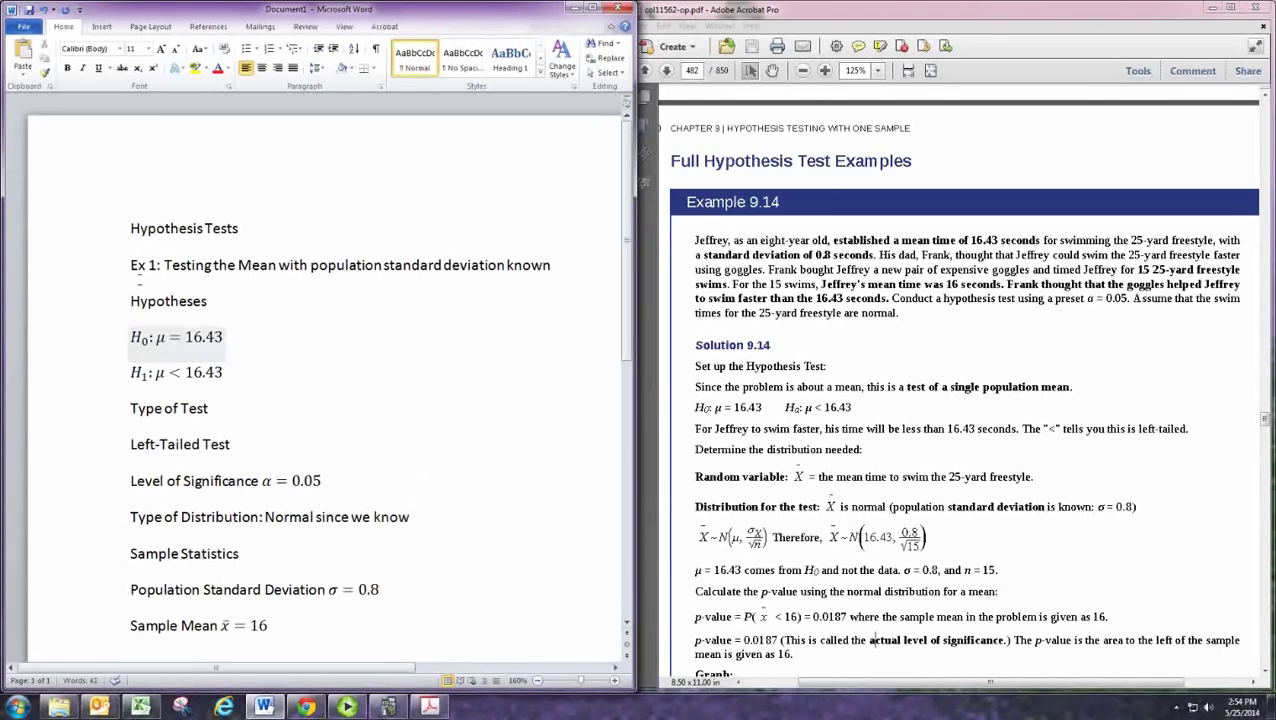
left_click(102, 26)
left_click(555, 58)
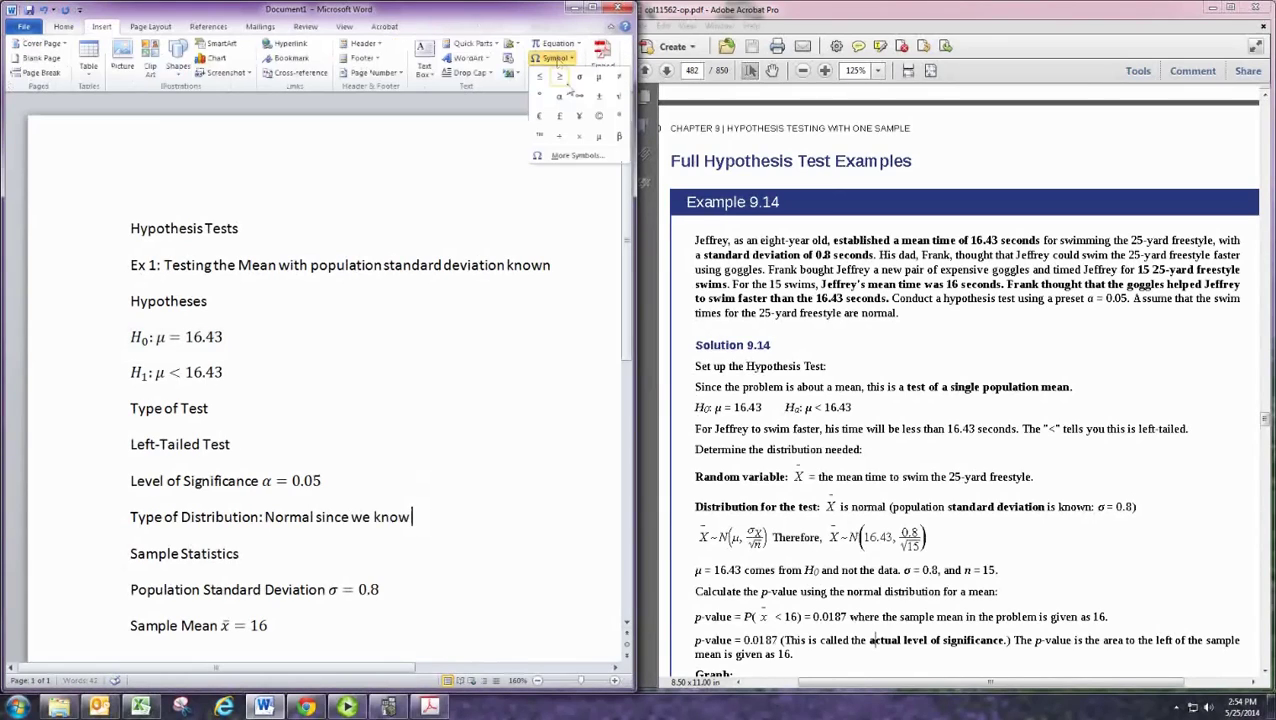
left_click(579, 77)
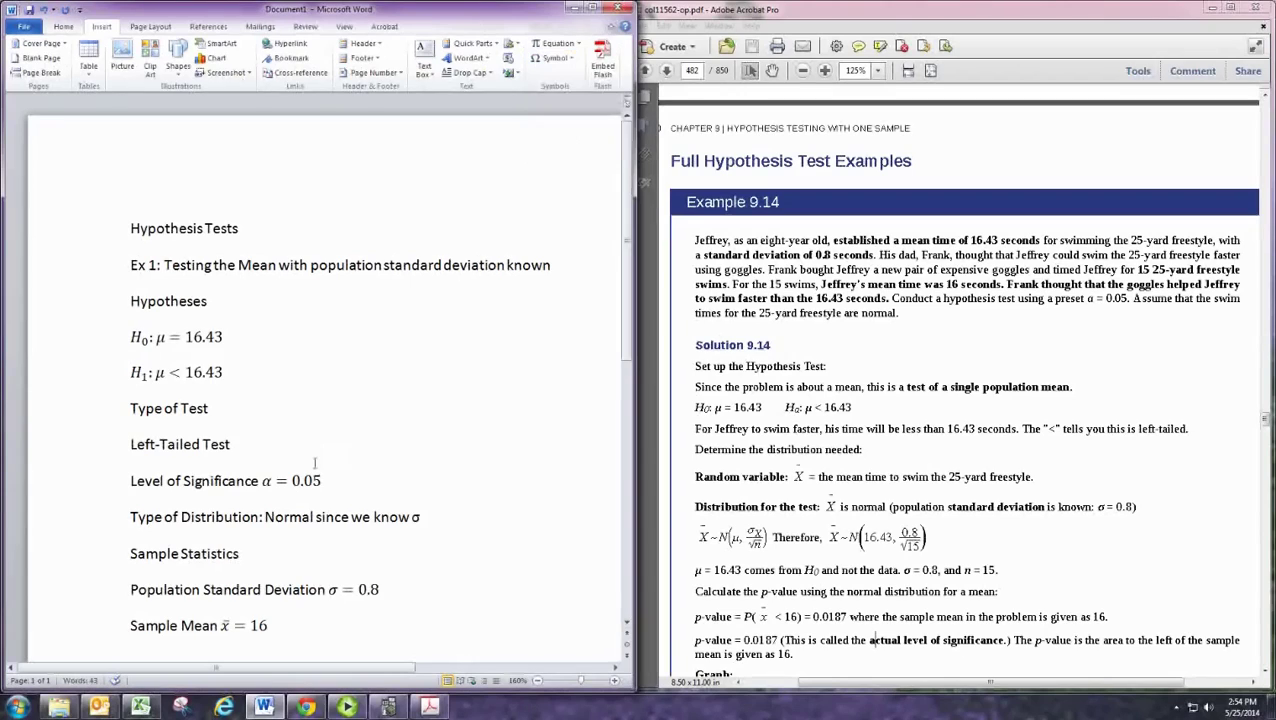
Step: Join Left-Tailed Test onto the Type of Test line, adding a colon
left_click(284, 410)
key("Delete")
type(":")
Step: Move the significance level line below Type of Distribution, just above Sample Statistics
key("Down")
key("Down")
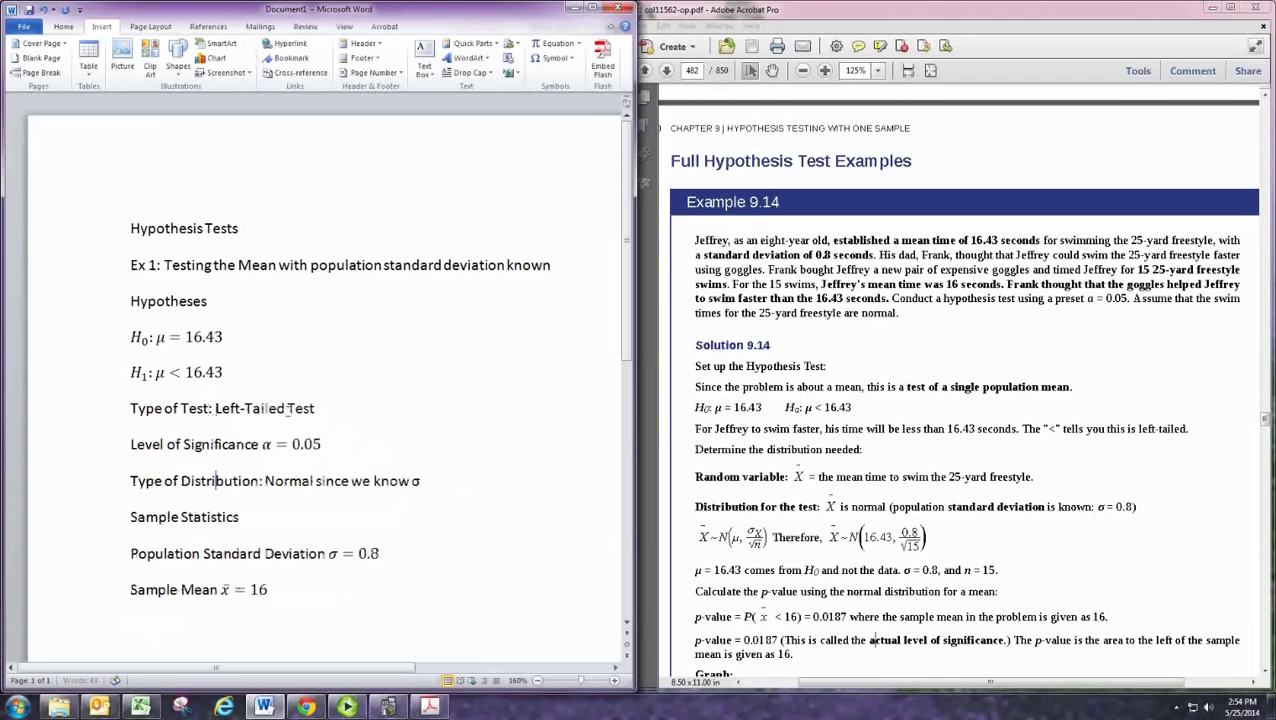
key("Up")
key("Home")
key("shift+End")
key("ctrl+x")
key("Down")
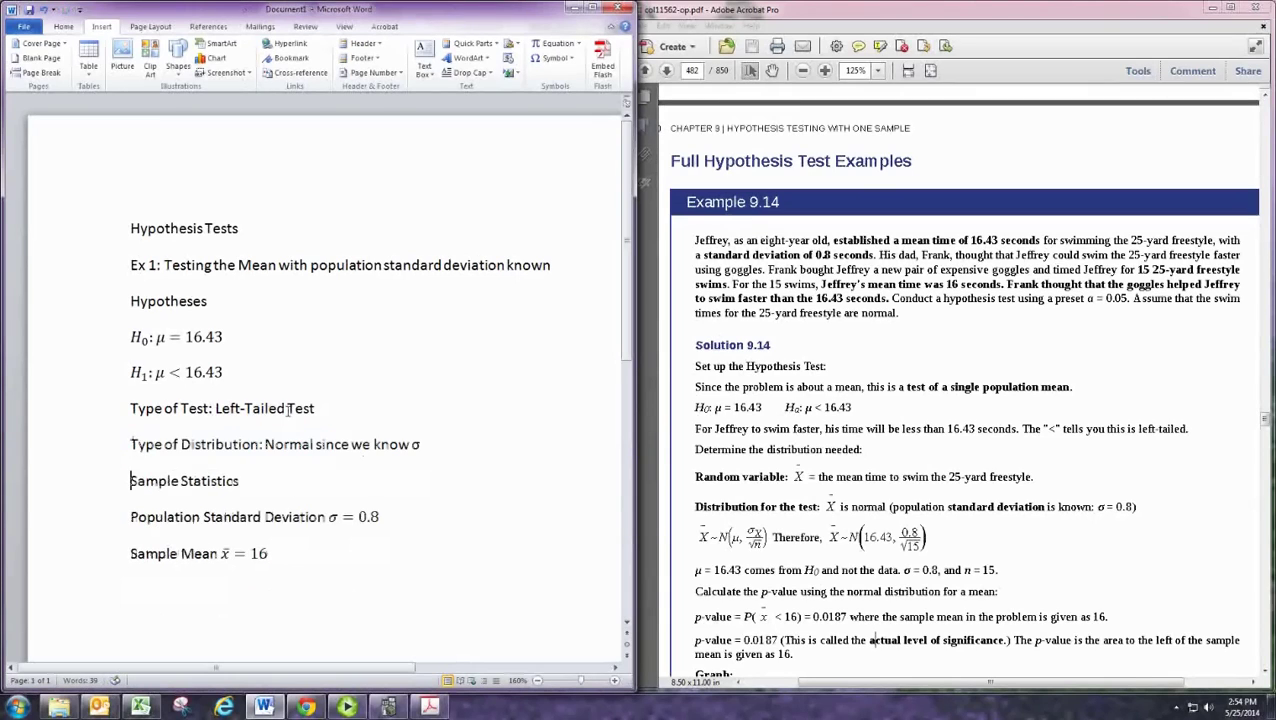
key("ctrl+v")
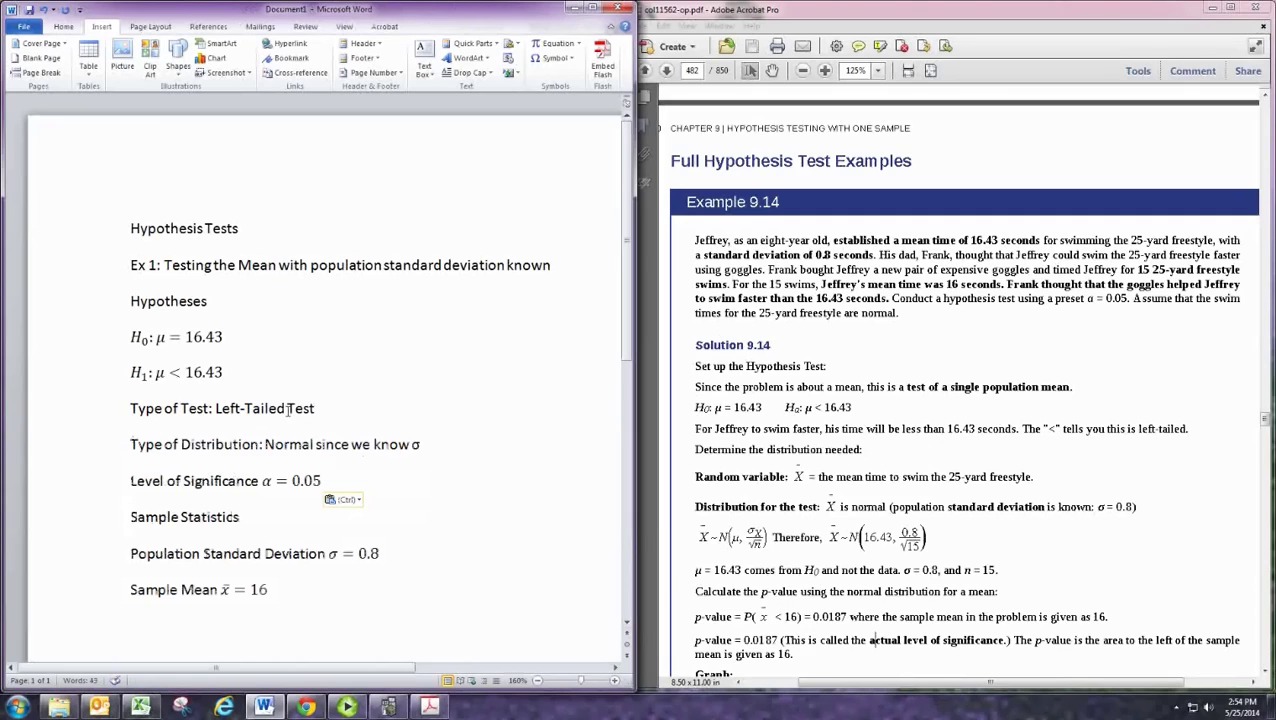
Step: End Sample Statistics with a colon and add 'Calculated P-Value' below the sample mean
key("End")
type(":")
key("Down")
key("Down")
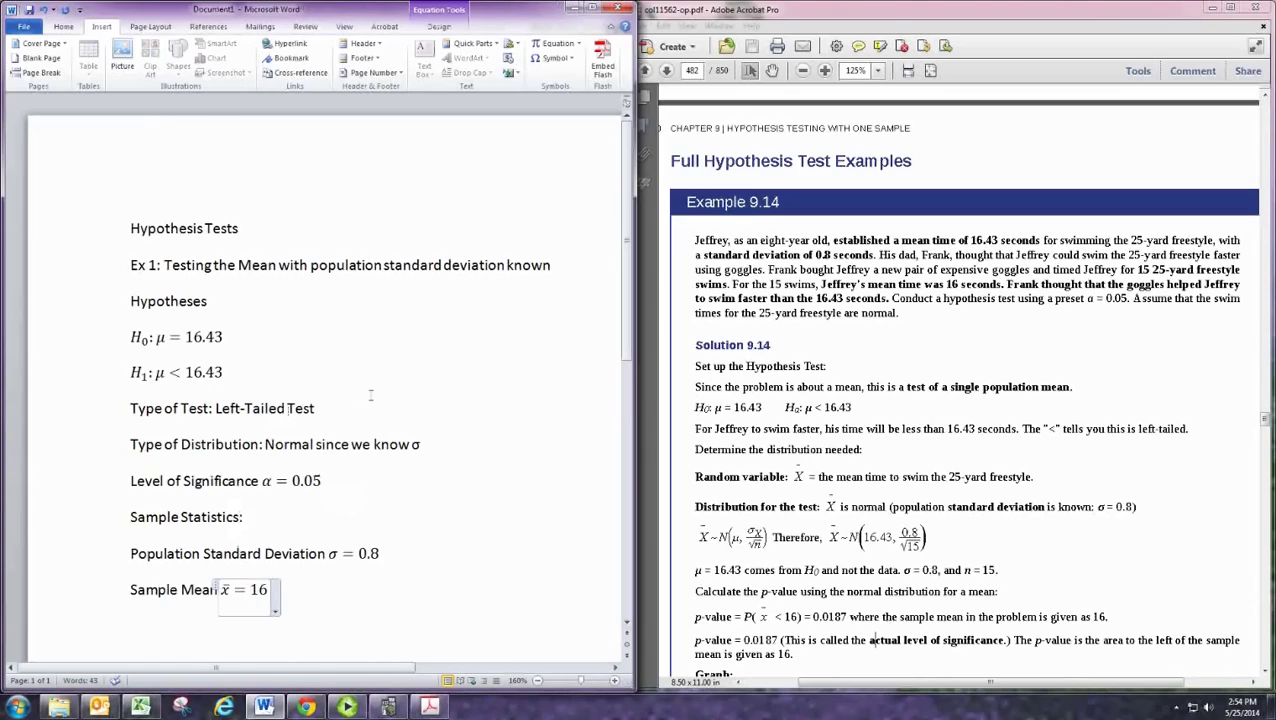
left_click(371, 388)
scroll(394, 375, "down", 3)
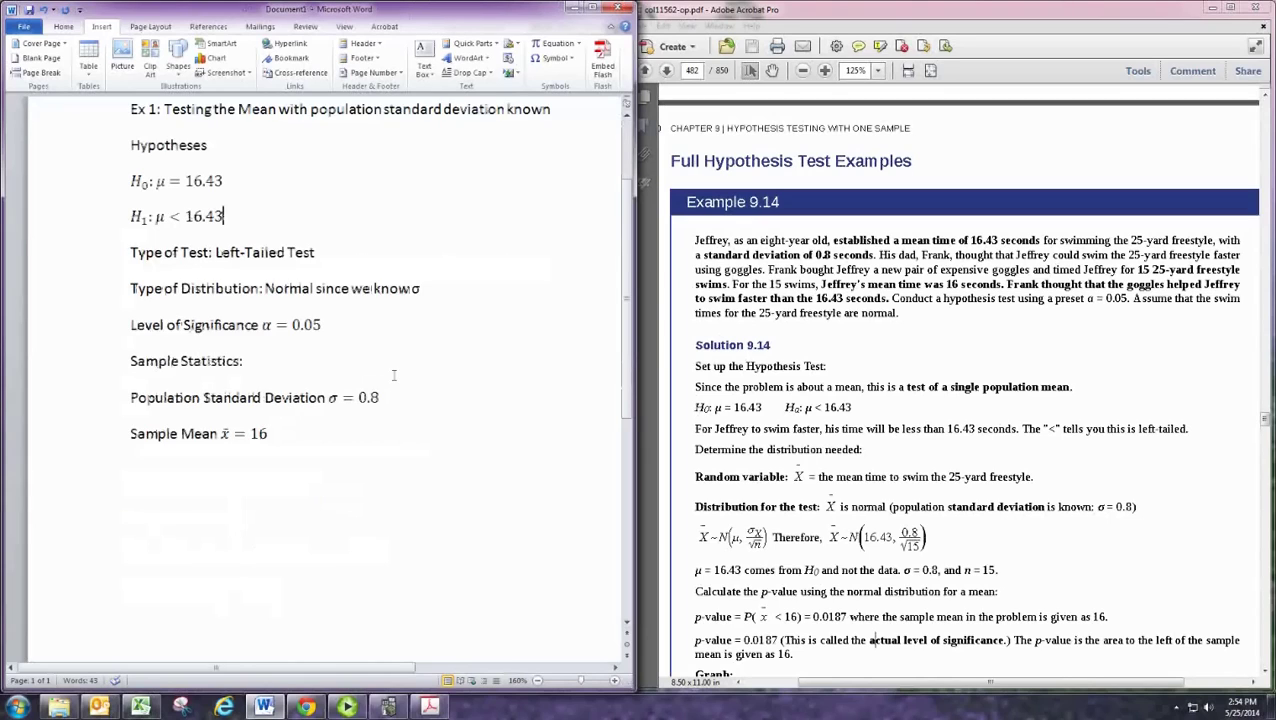
left_click(340, 437)
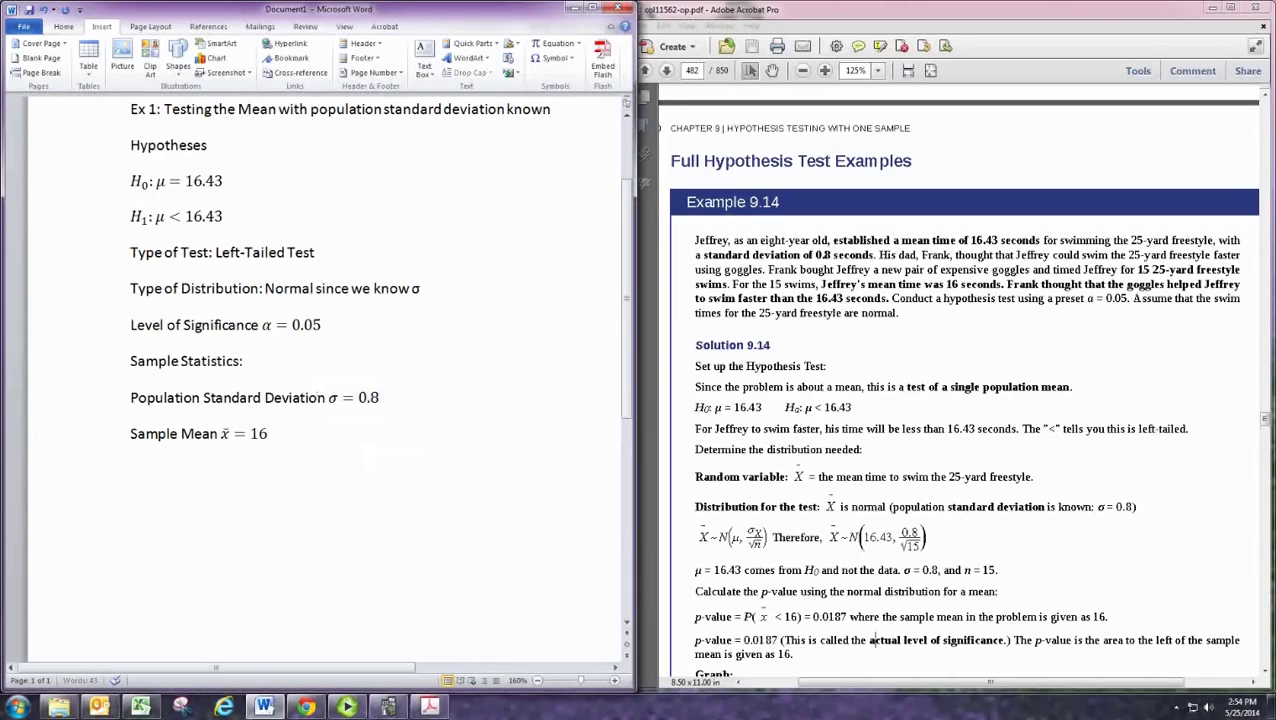
type("Calculated P")
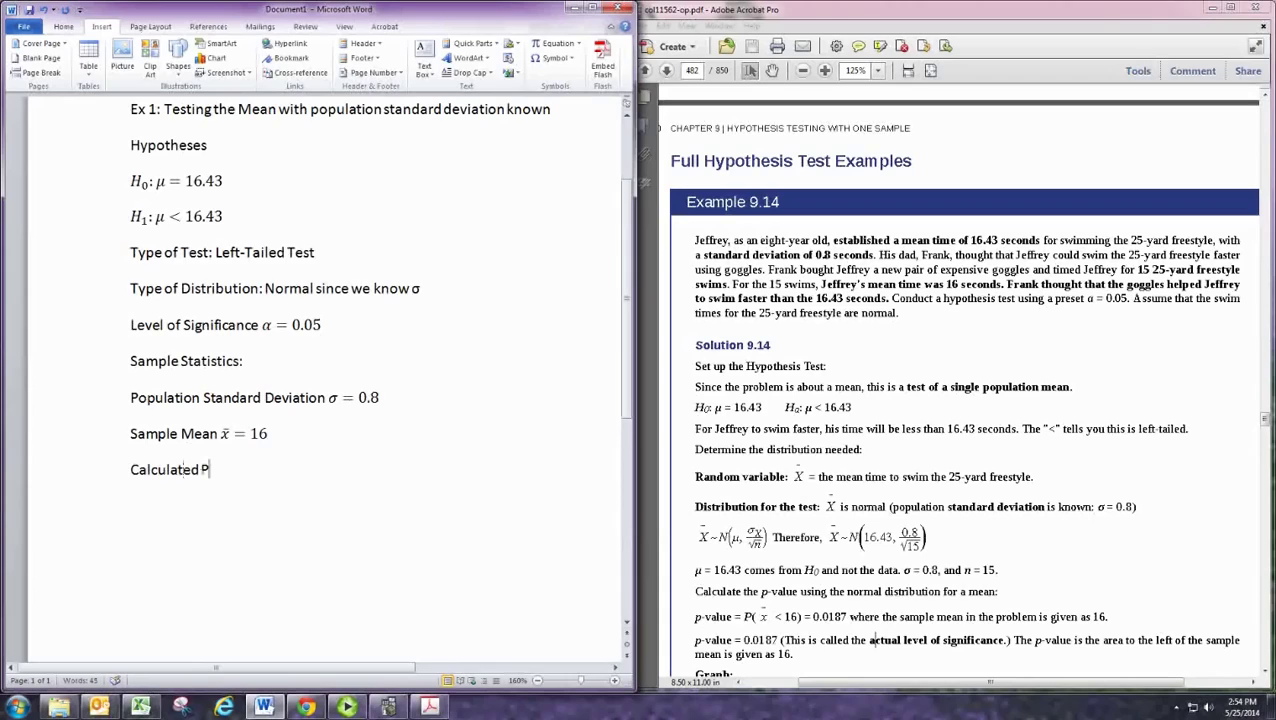
type("-Value")
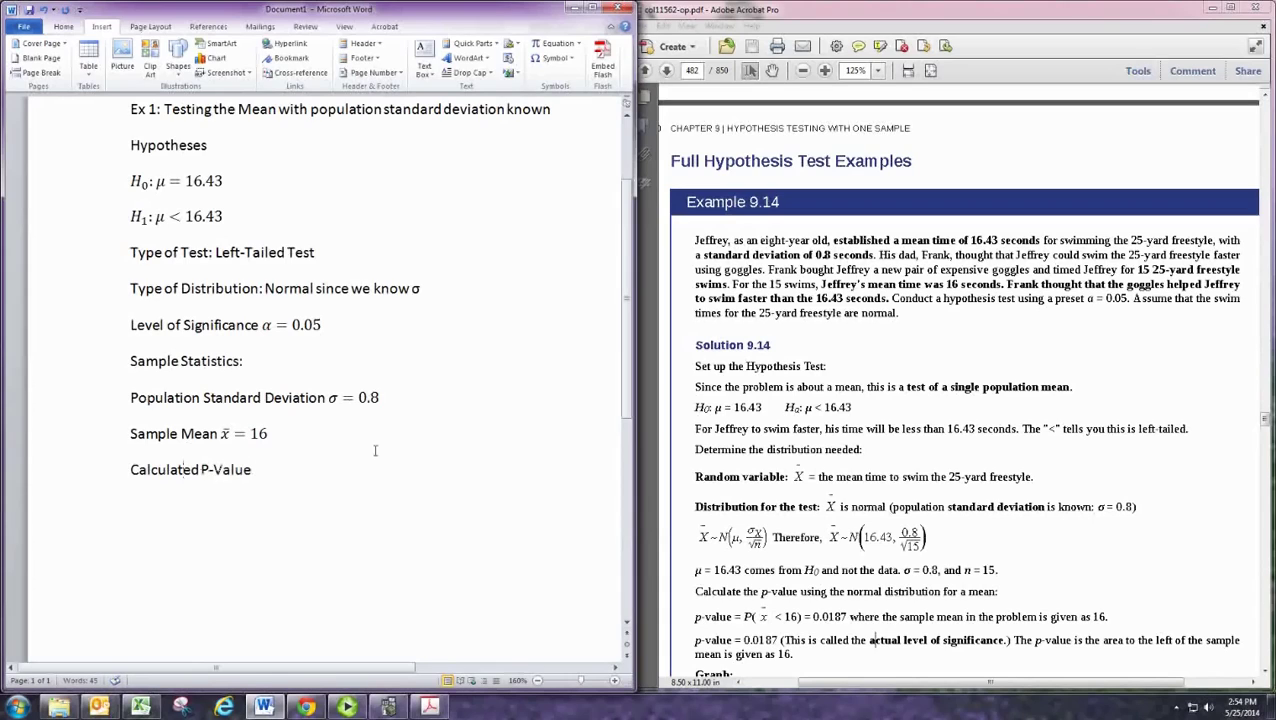
Step: Place TI-SmartView beside the report and choose 1:Z-Test from the STAT TESTS menu
left_click(388, 707)
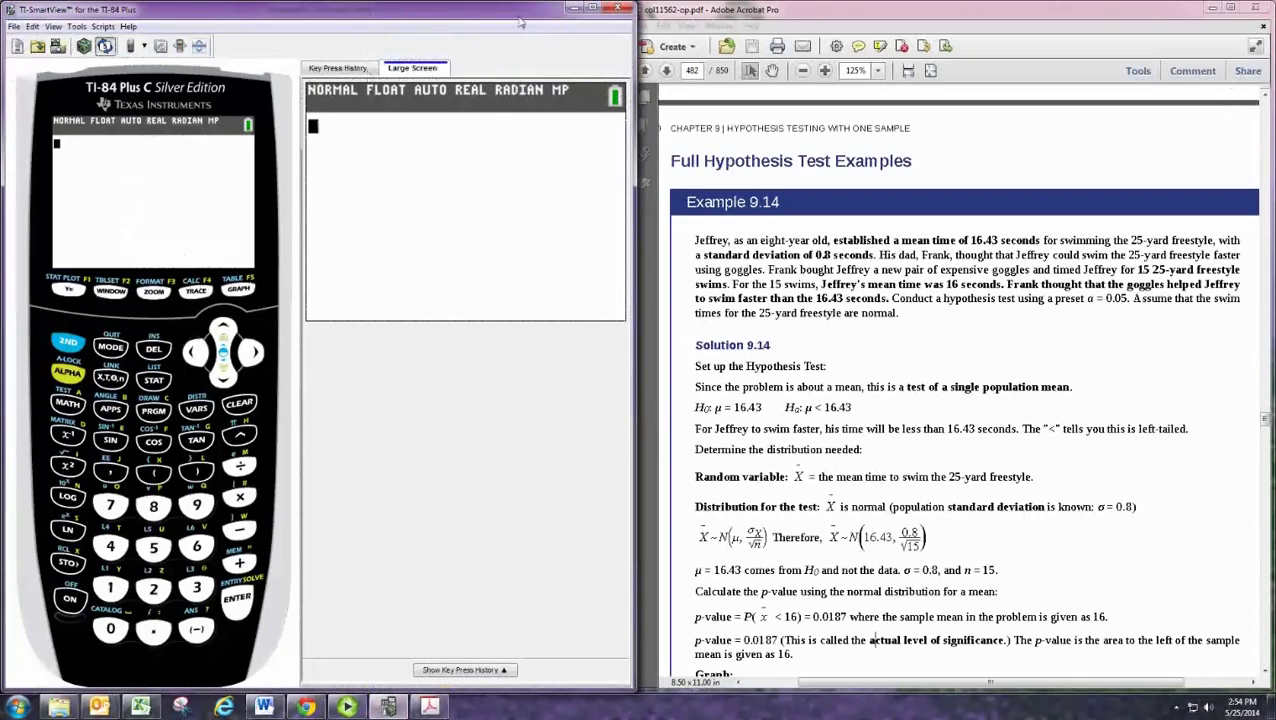
left_click_drag(520, 20, 1160, 20)
left_click(791, 380)
left_click(888, 354)
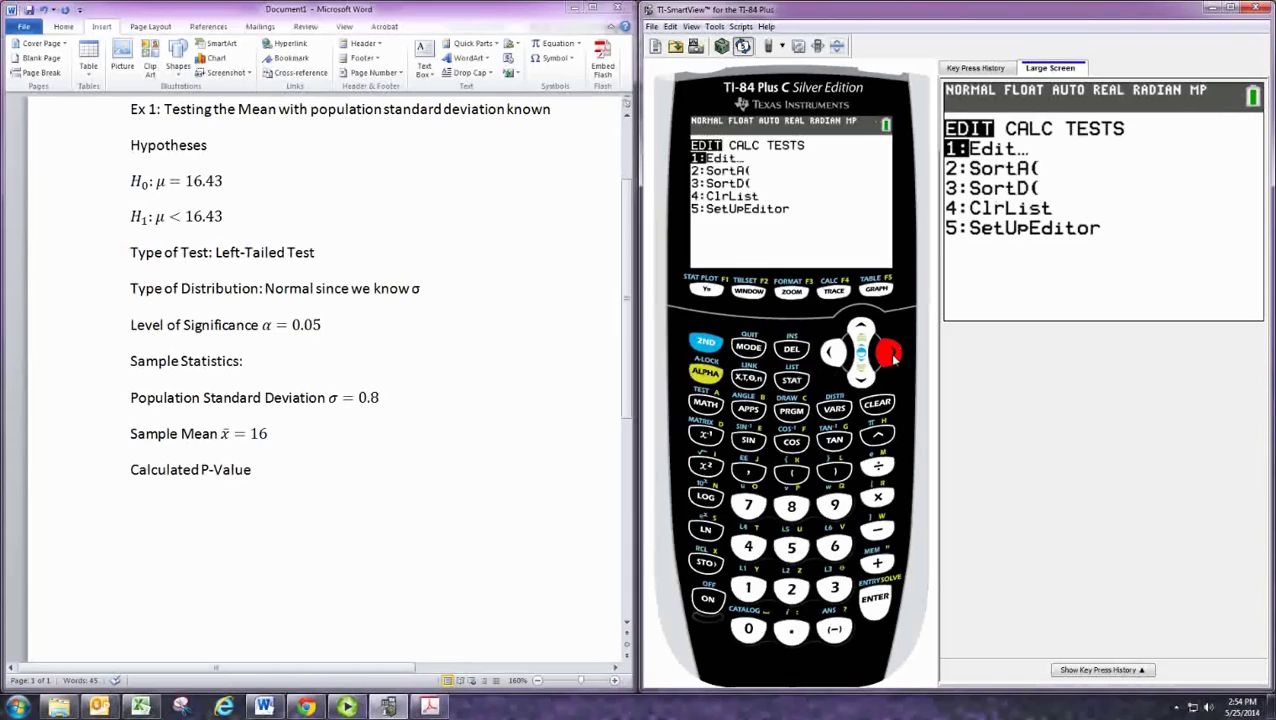
left_click(888, 354)
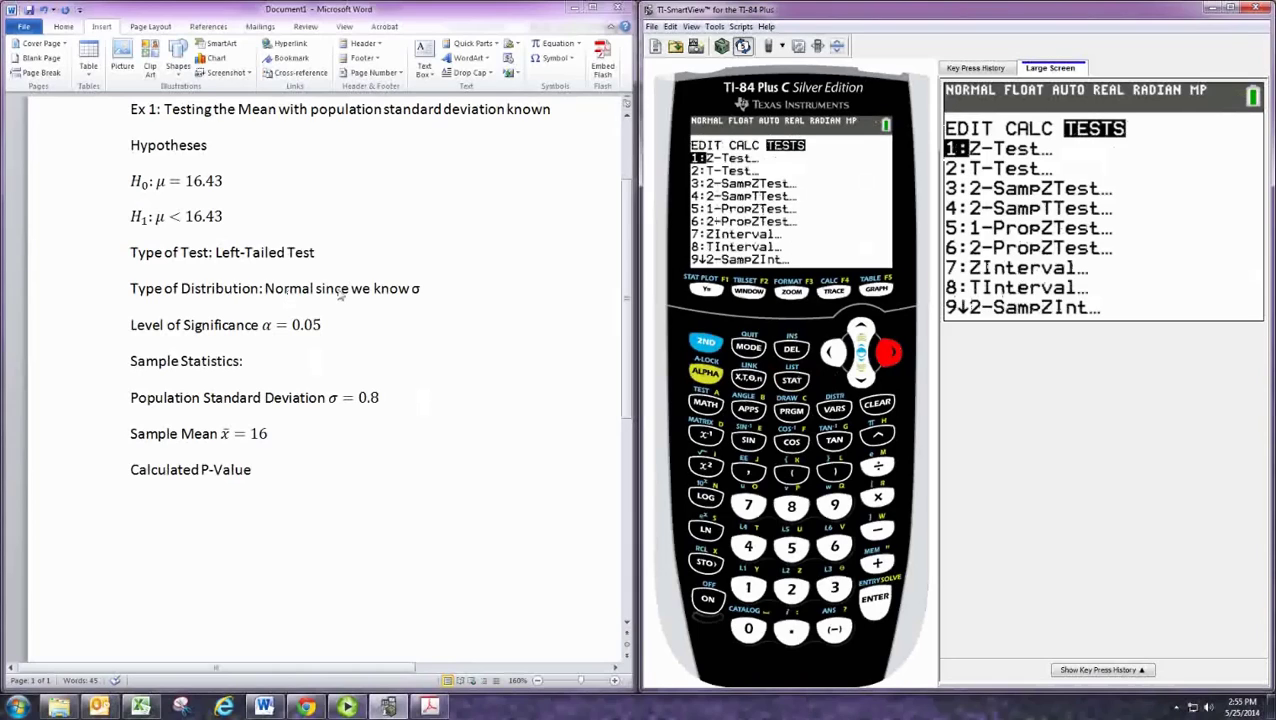
left_click(878, 603)
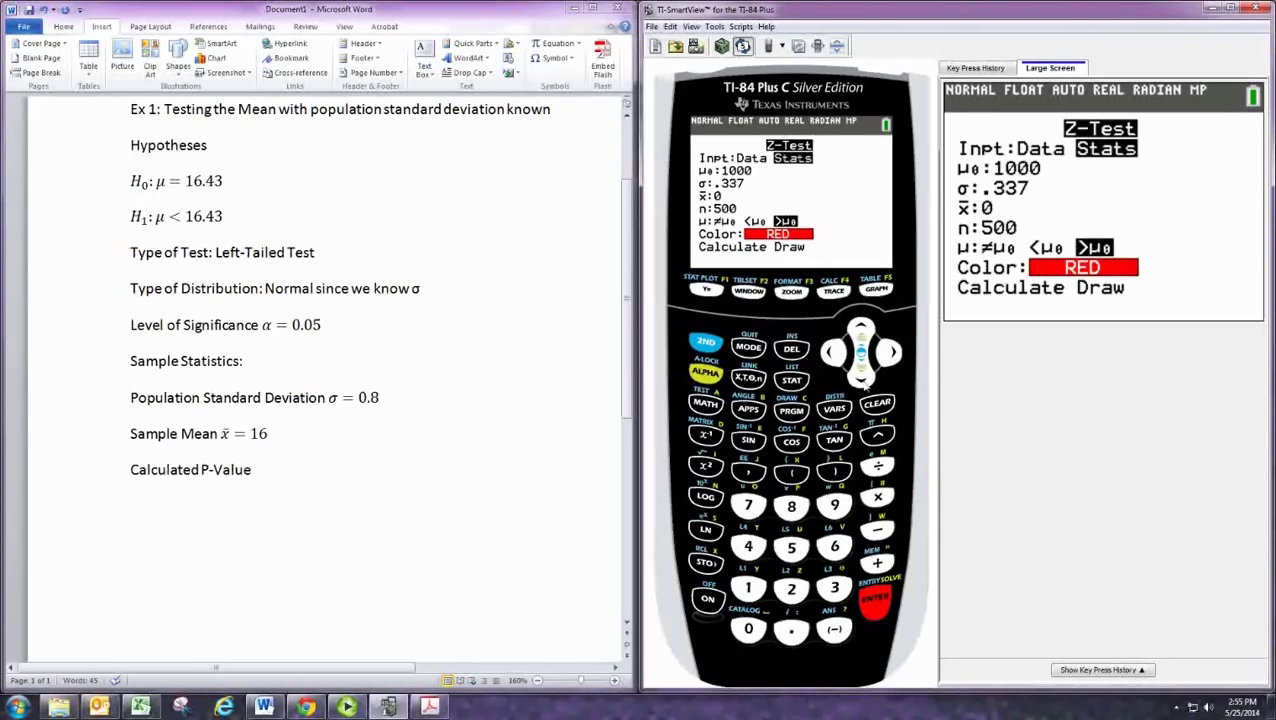
Step: Enter the Z-Test statistics: μ0 = 16.43, σ = .8, x̄ = 16
left_click(860, 374)
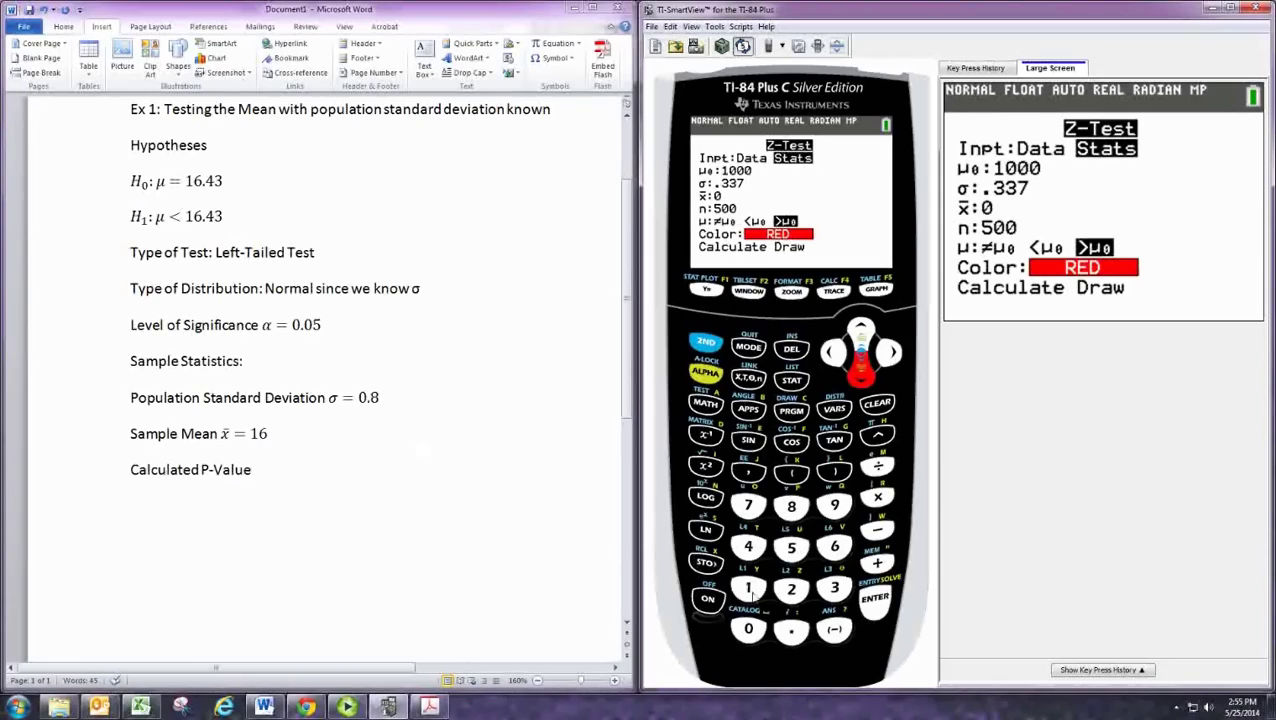
type("16.")
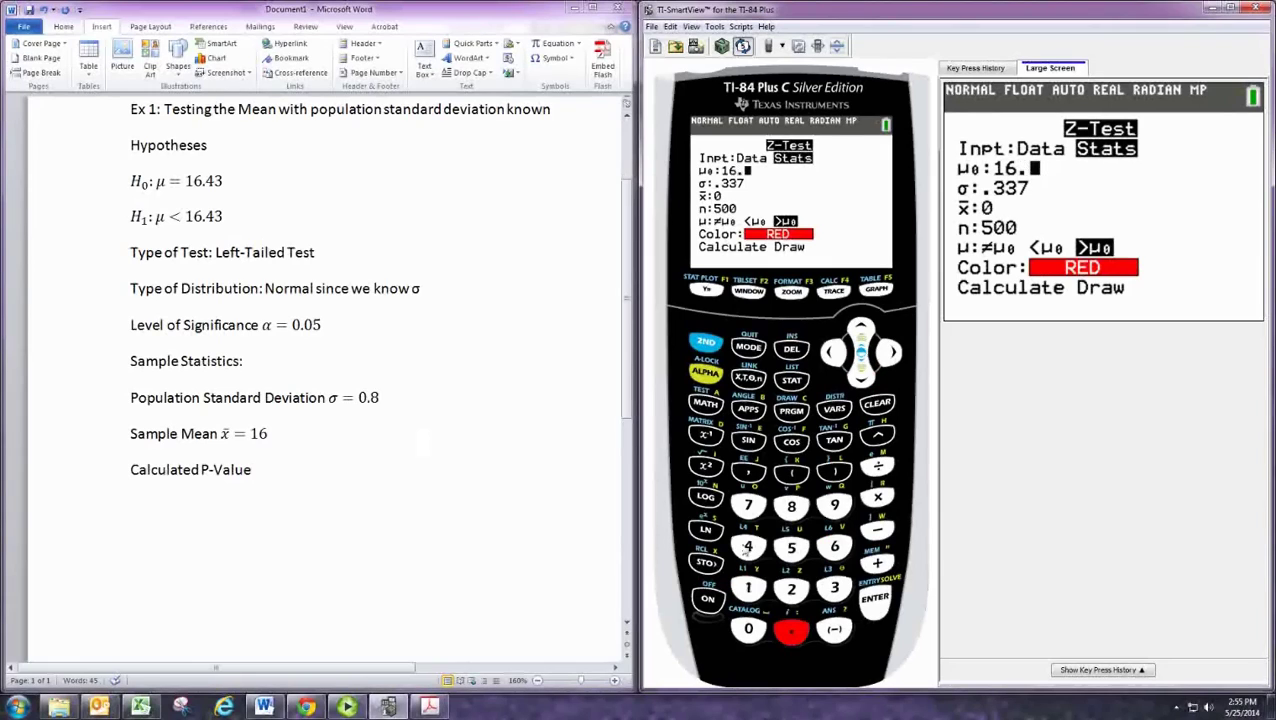
type("43")
left_click(876, 600)
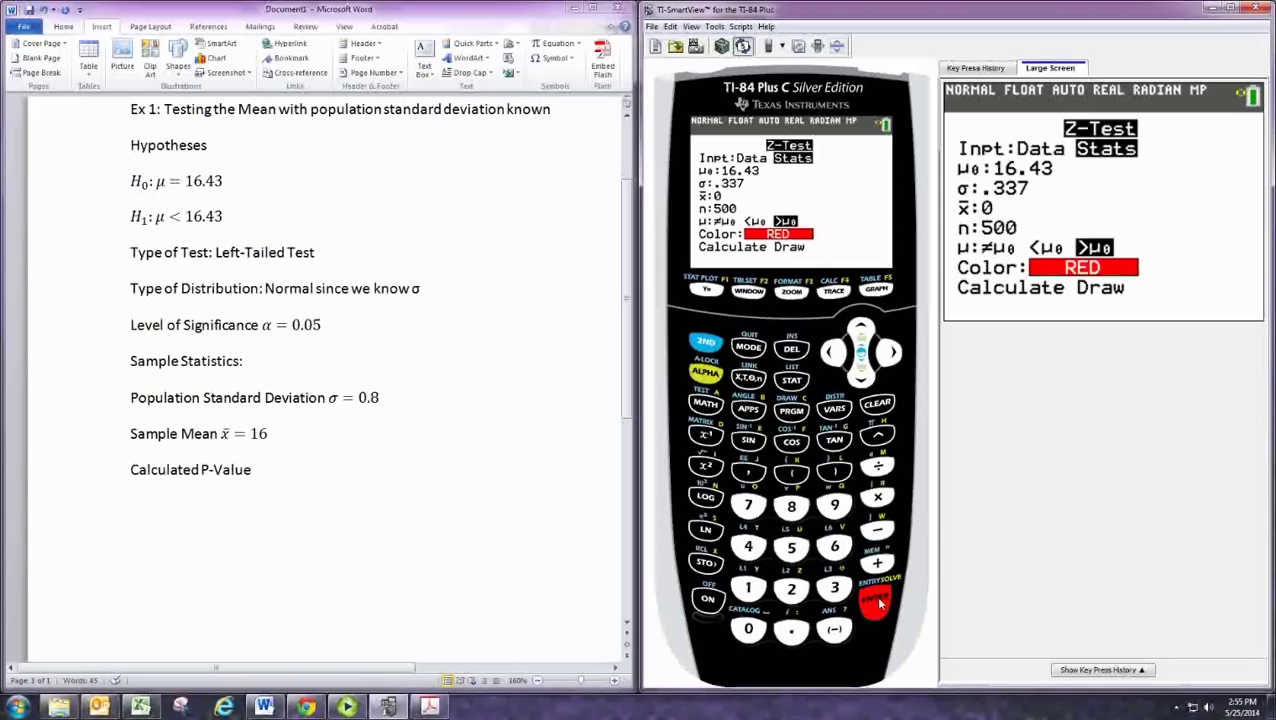
type(".08")
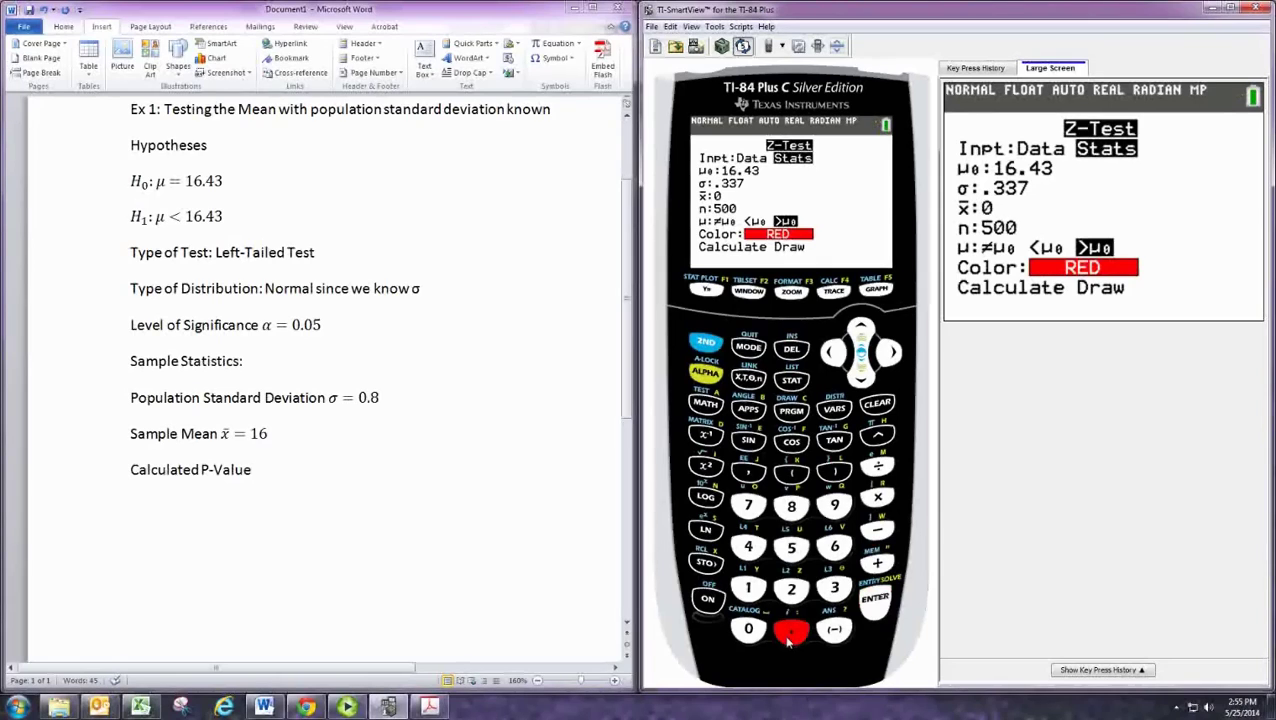
left_click(832, 352)
left_click(832, 352)
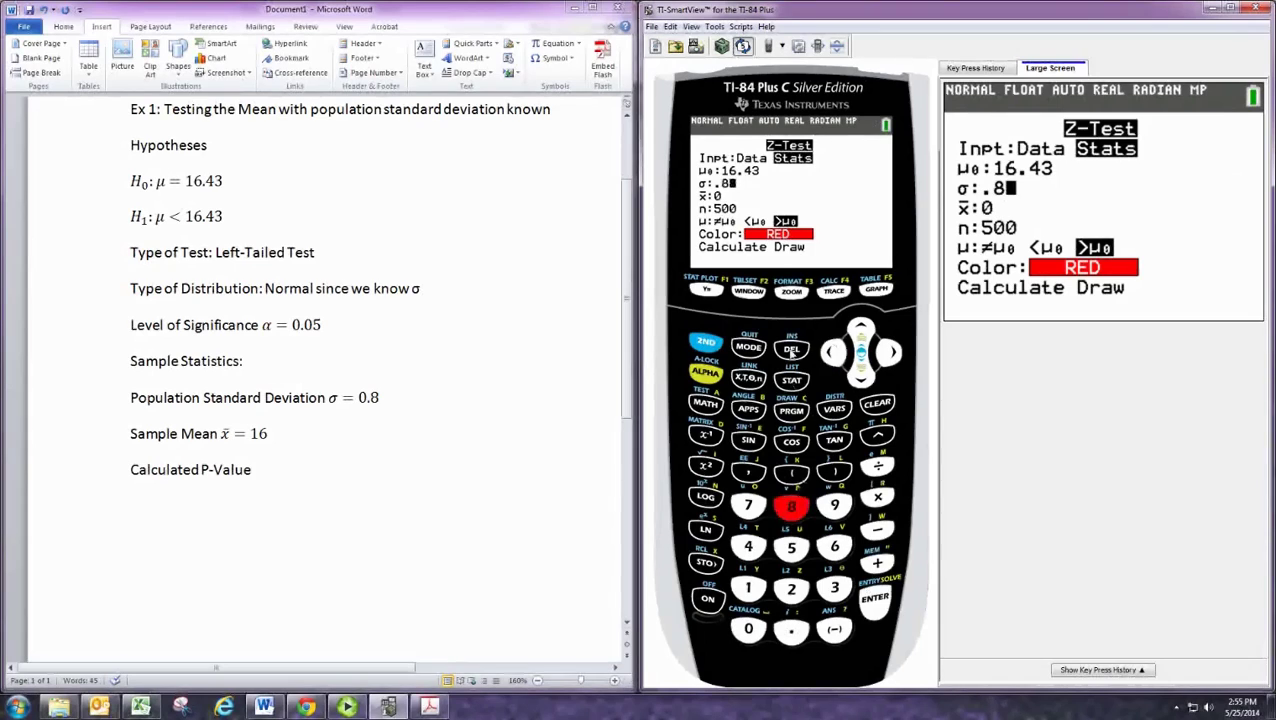
left_click(791, 349)
left_click(875, 598)
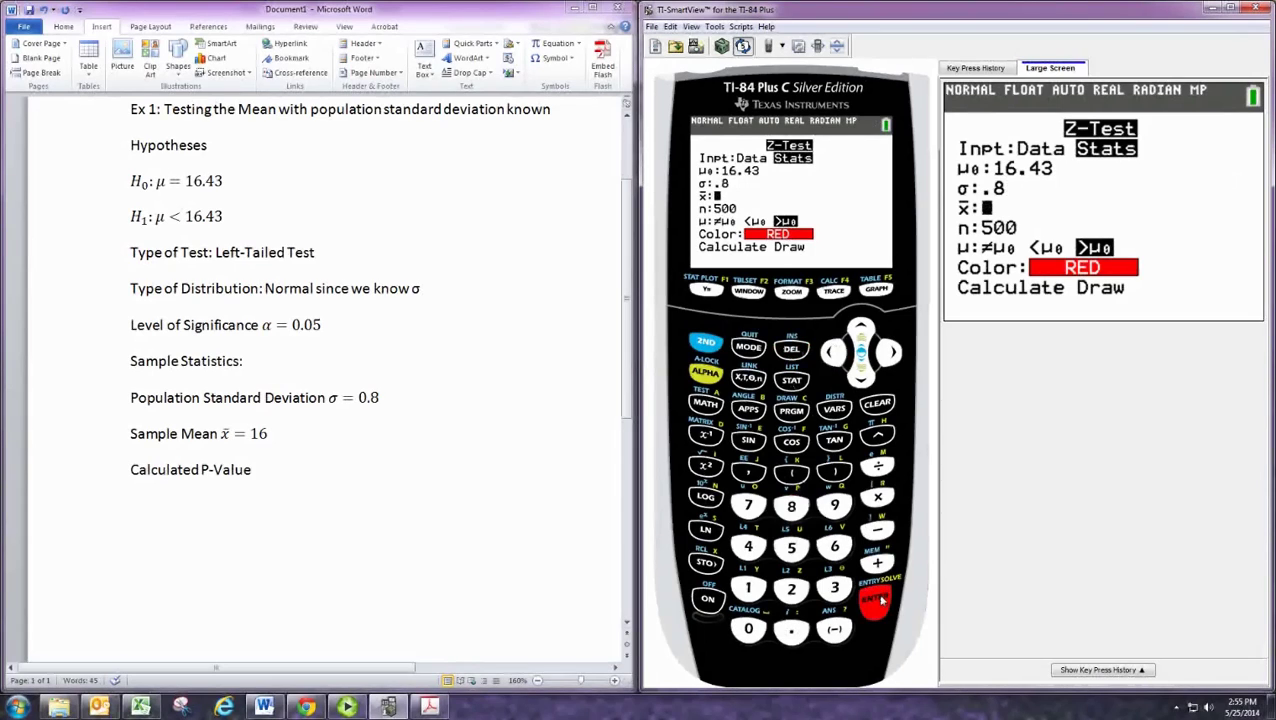
left_click(746, 590)
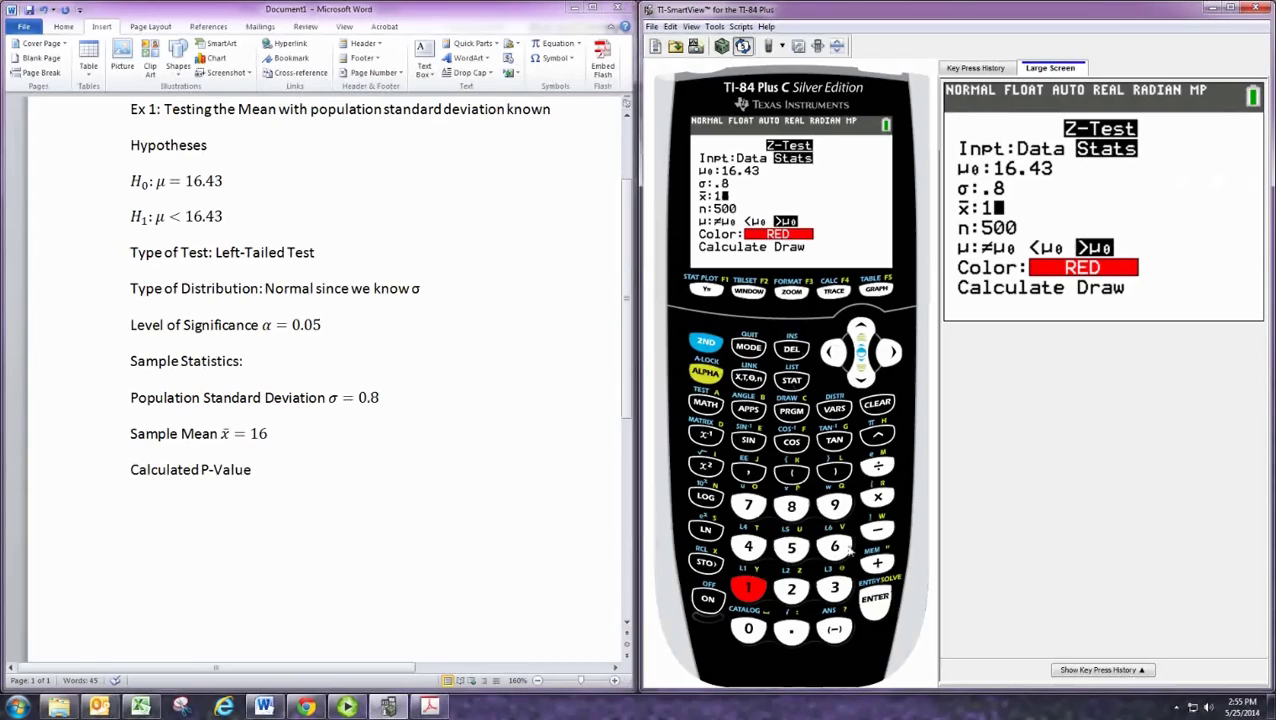
left_click(835, 547)
left_click(875, 600)
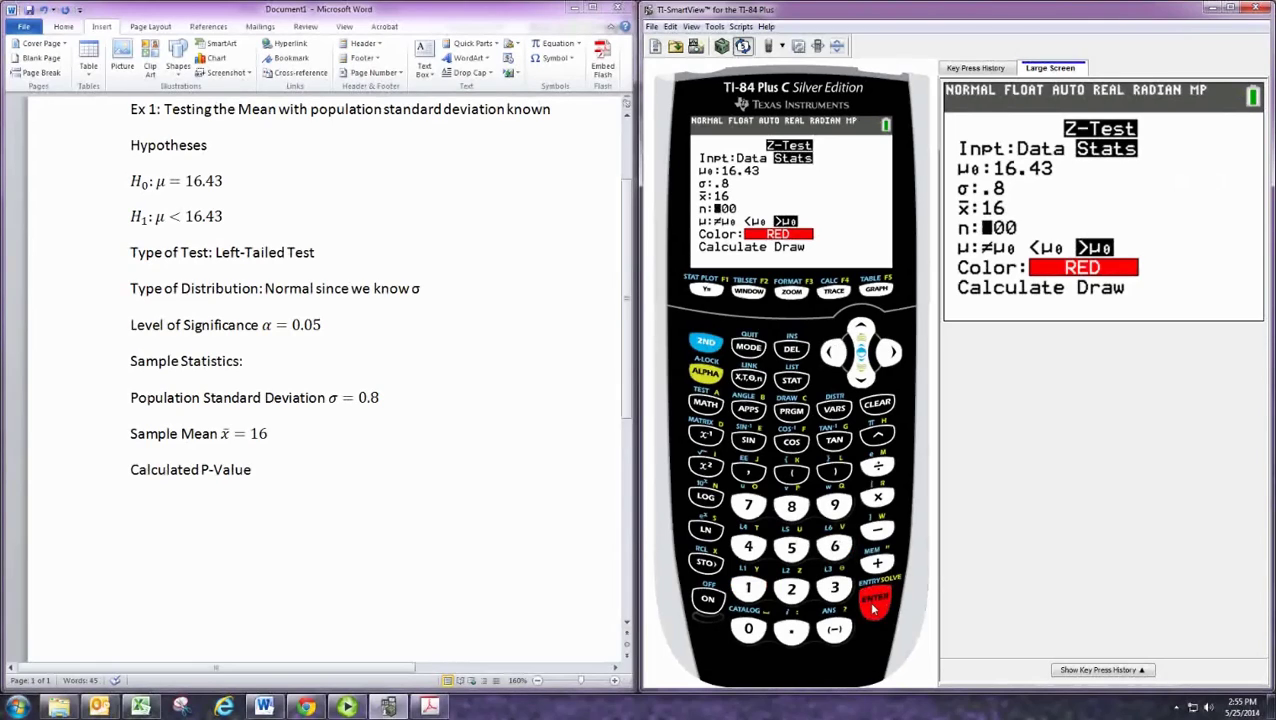
Step: Add a 'Sample Size' line below the sample mean in the Word report
left_click(331, 479)
left_click(319, 434)
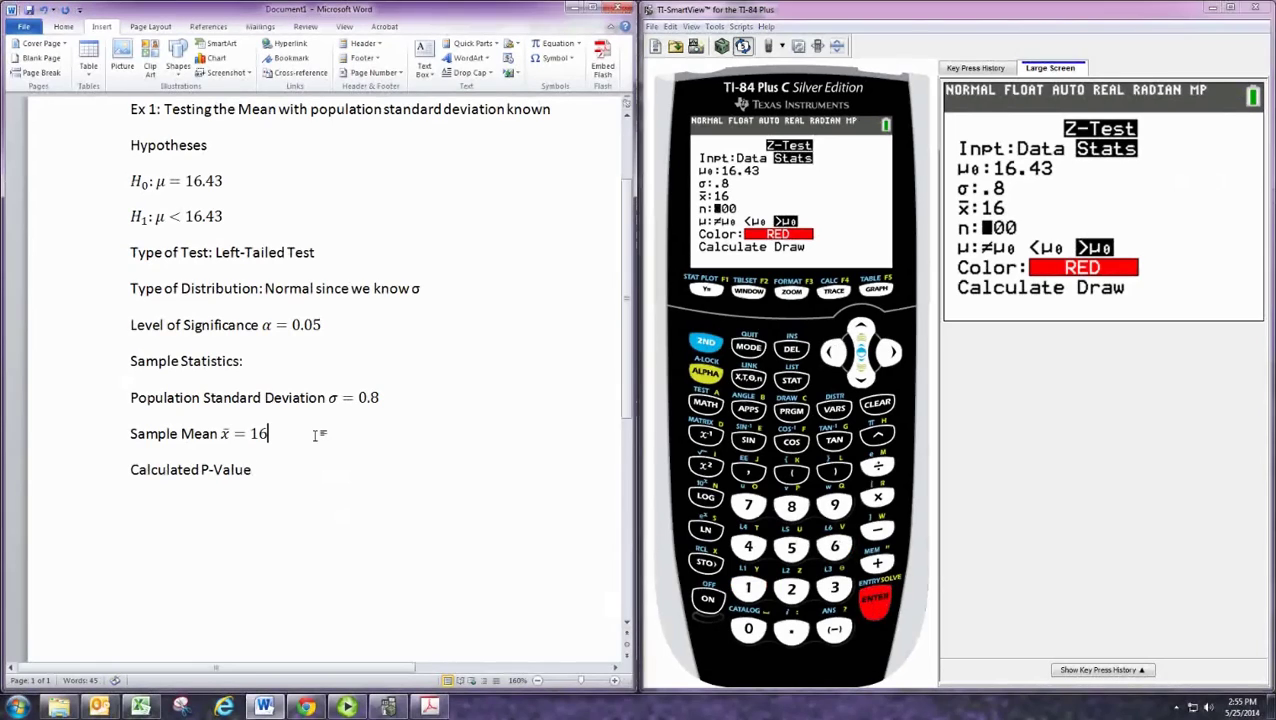
key("Return")
type("Sample Size")
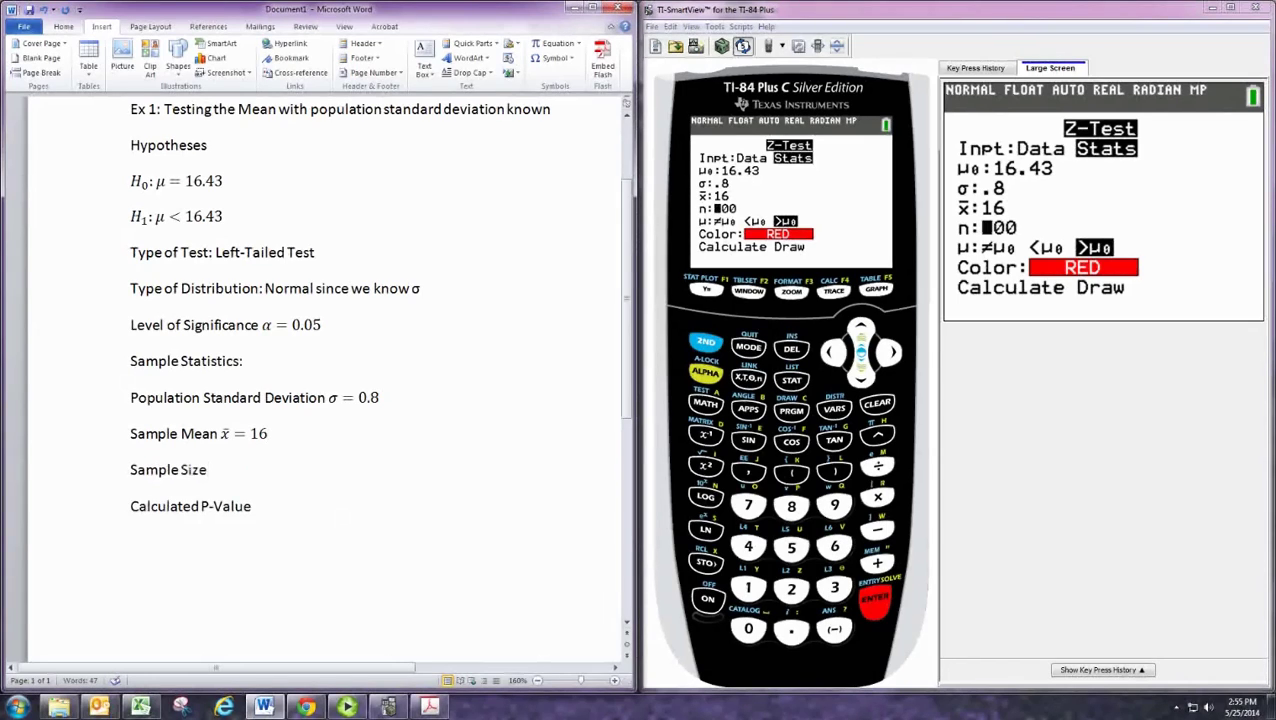
Step: Insert the equation n = 15 on the Sample Size line, then bring the calculator back up
left_click(1211, 8)
left_click(550, 44)
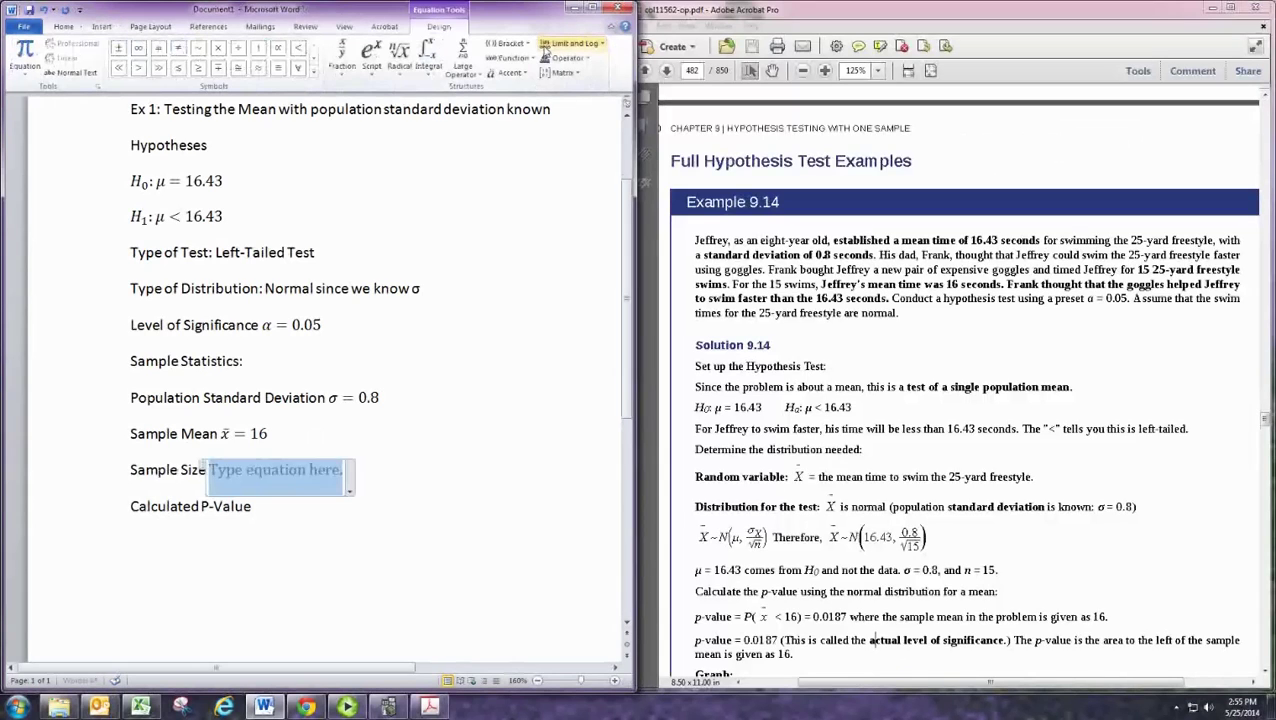
type("n = ")
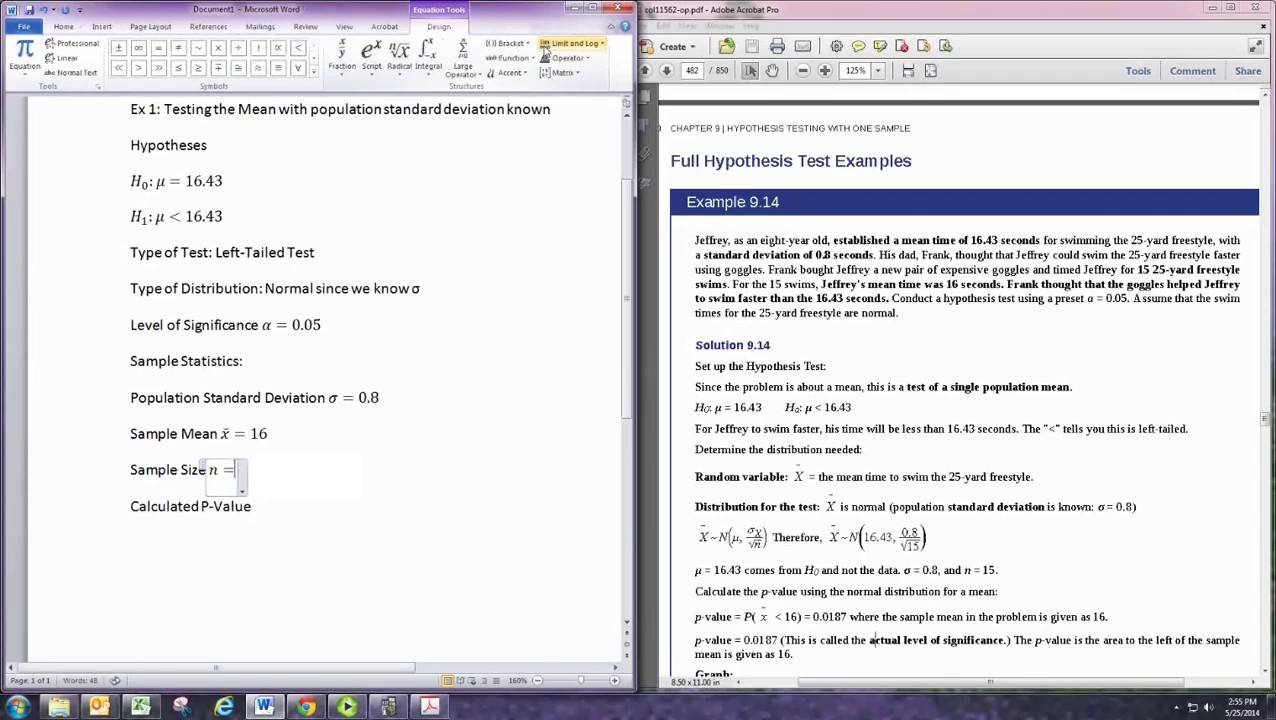
type("15")
key("Right")
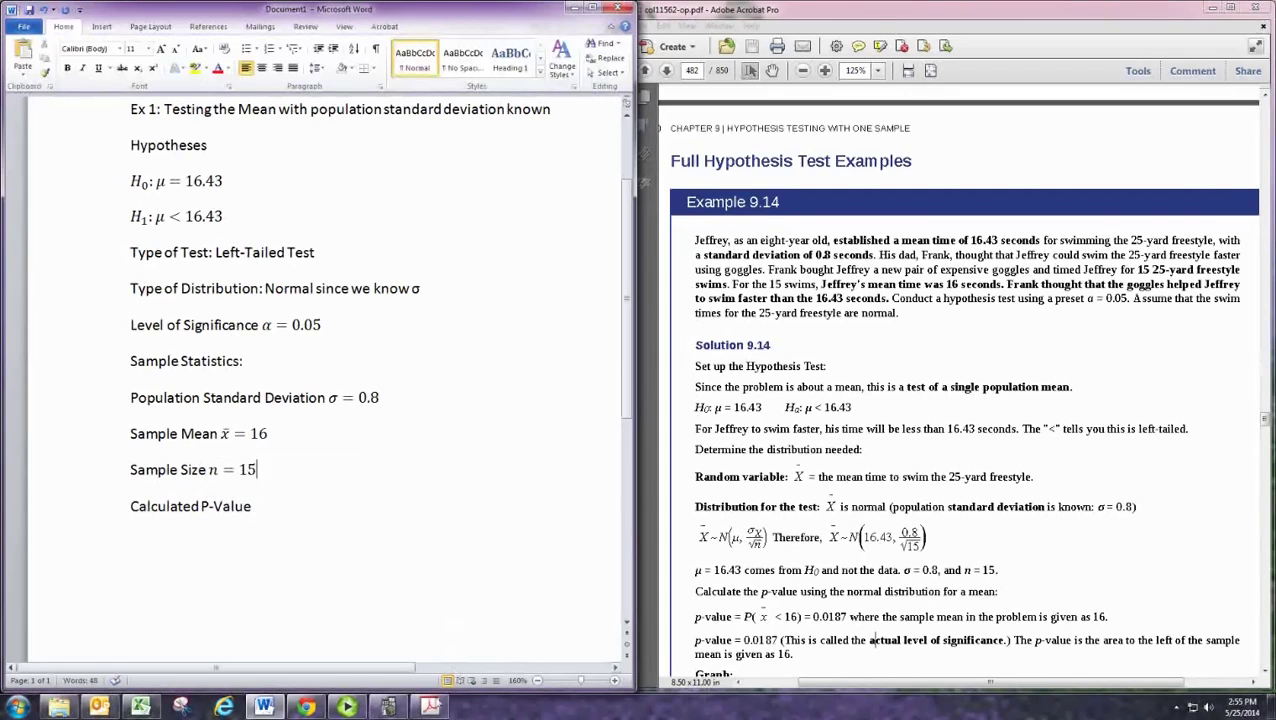
left_click(387, 707)
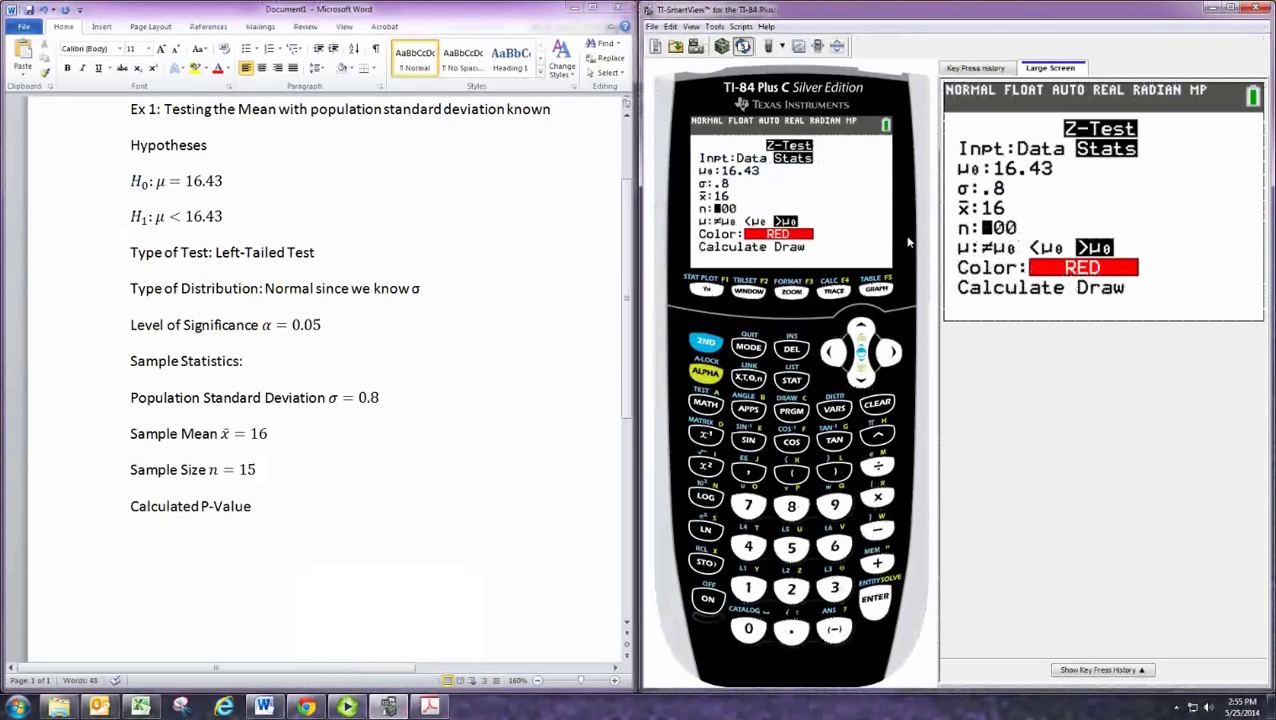
Step: Run the Z-Test with n = 15 and μ < μ0, giving z = -2.0817 and p = .01868
type("15")
left_click(861, 373)
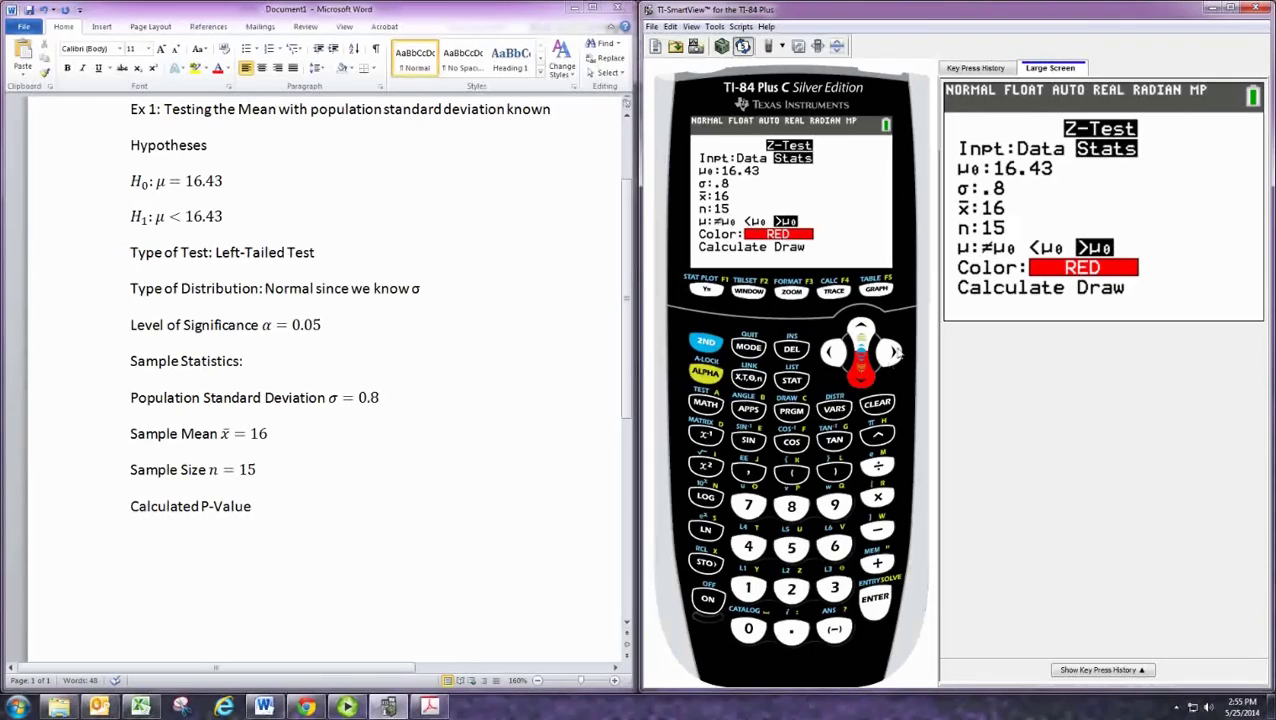
left_click(889, 352)
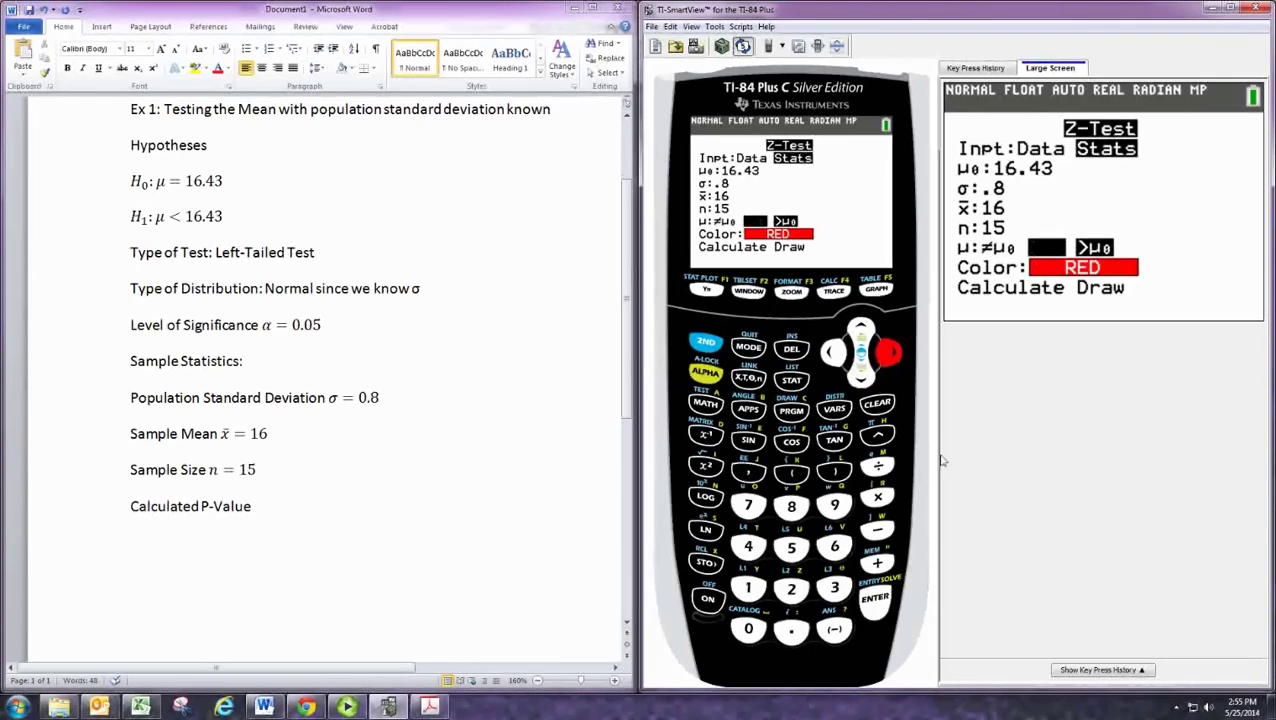
left_click(876, 602)
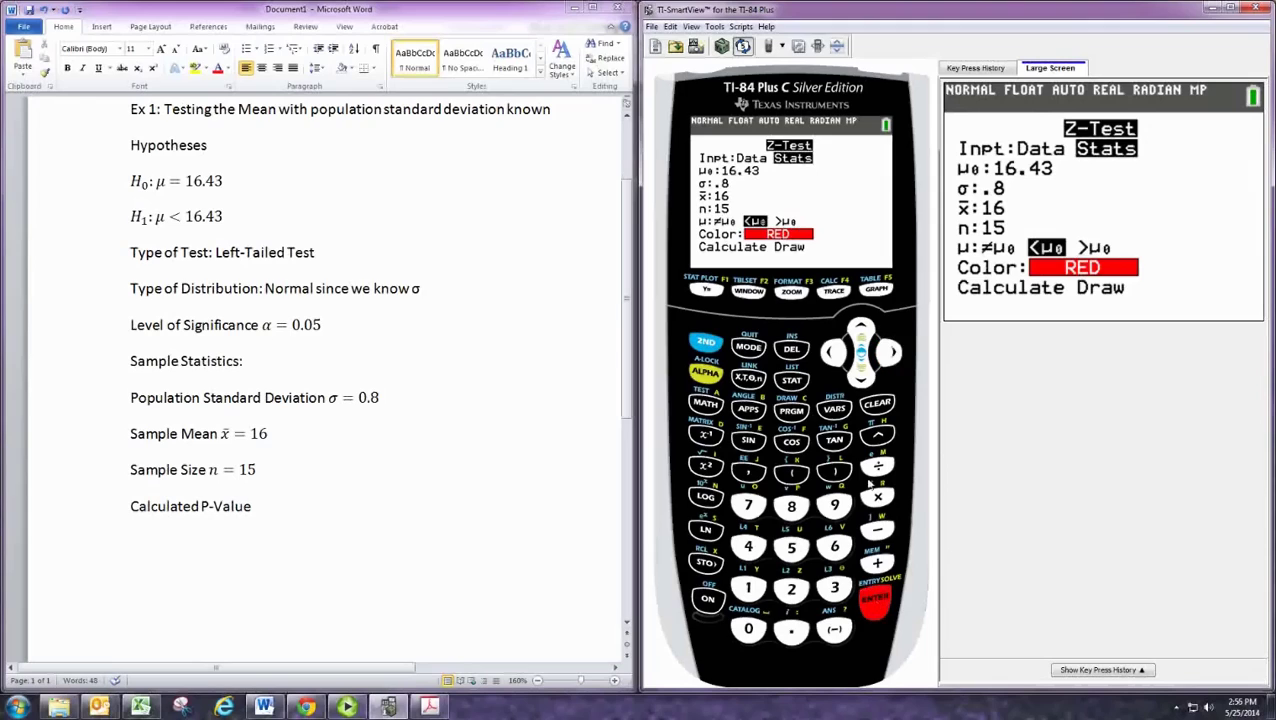
left_click(860, 373)
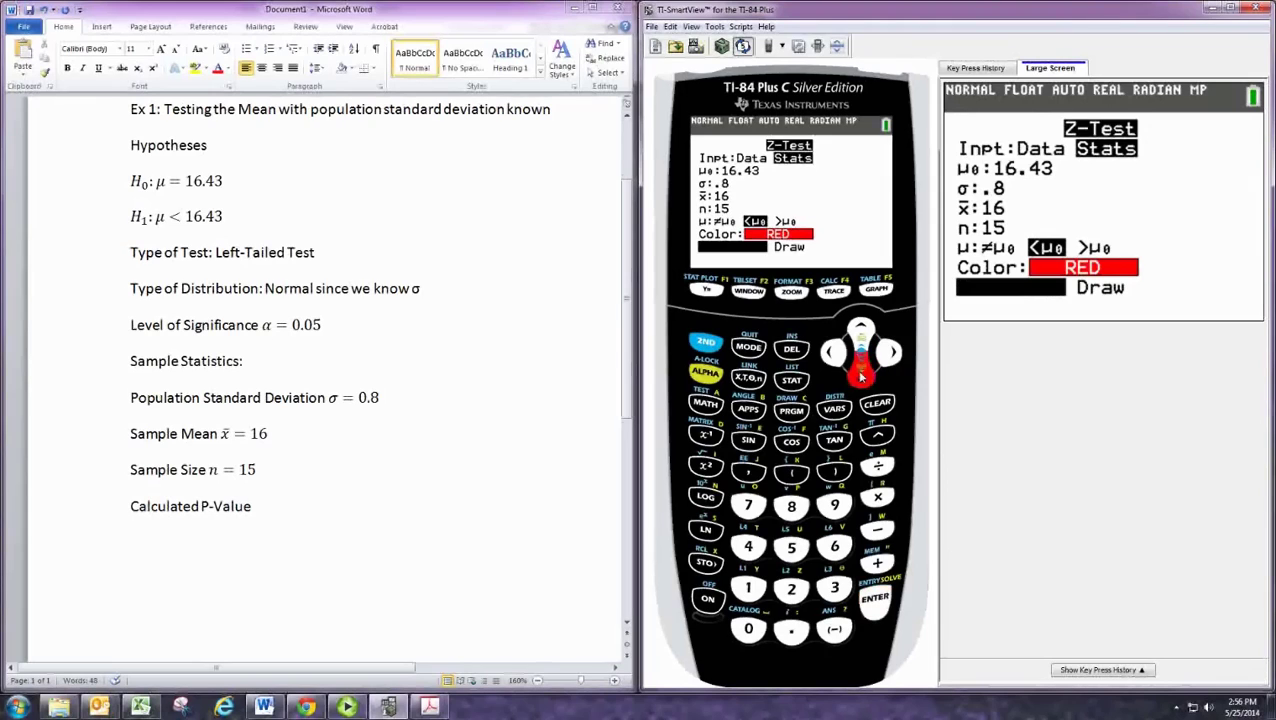
left_click(875, 601)
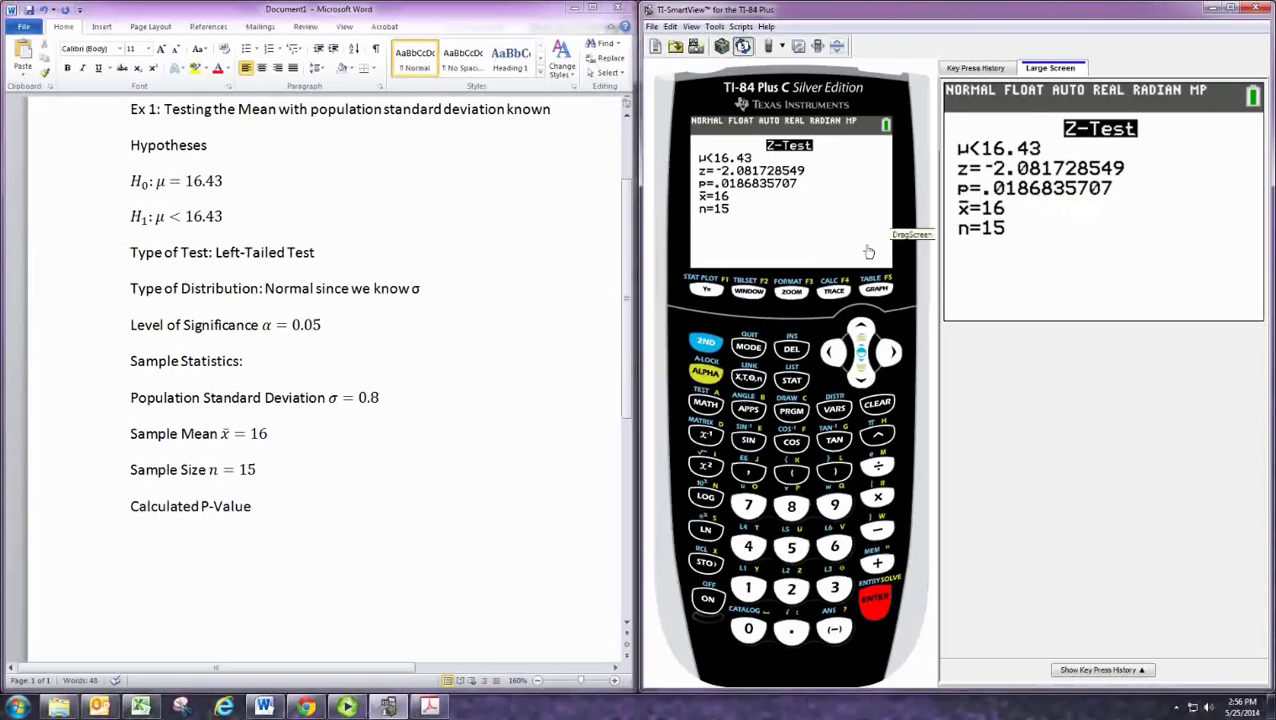
left_click(285, 507)
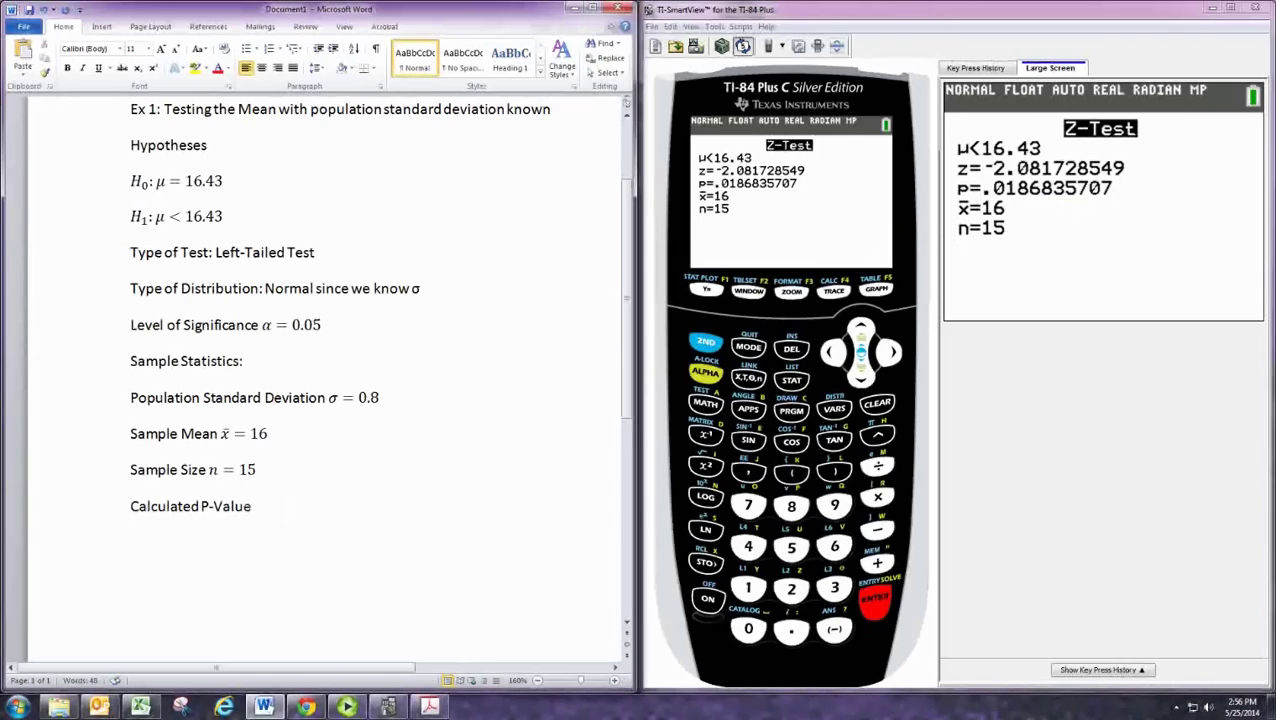
Step: Insert the equation P = 0.01868 after the Calculated P-Value label
left_click(102, 26)
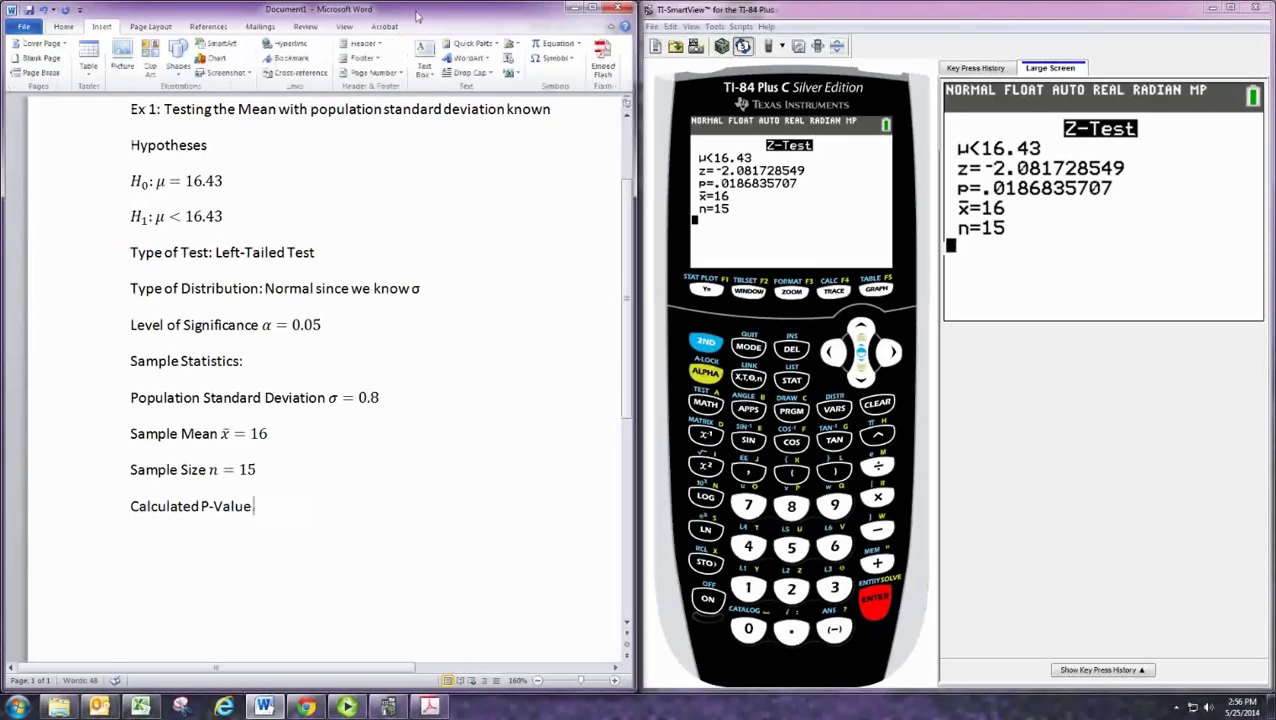
left_click(552, 44)
type("P = 0.0")
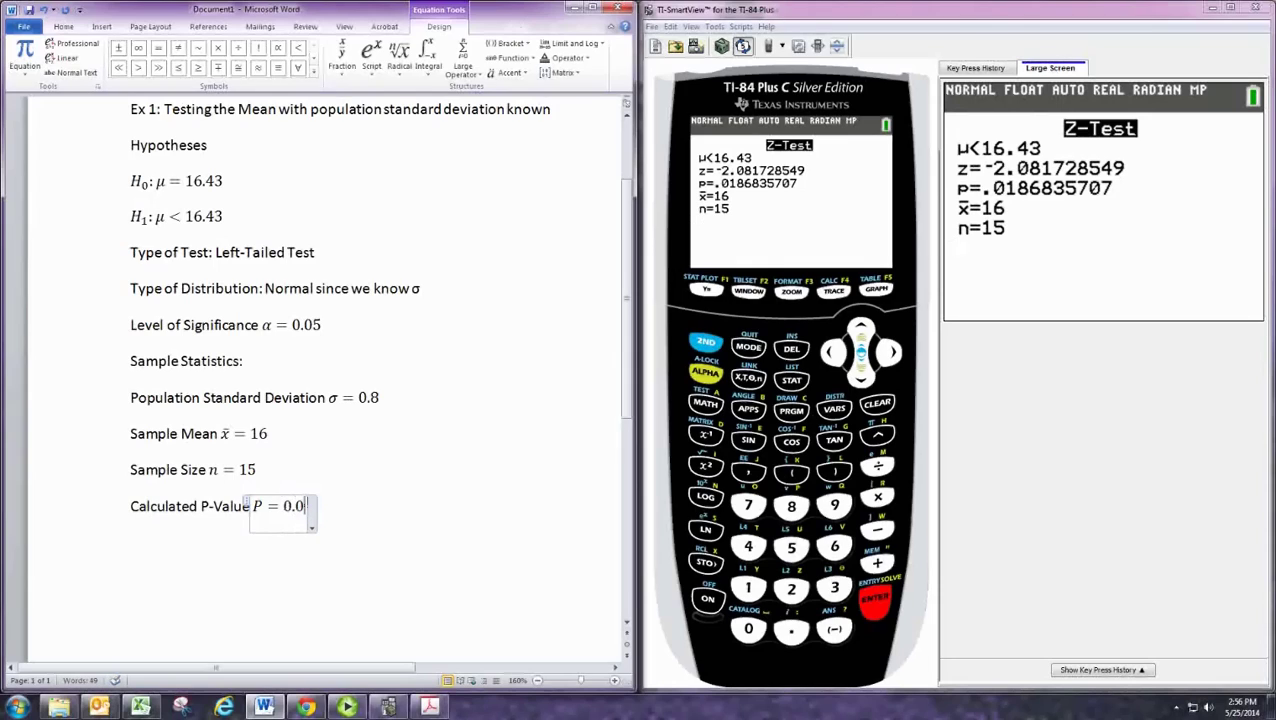
type("1868")
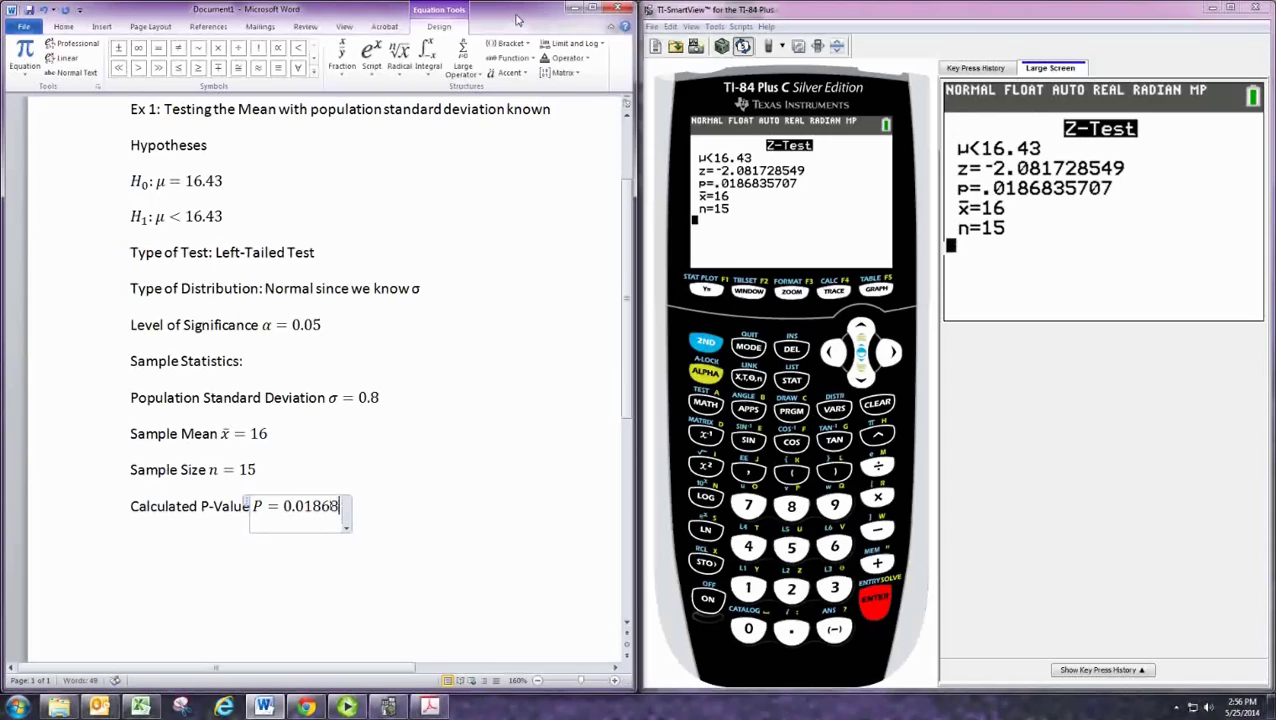
key("Right")
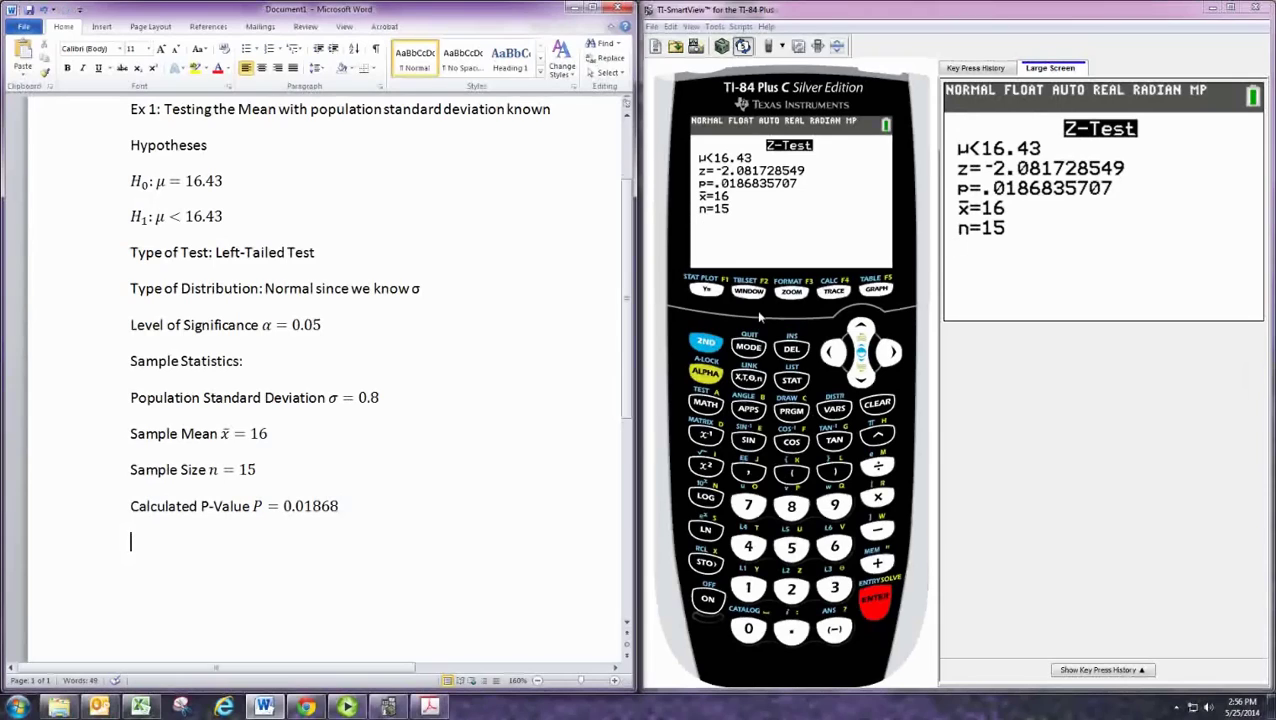
Step: Draw the Z-Test as a left-tail shaded normal curve labelled z=-2.0817, p=.0187
left_click(705, 341)
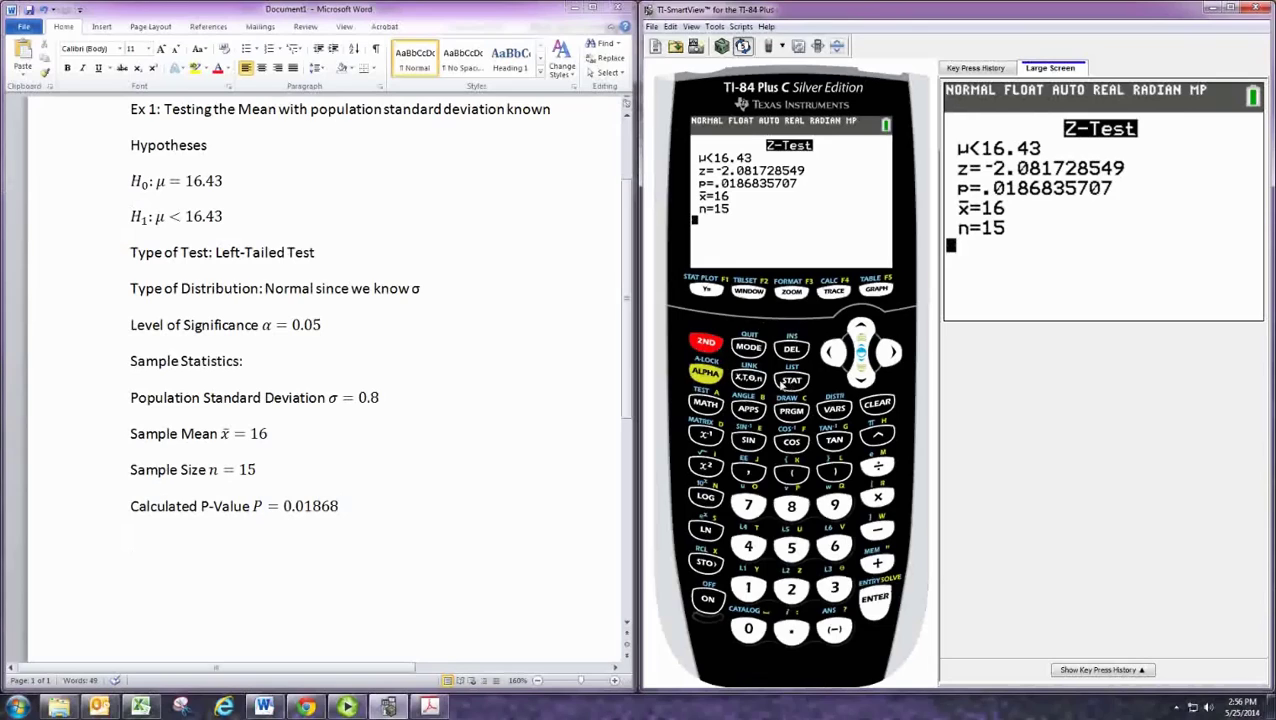
left_click(748, 347)
left_click(791, 380)
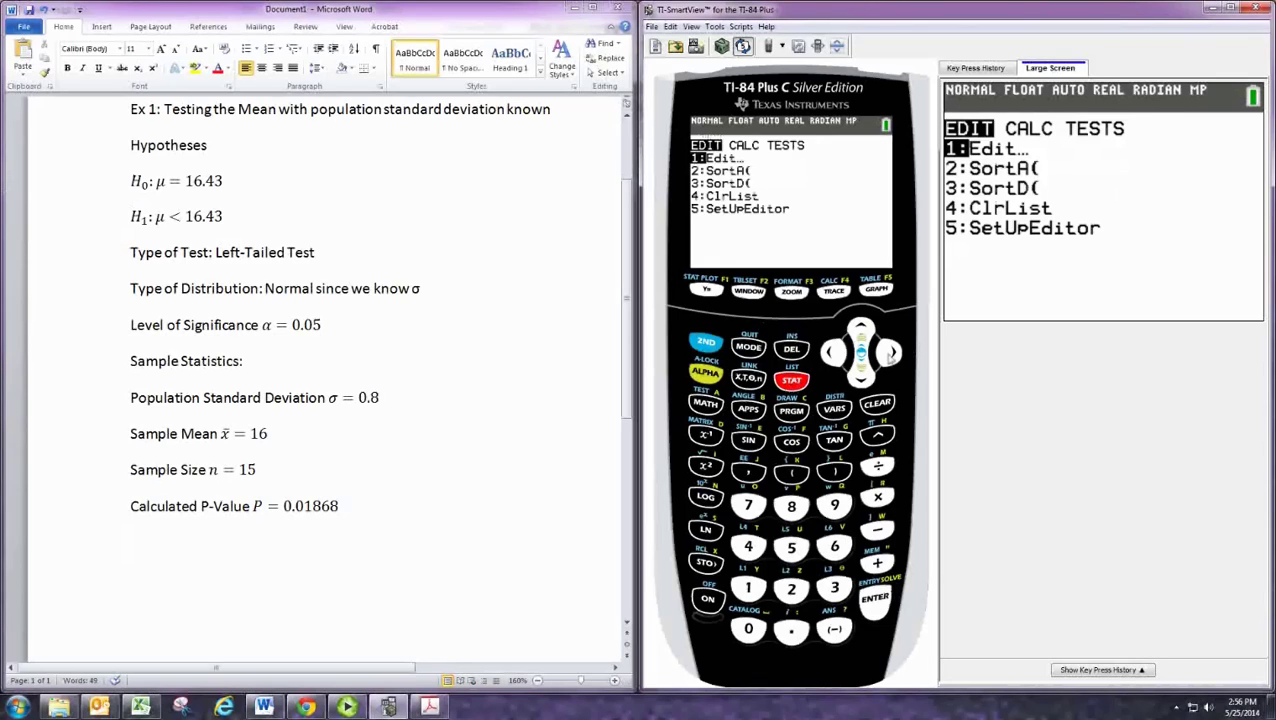
left_click(888, 353)
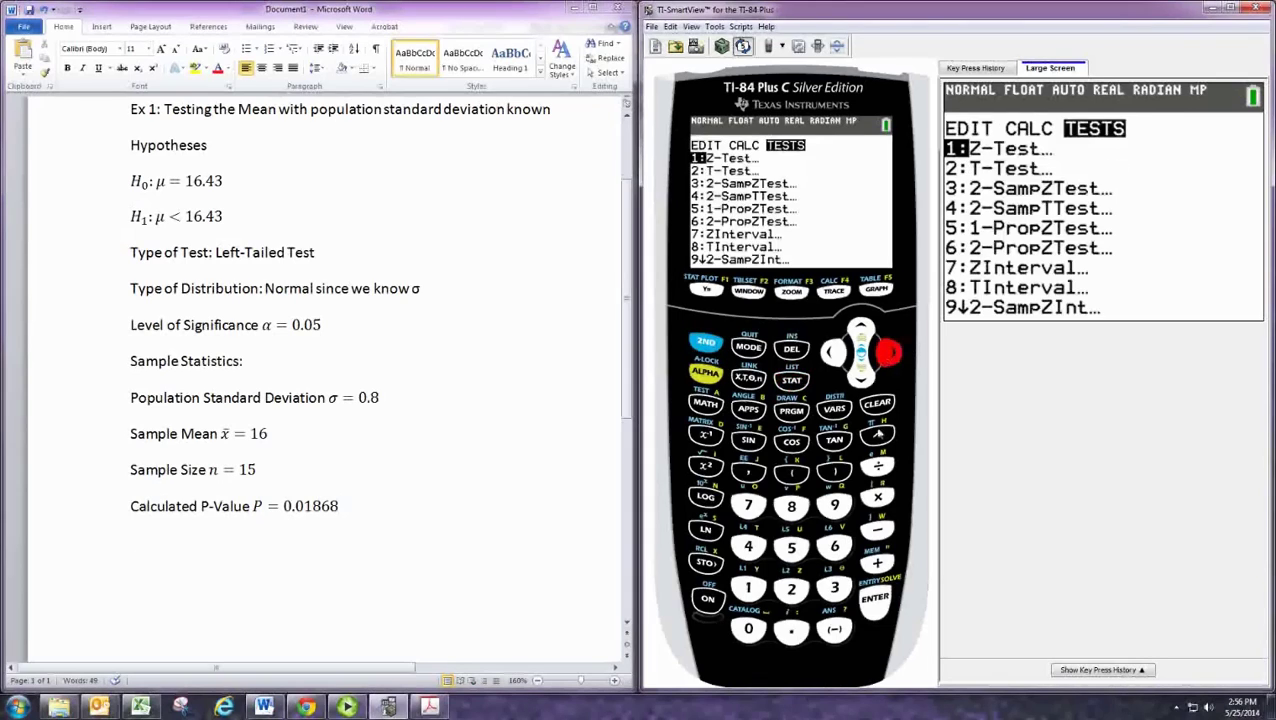
left_click(874, 598)
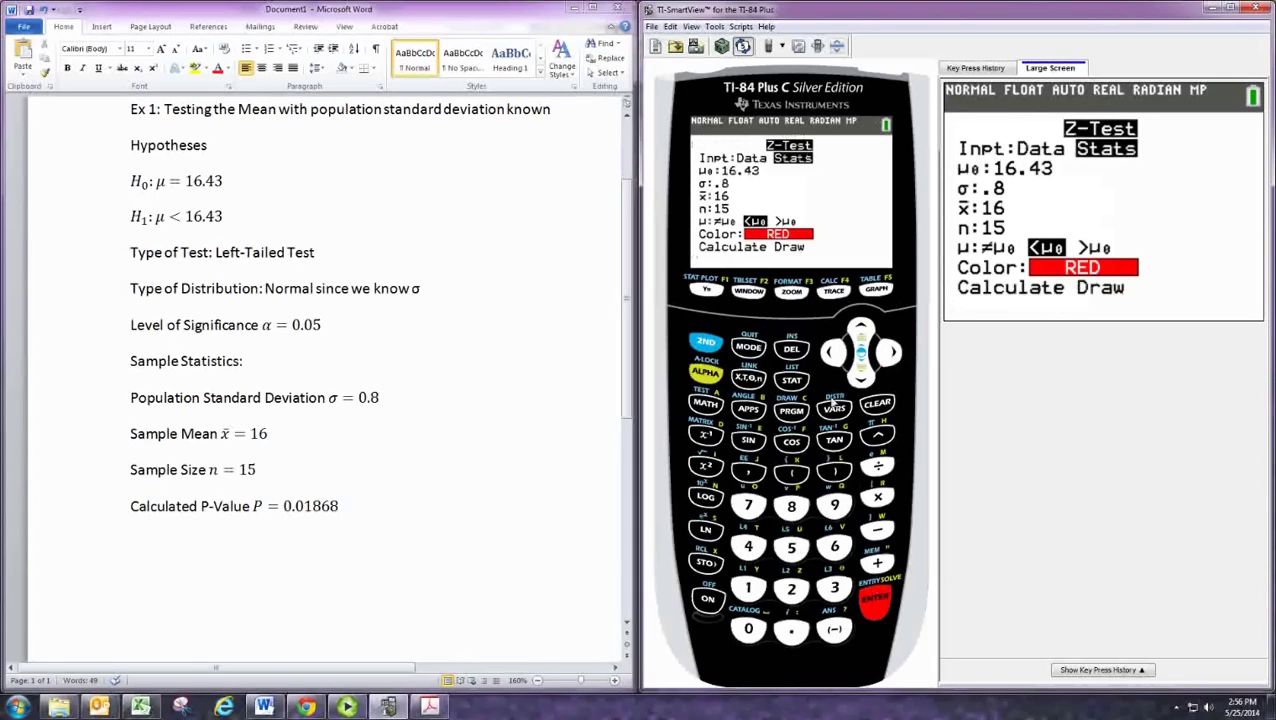
left_click(860, 378)
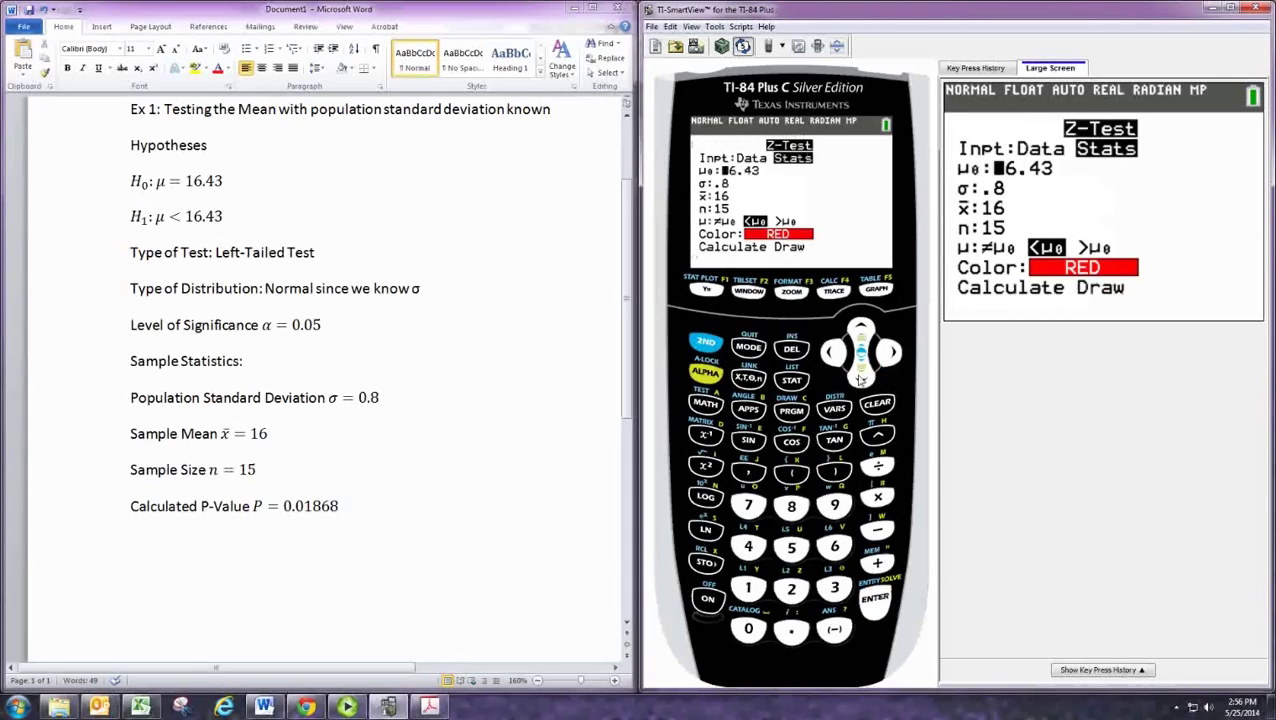
left_click(888, 353)
left_click(874, 598)
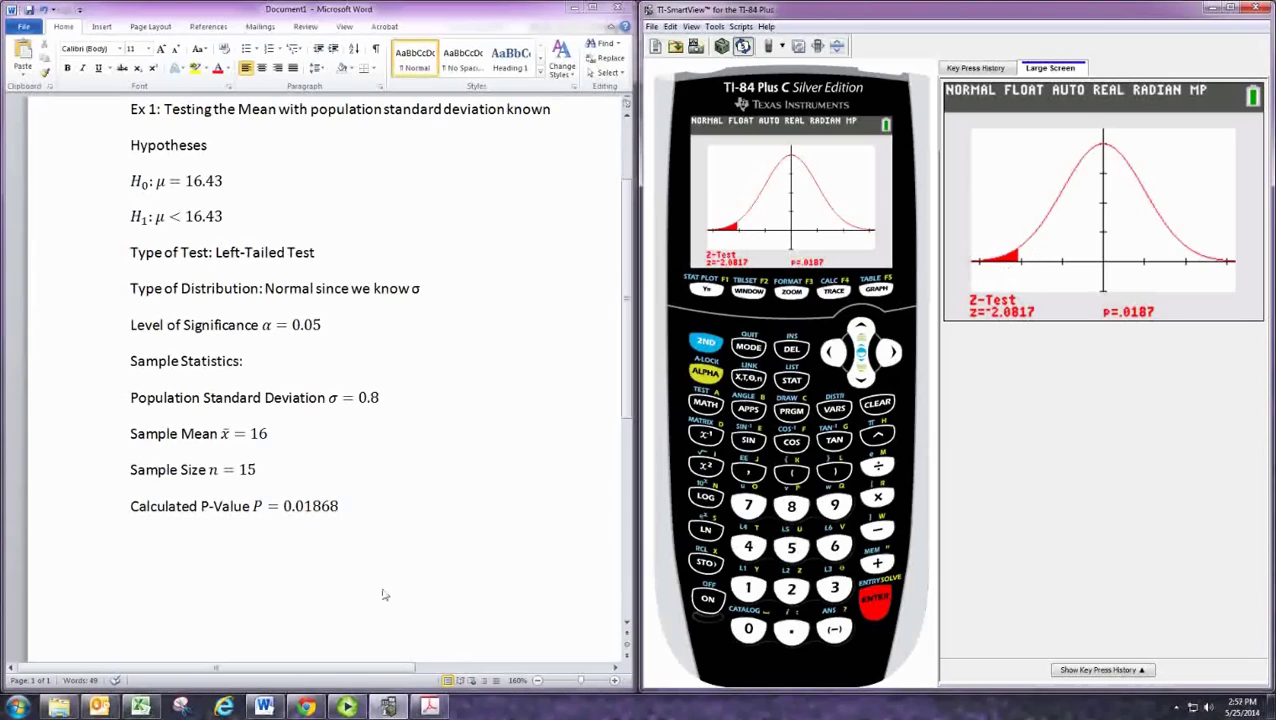
Step: Snip the shaded normal-curve graph and paste it, scaled down, below the P-value line
left_click(181, 707)
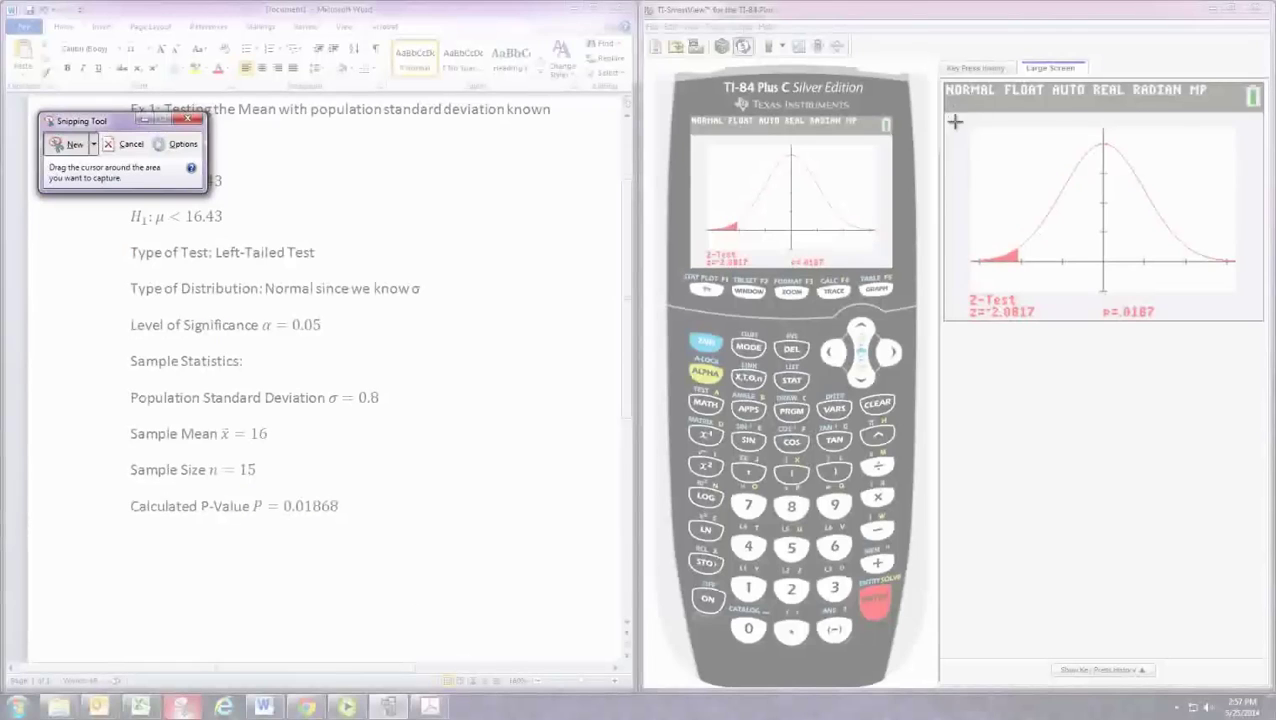
left_click_drag(944, 110, 1264, 327)
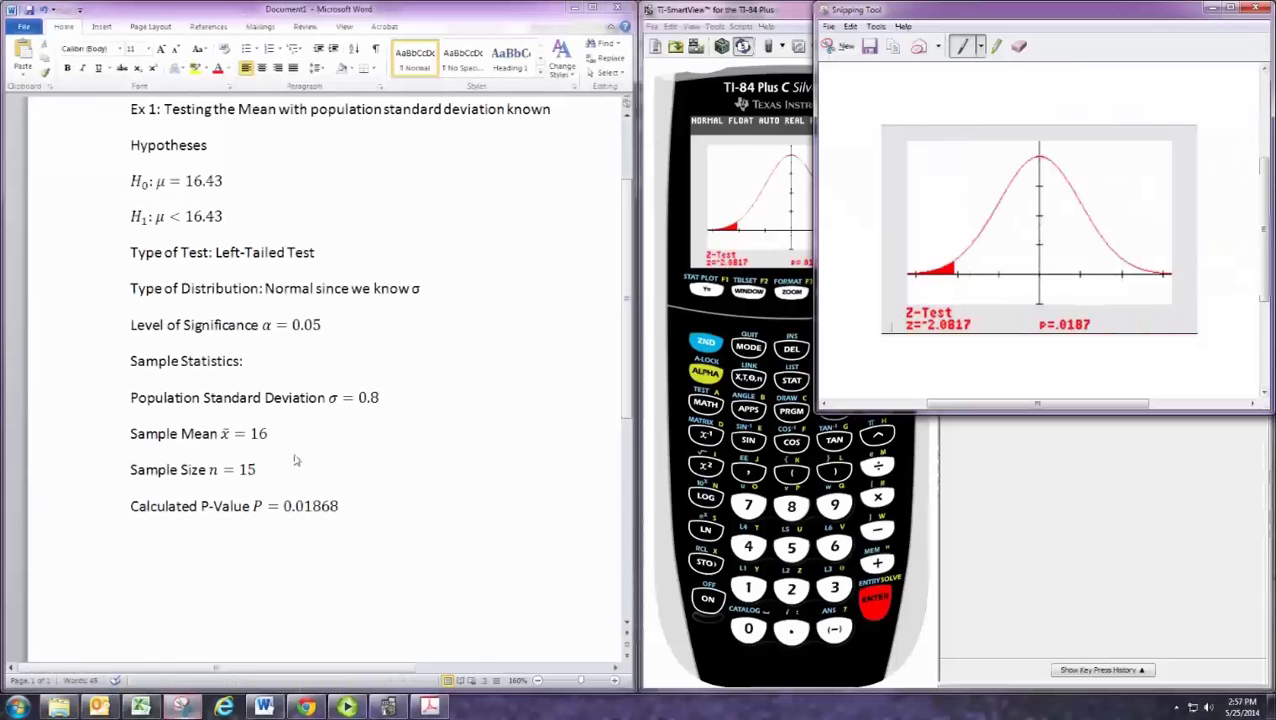
left_click(237, 566)
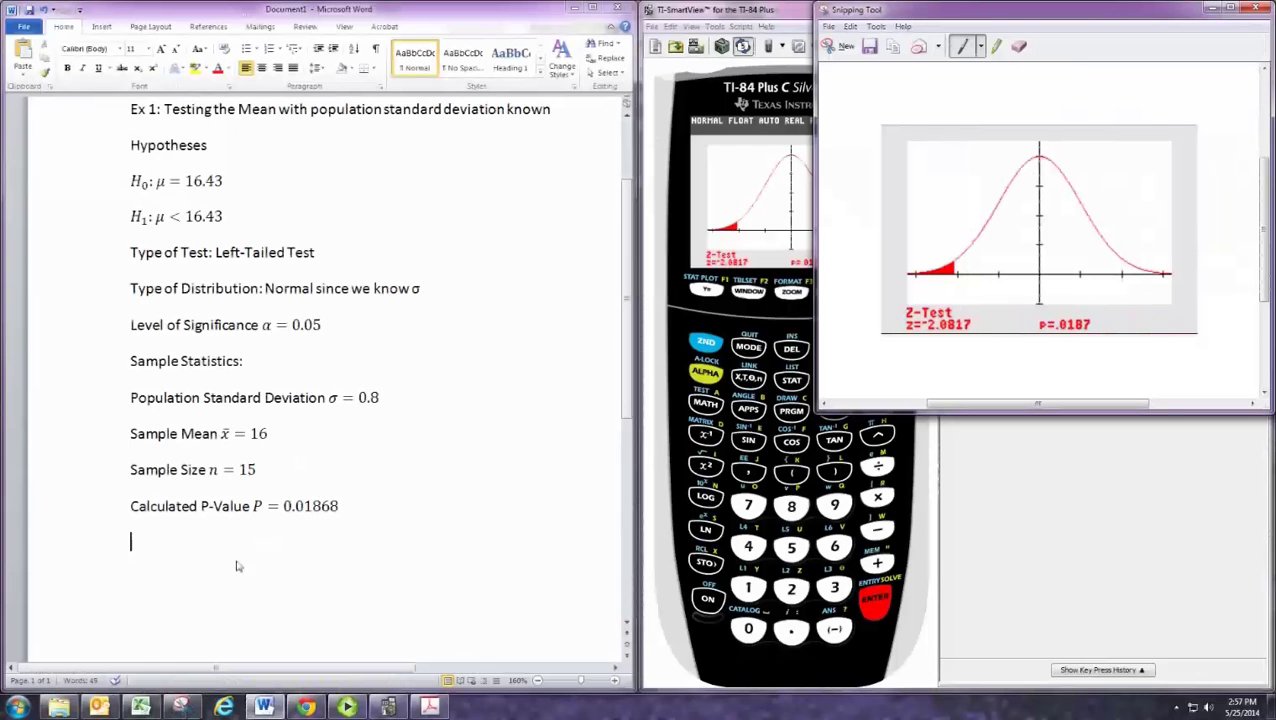
key("ctrl+v")
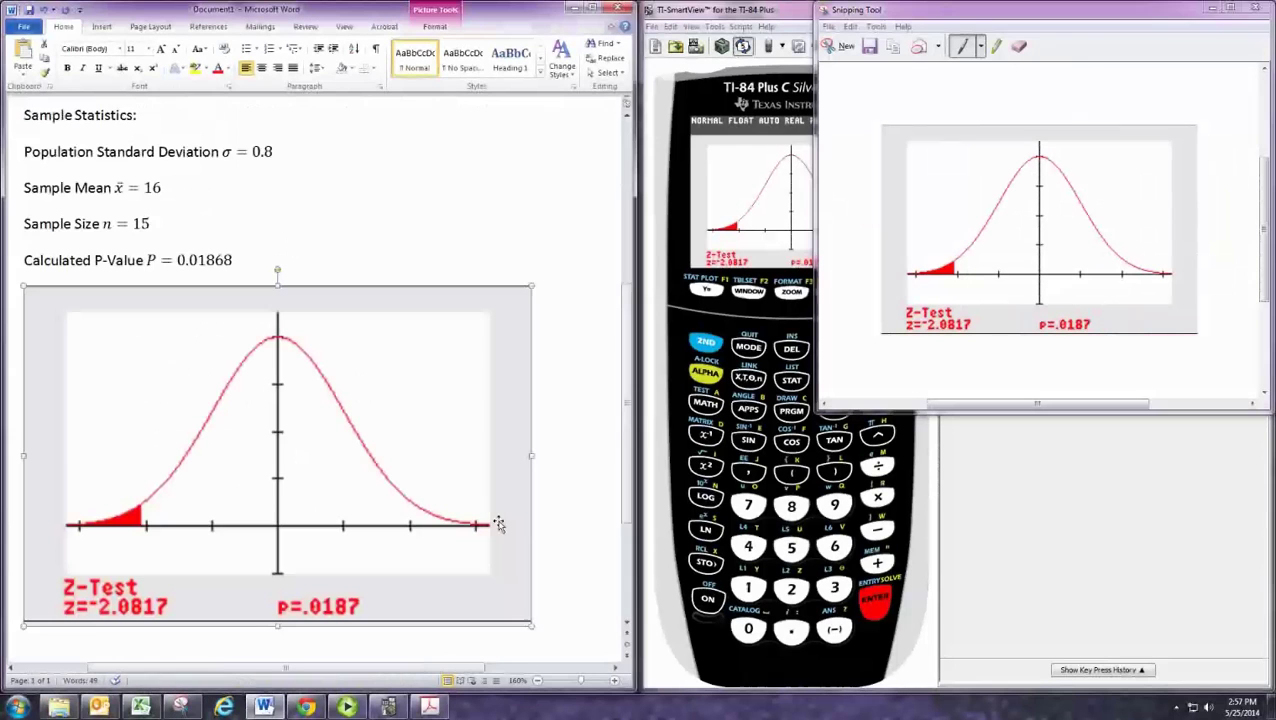
left_click_drag(531, 625, 326, 538)
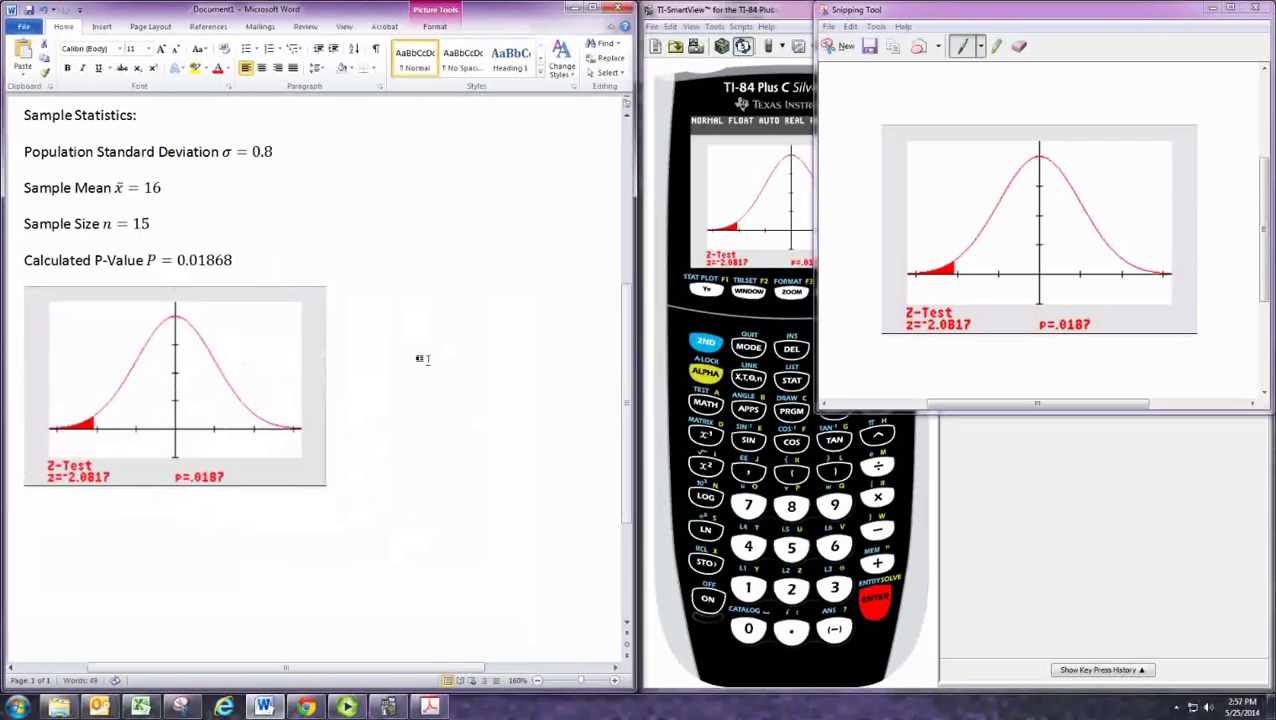
left_click(1212, 8)
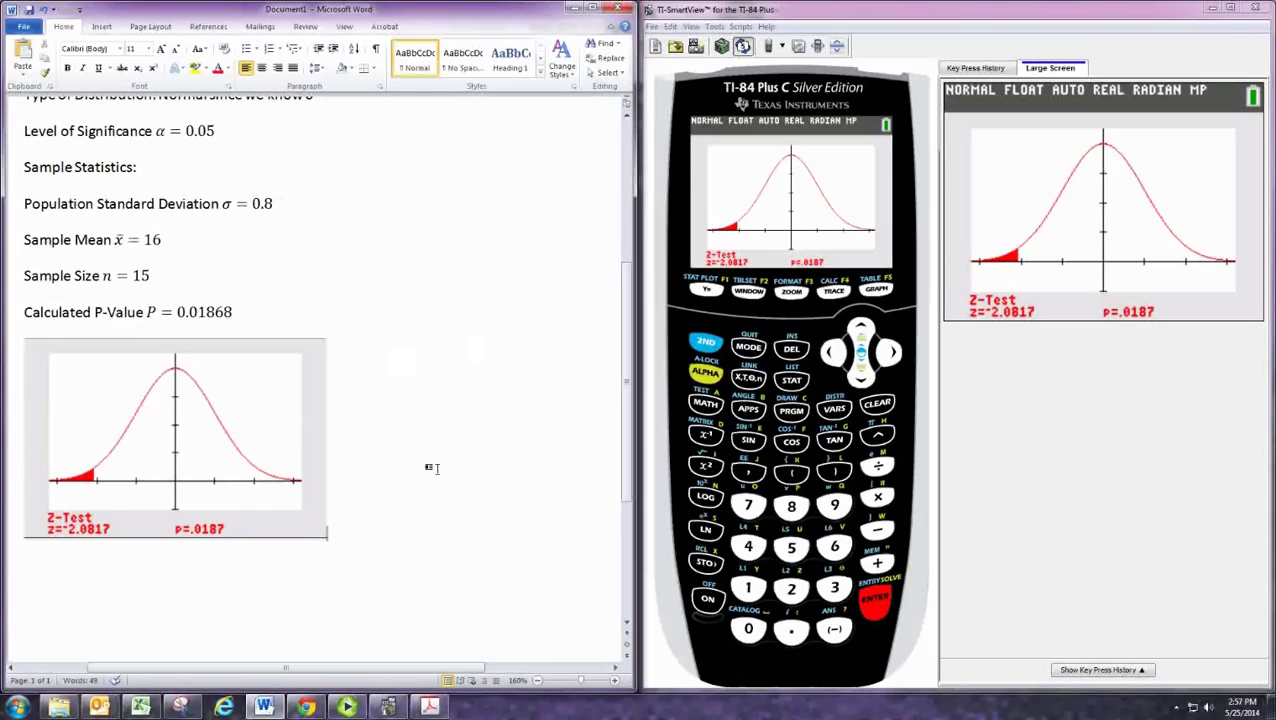
left_click_drag(413, 670, 317, 665)
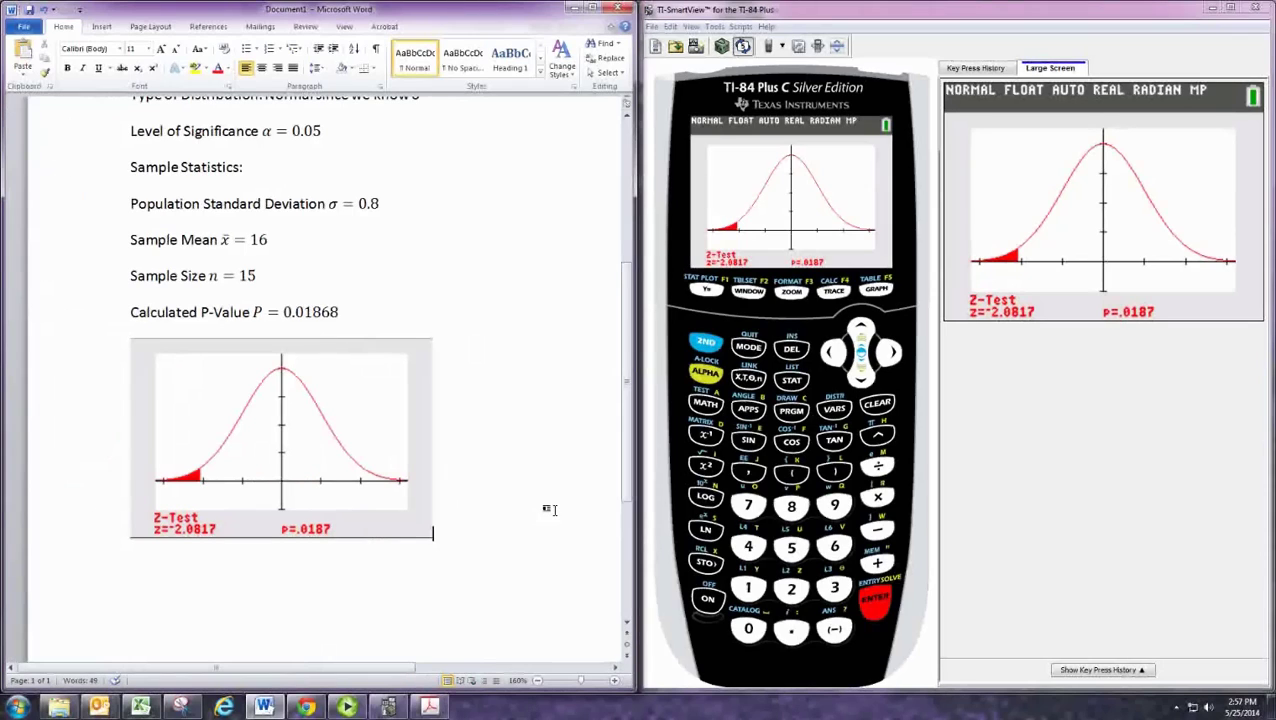
Step: Type 'Decision: We reject the null hypothesis since' on a new line below the graph
key("Return")
type("Decision: We")
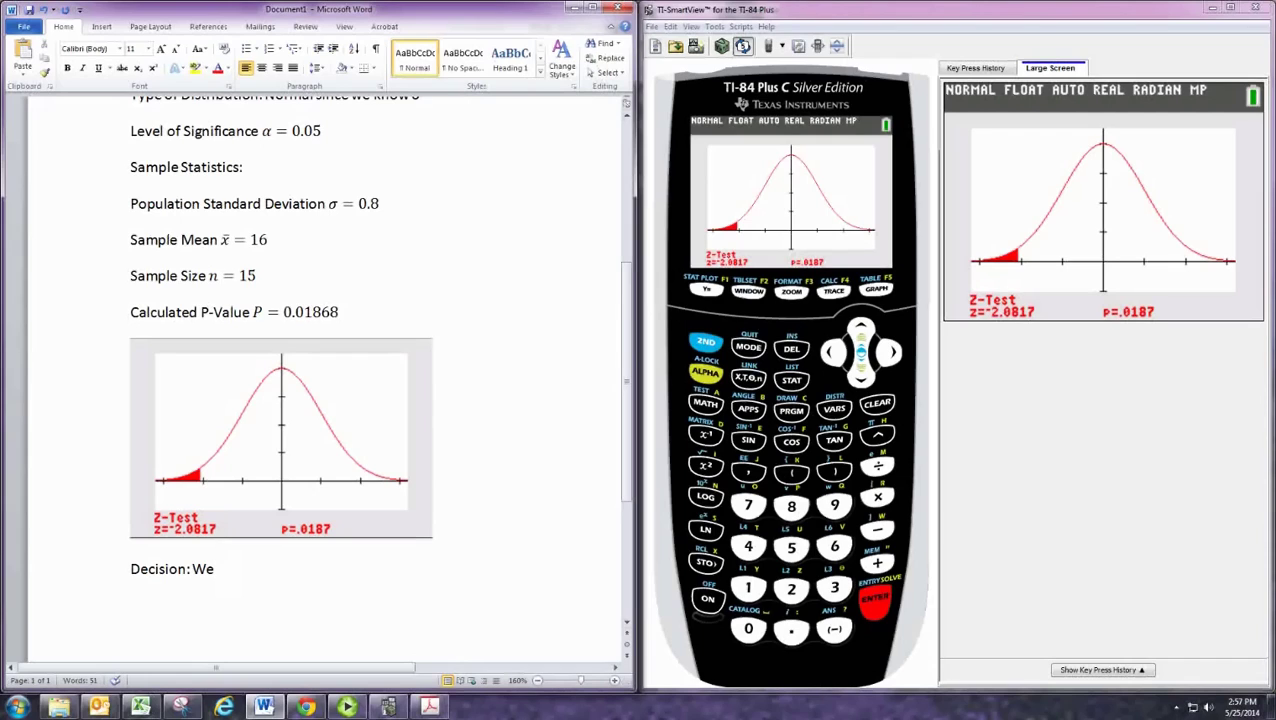
type("reject the nul")
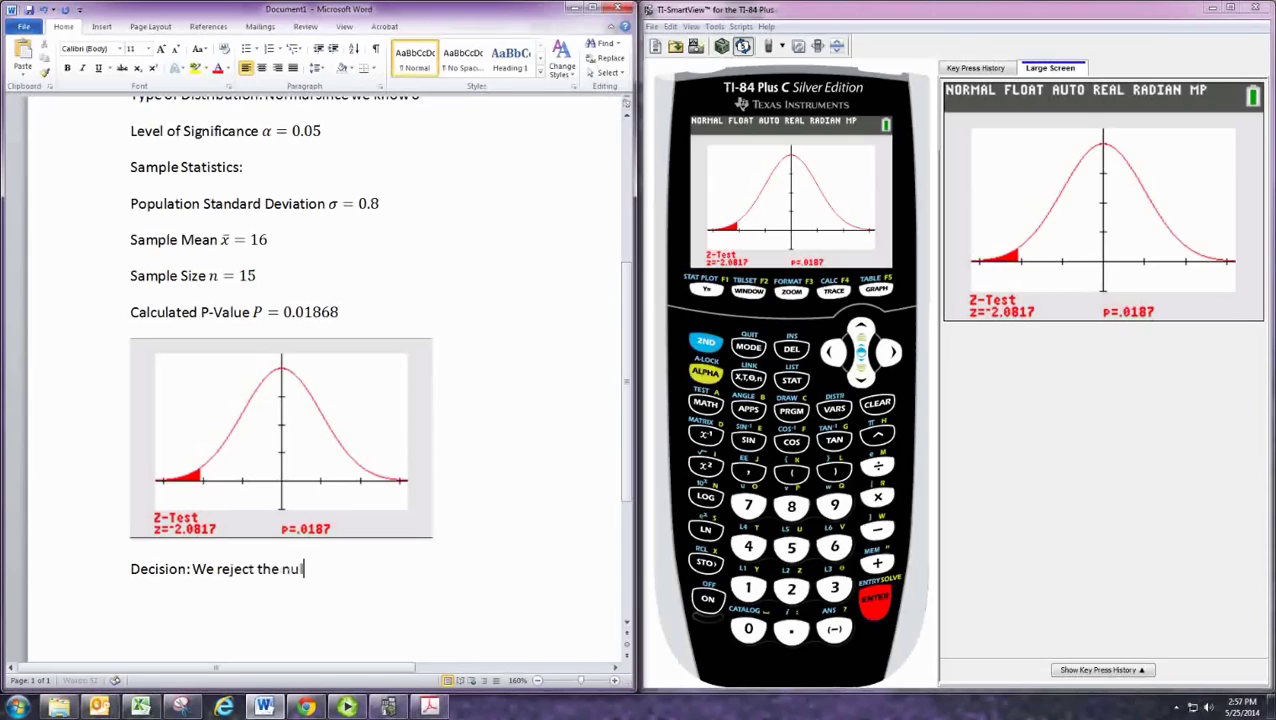
type("l hypothesis since")
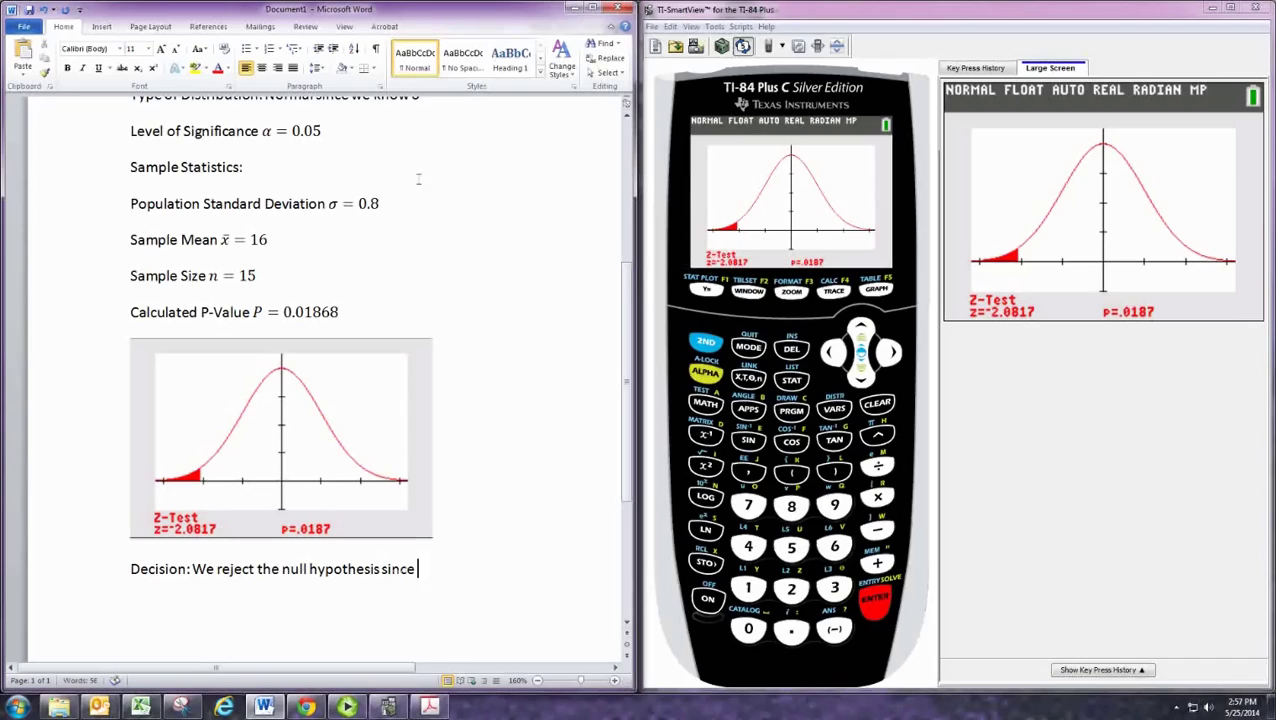
Step: Add the equation P < α after 'since', then begin a 'Conclusion:' line
left_click(102, 26)
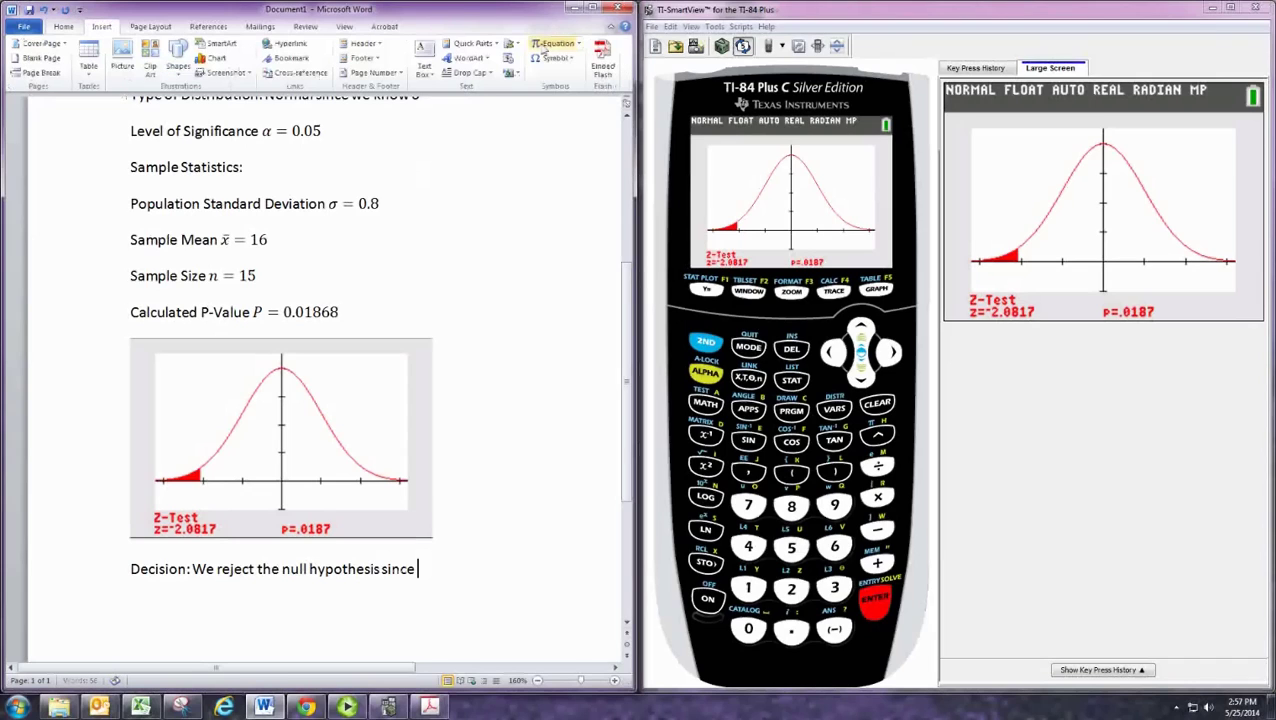
left_click(548, 45)
type("P ")
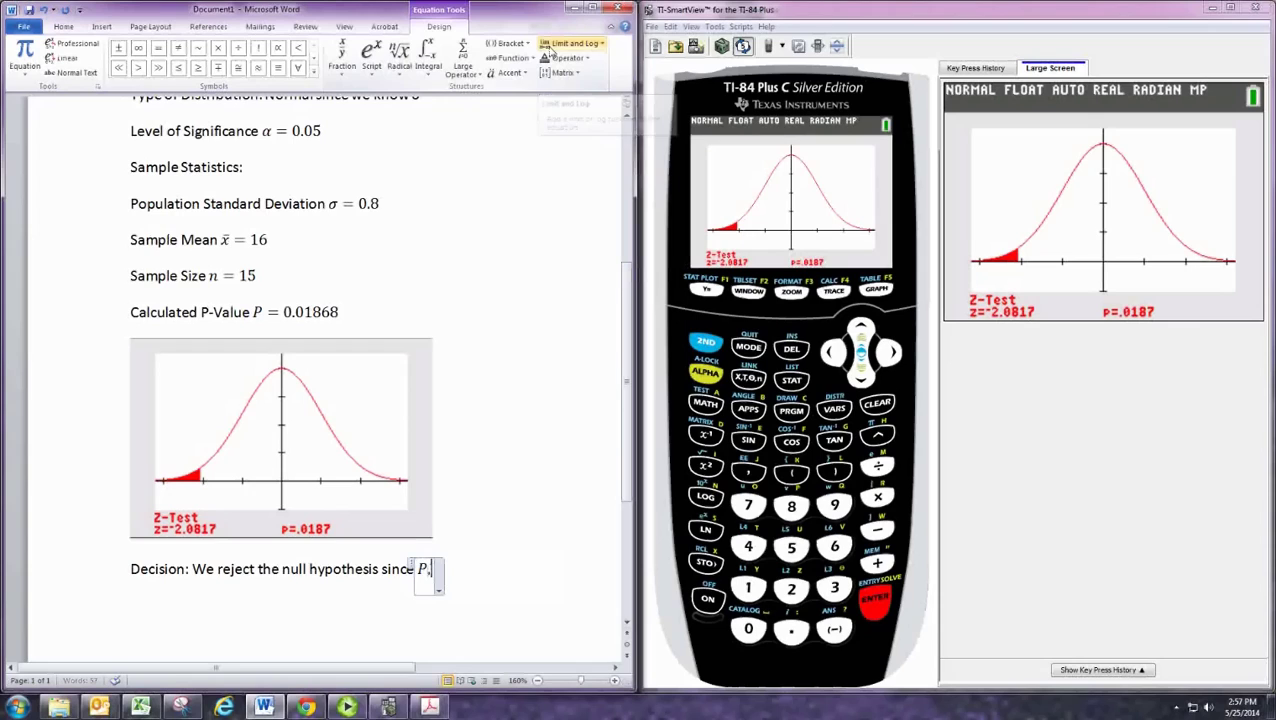
type("<")
left_click(308, 68)
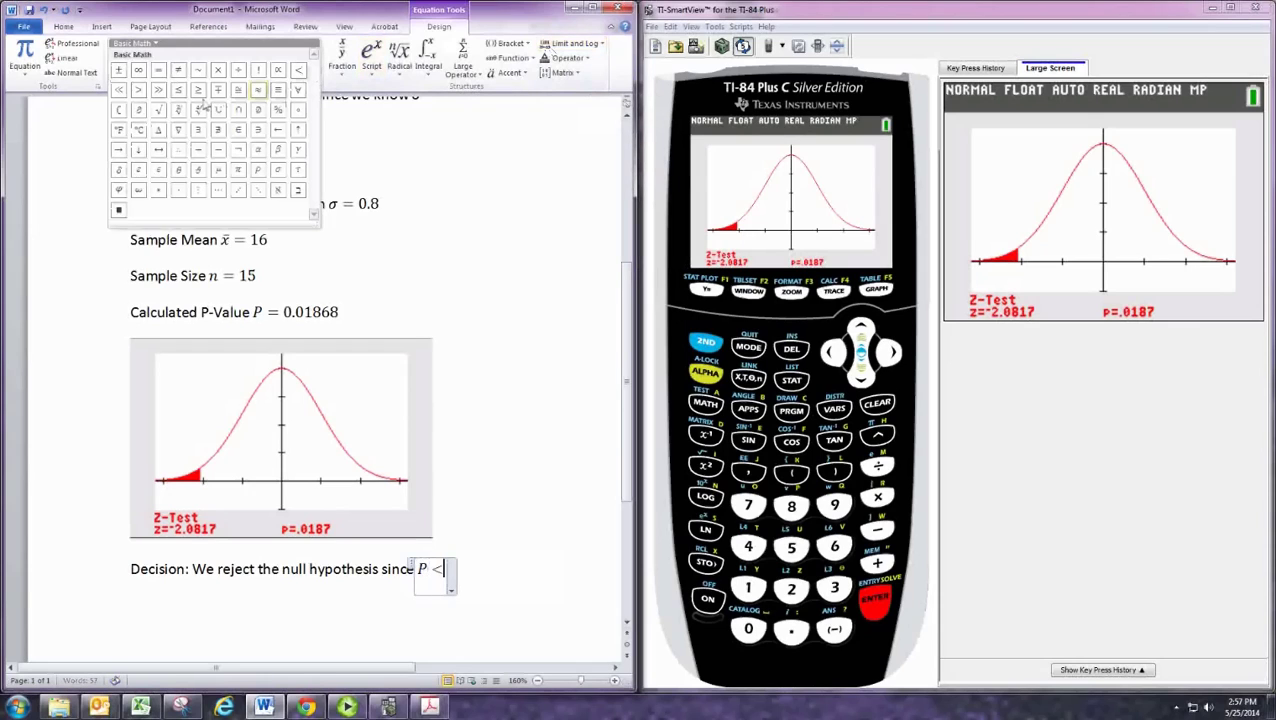
left_click(258, 149)
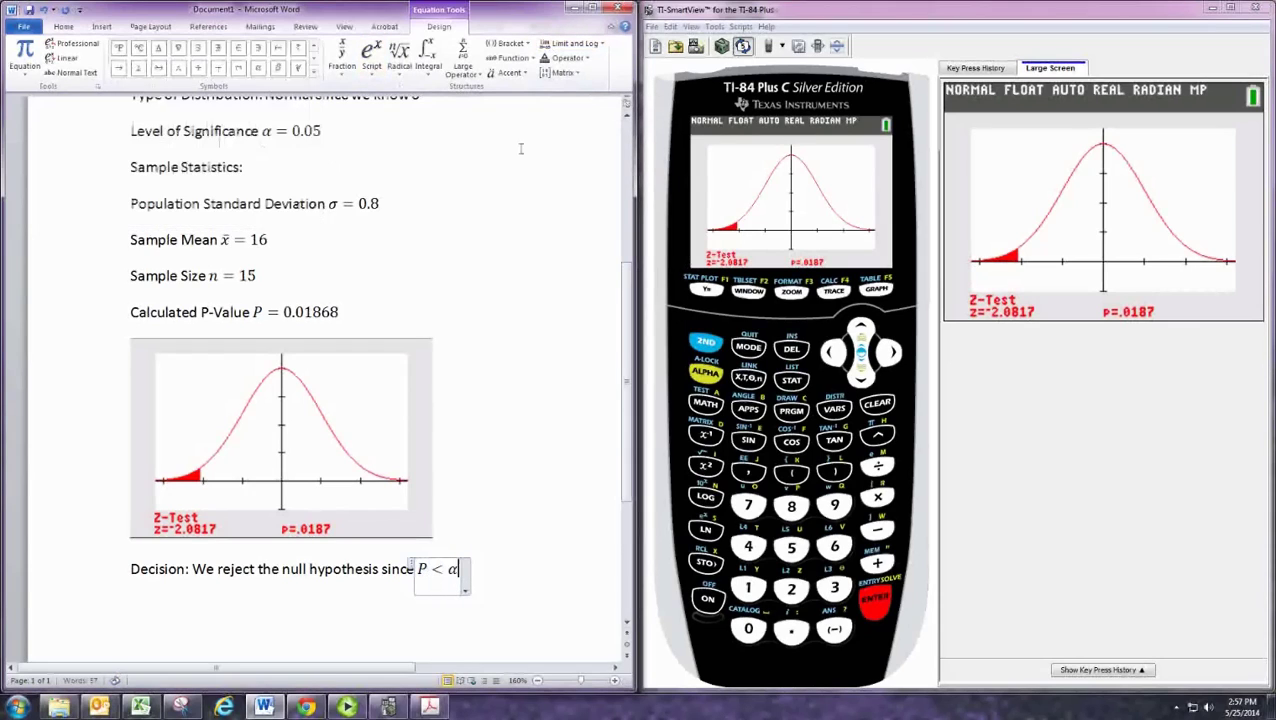
key("Right")
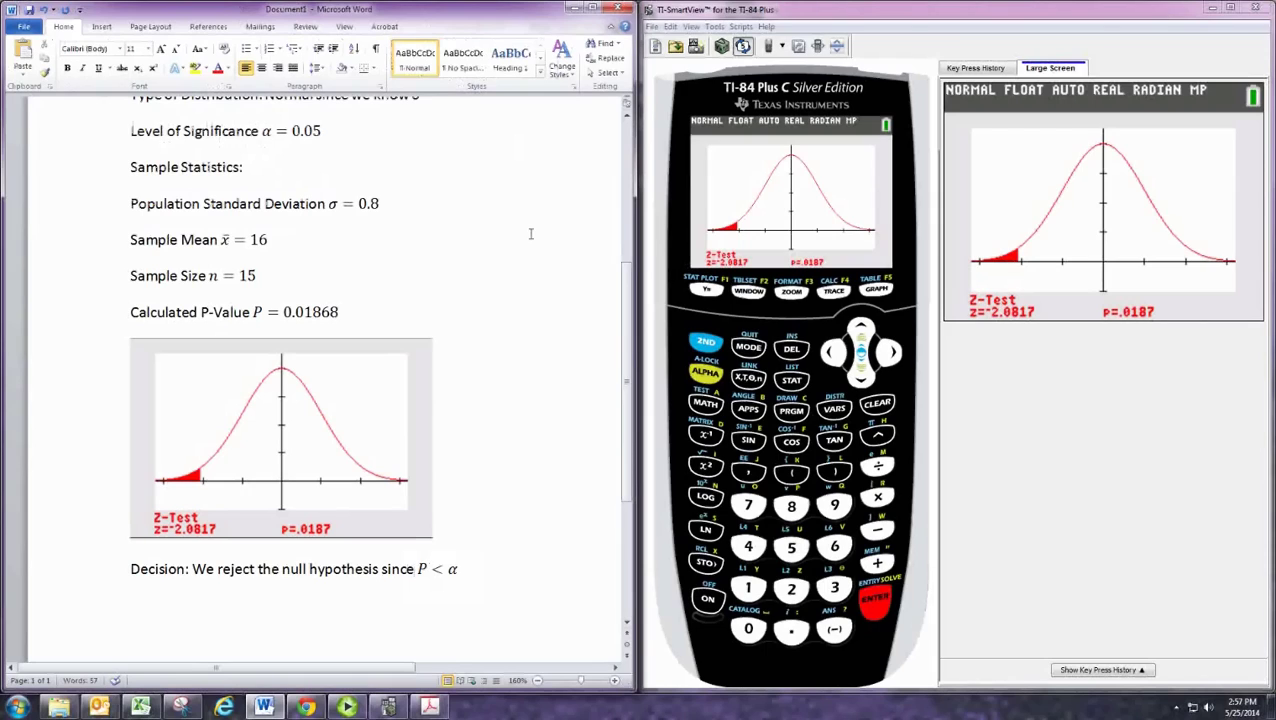
key("Return")
type("Conclusion:")
Step: Write the conclusion: sample data supports the claim the swimmer swims faster with the new goggles
type("The sa")
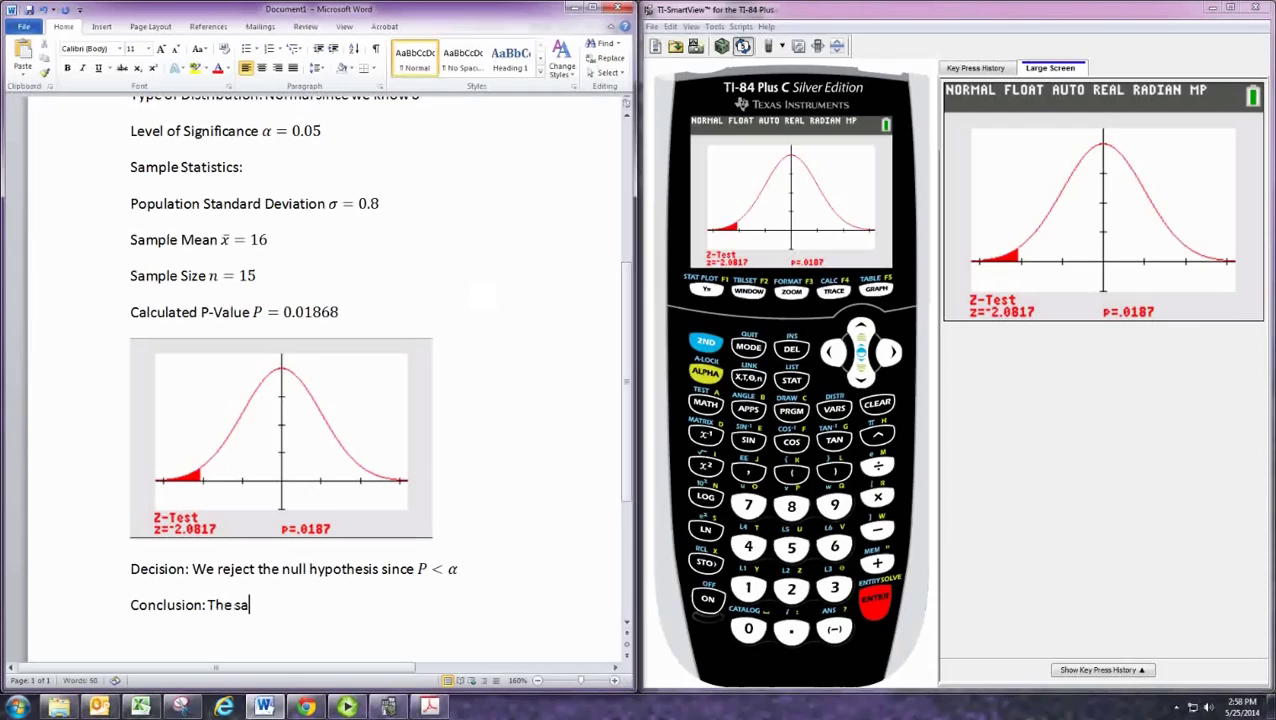
type("mple data suppor")
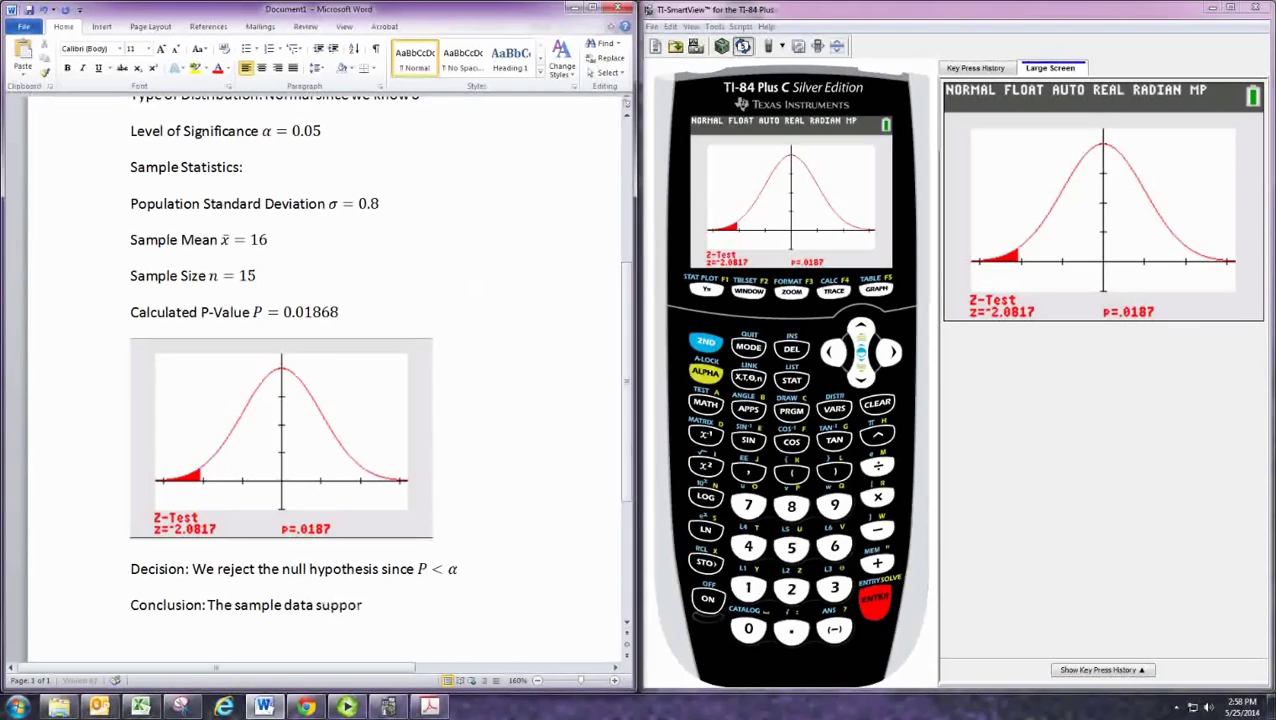
type("ts the claim the")
scroll(489, 290, "up", 1)
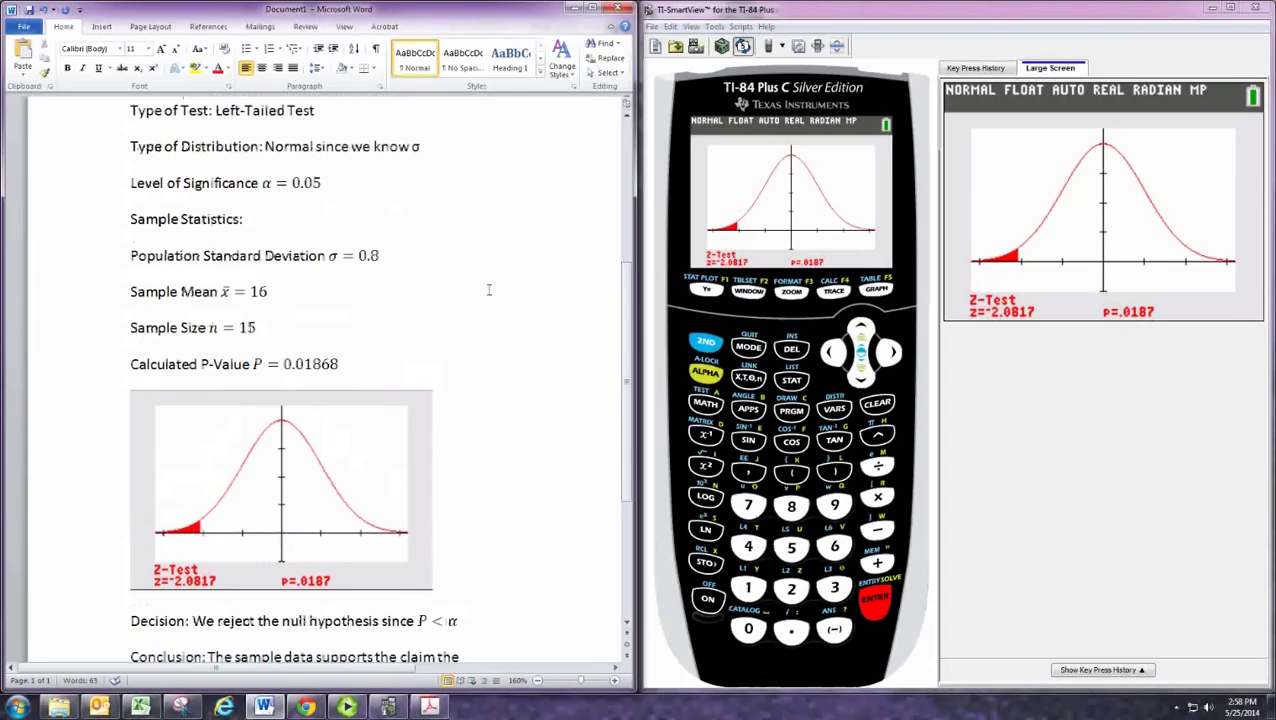
scroll(489, 290, "up", 3)
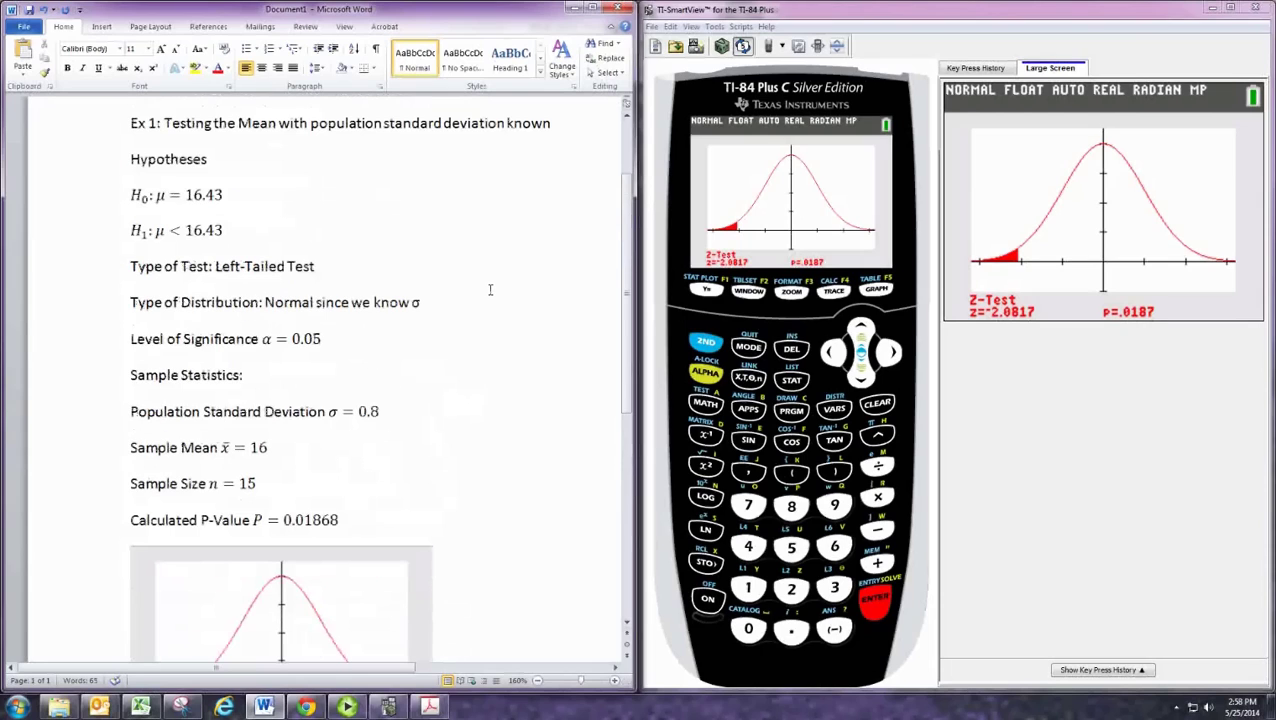
key("alt+Tab")
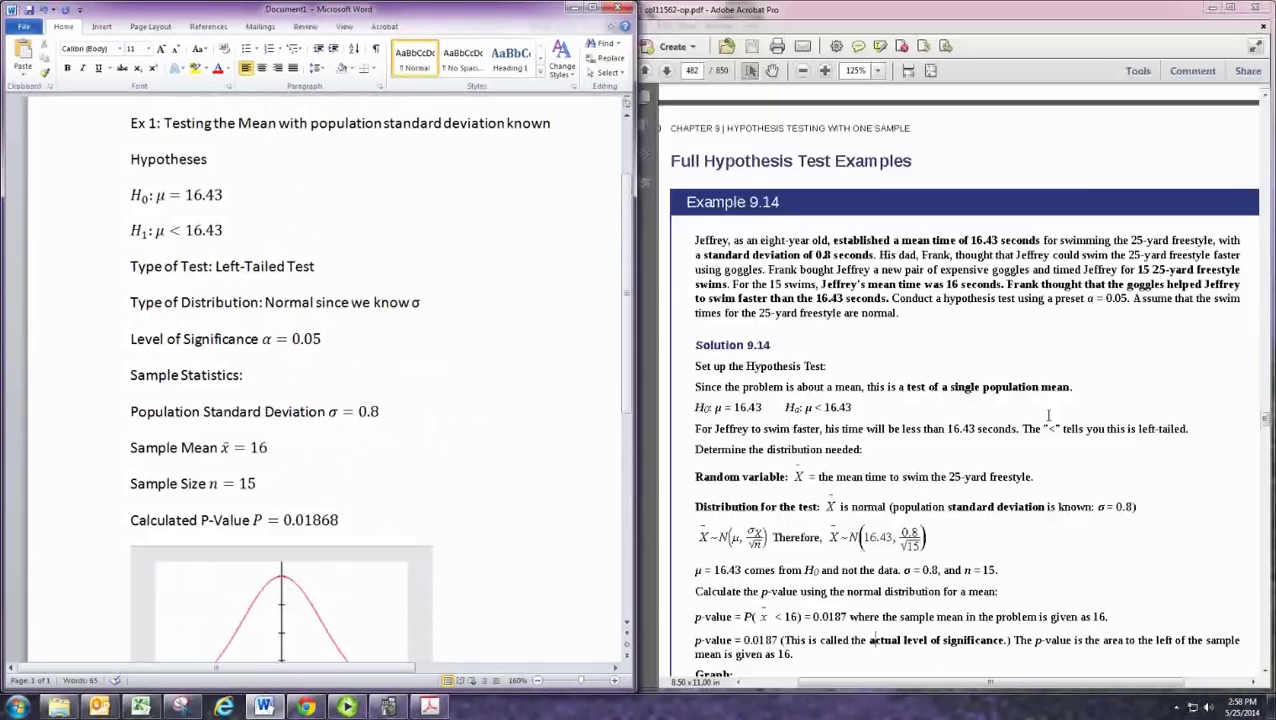
scroll(522, 474, "down", 3)
scroll(534, 475, "down", 3)
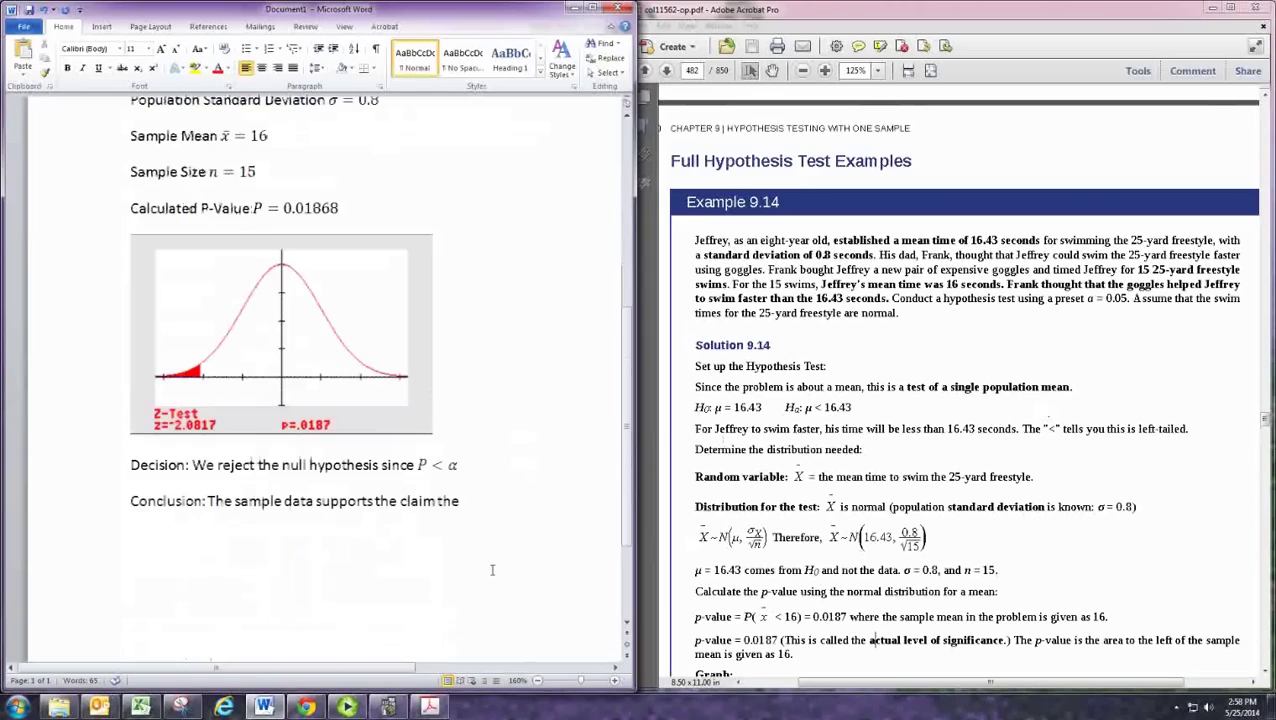
key("BackSpace")
key("BackSpace")
type("at Jeffrey's")
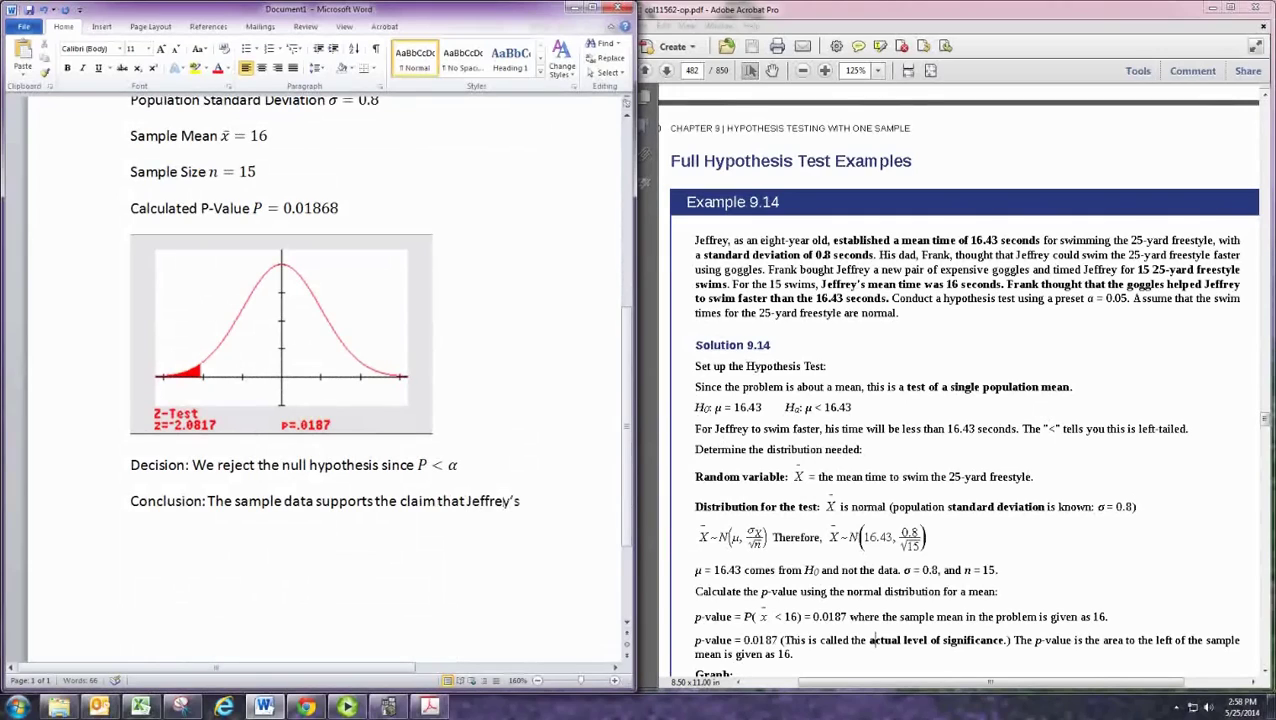
type(" mean time is")
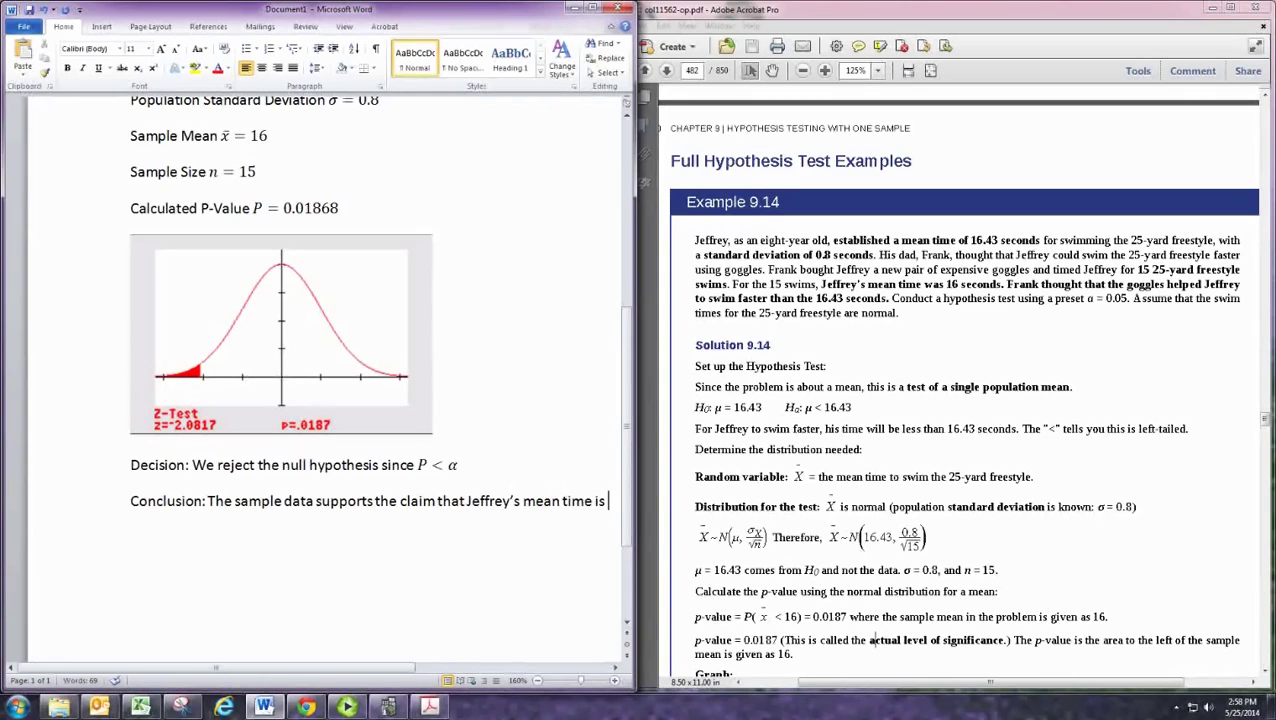
key("BackSpace")
key("BackSpace")
key("BackSpace")
key("BackSpace")
key("BackSpace")
key("BackSpace")
key("BackSpace")
key("BackSpace")
key("BackSpace")
key("BackSpace")
key("BackSpace")
key("BackSpace")
key("BackSpace")
key("BackSpace")
key("BackSpace")
key("BackSpace")
type("swims f")
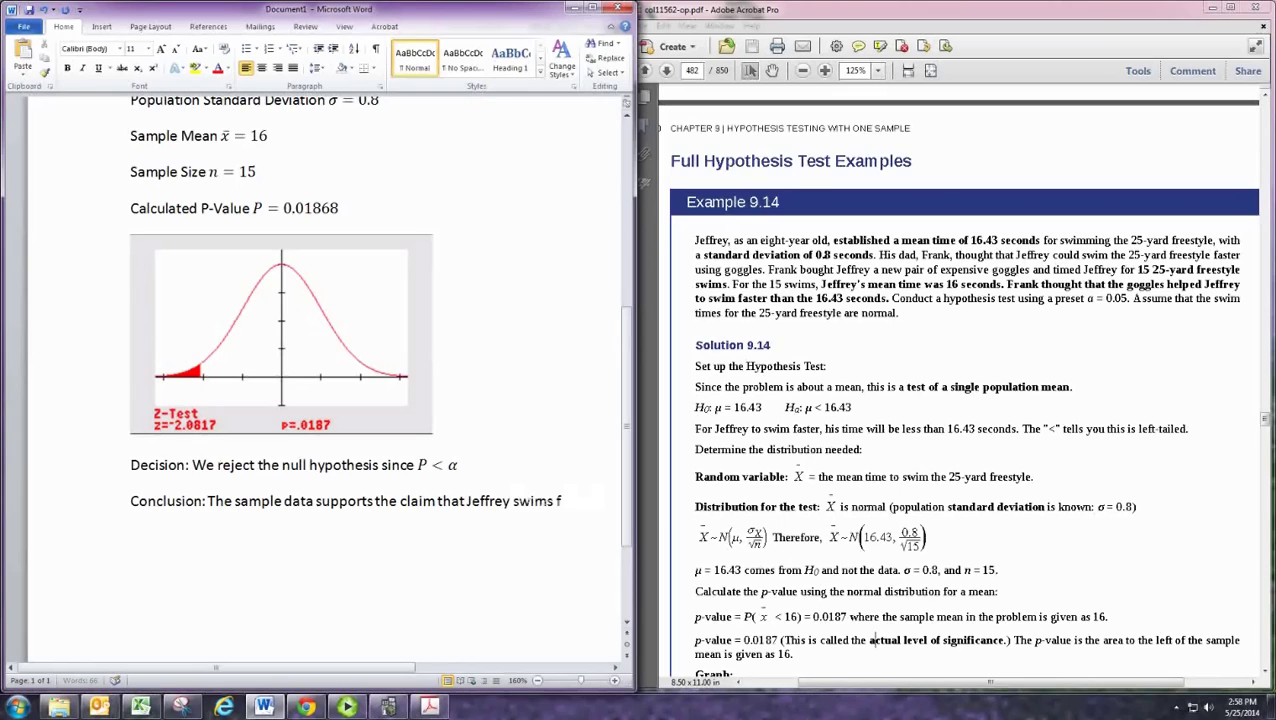
type("aster with the new")
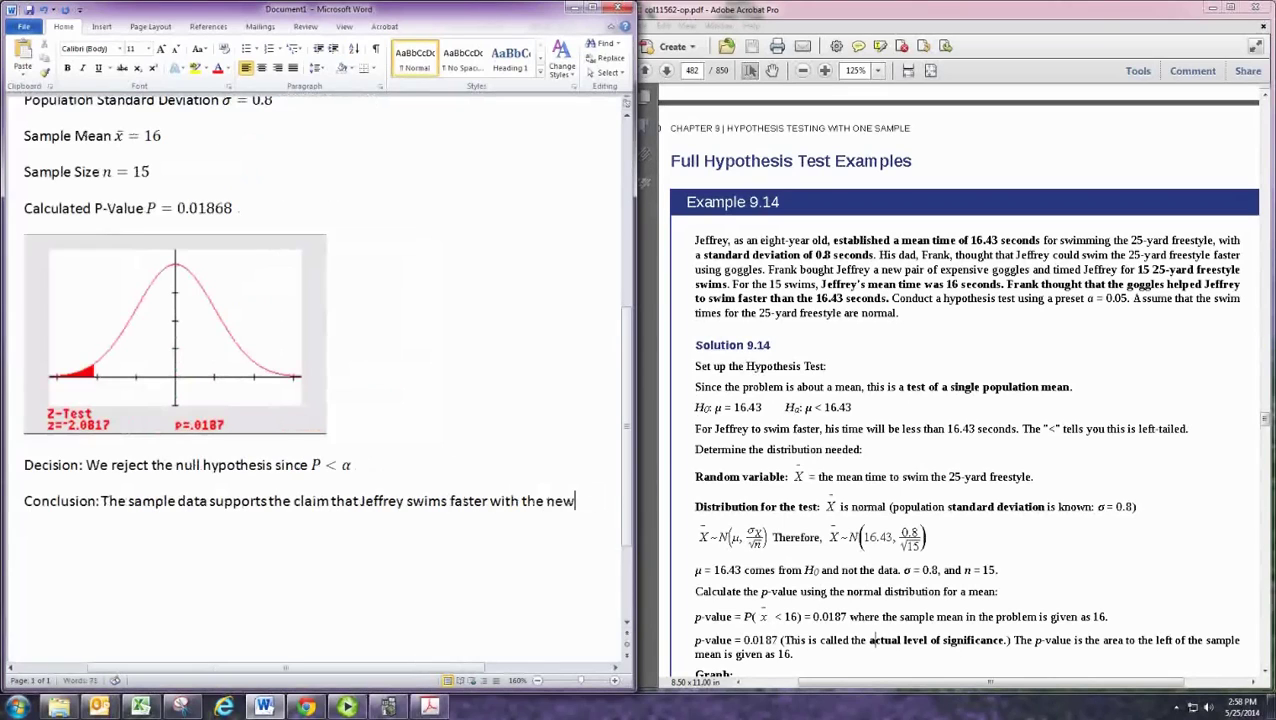
type(" pair of")
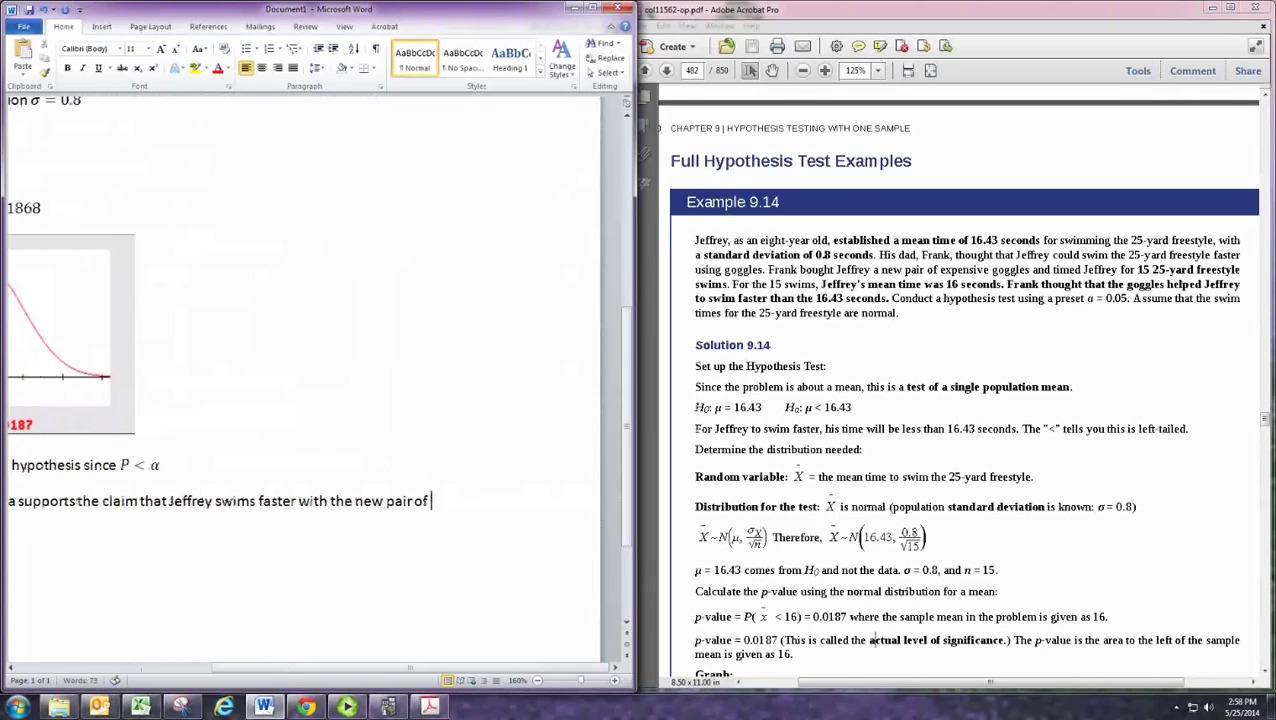
type(" goggles.")
left_click(592, 7)
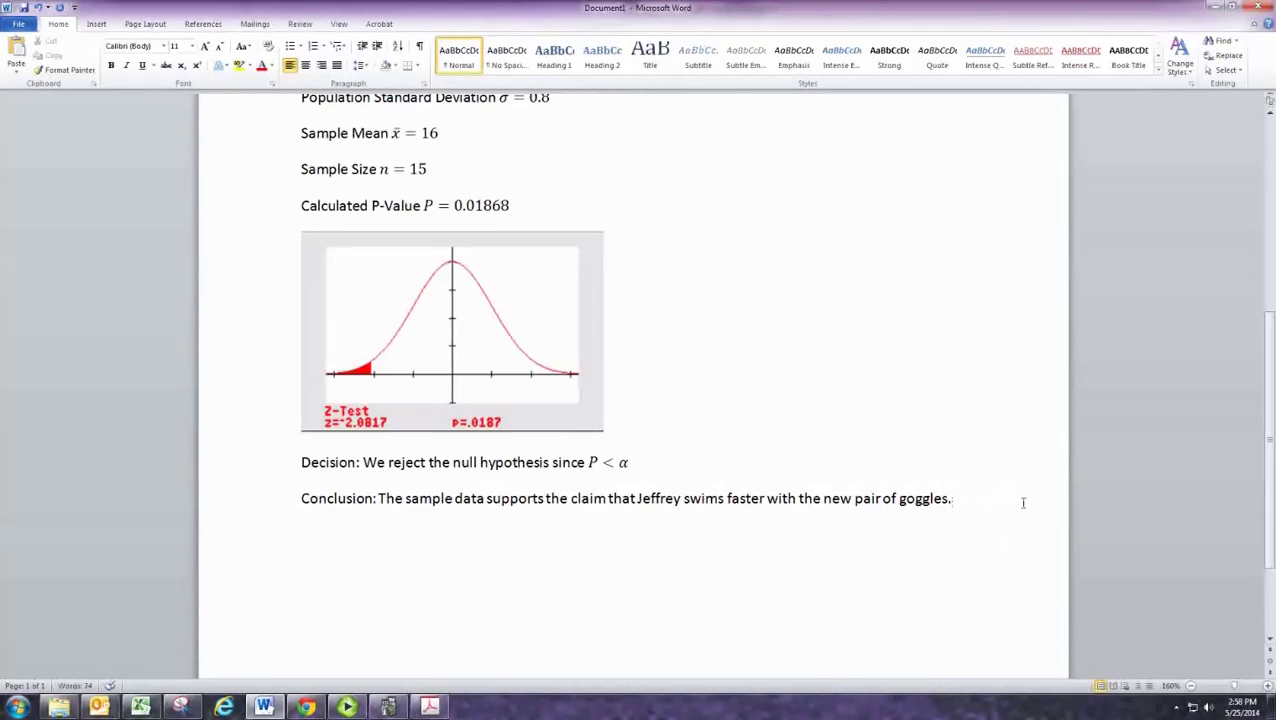
double_click(997, 14)
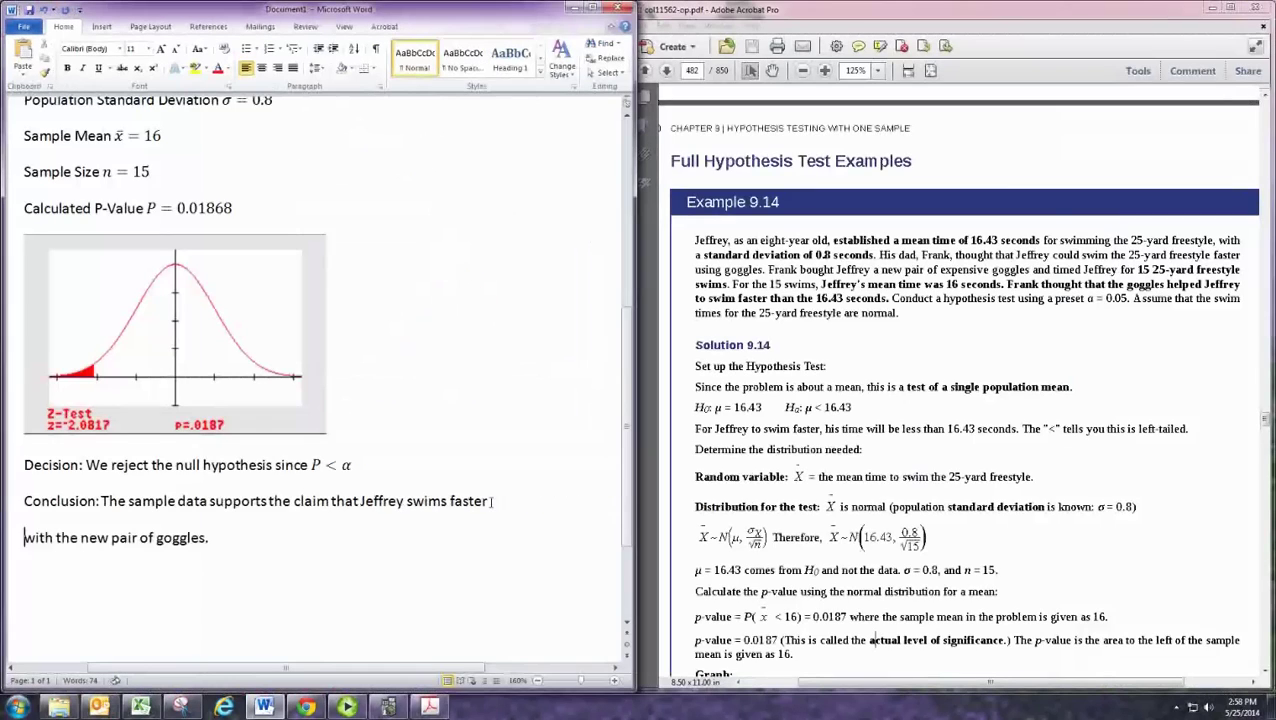
Step: Scroll through the finished report to check it, then bring TI-SmartView back to the front
left_click(337, 597)
scroll(323, 587, "up", 8)
scroll(323, 587, "down", 8)
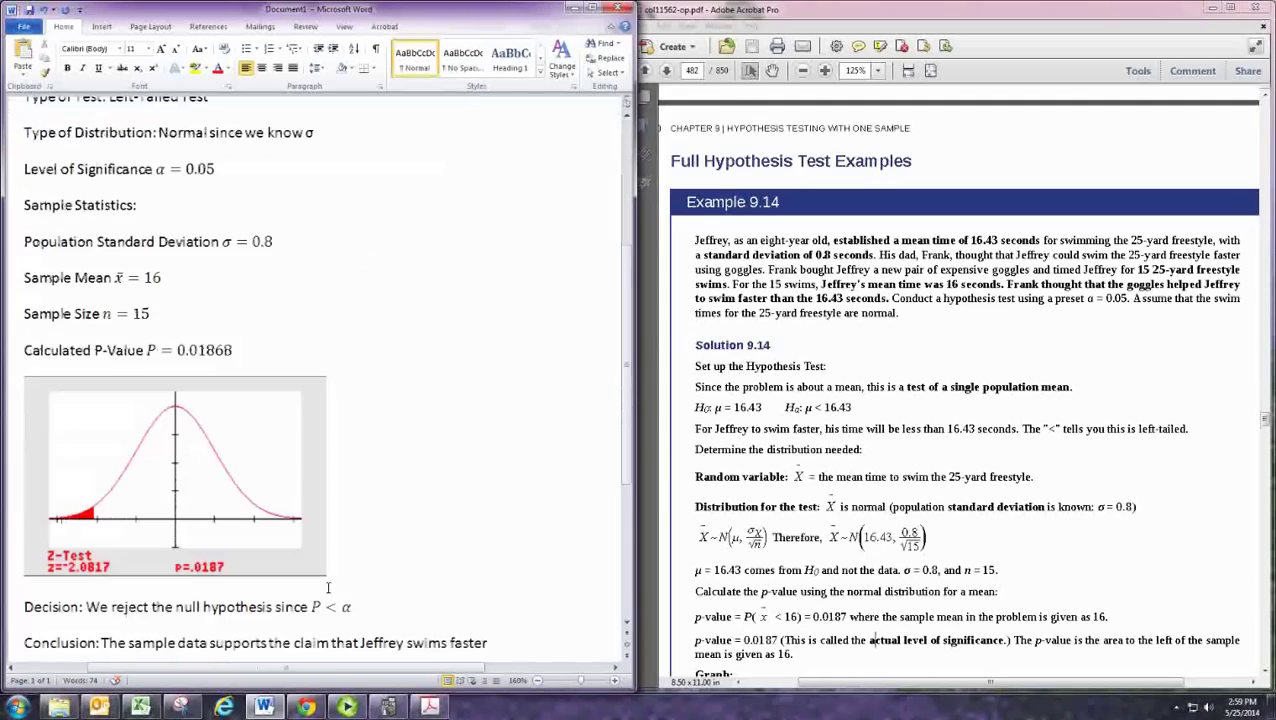
scroll(323, 587, "up", 5)
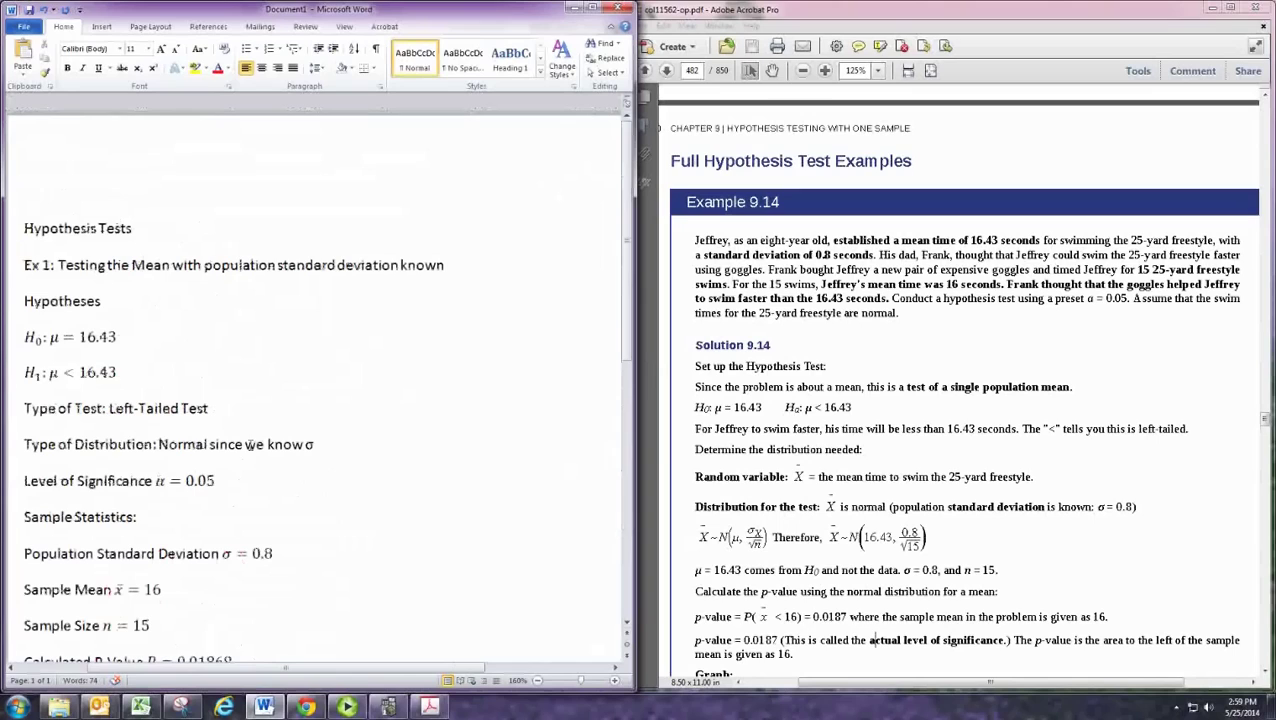
scroll(248, 446, "down", 3)
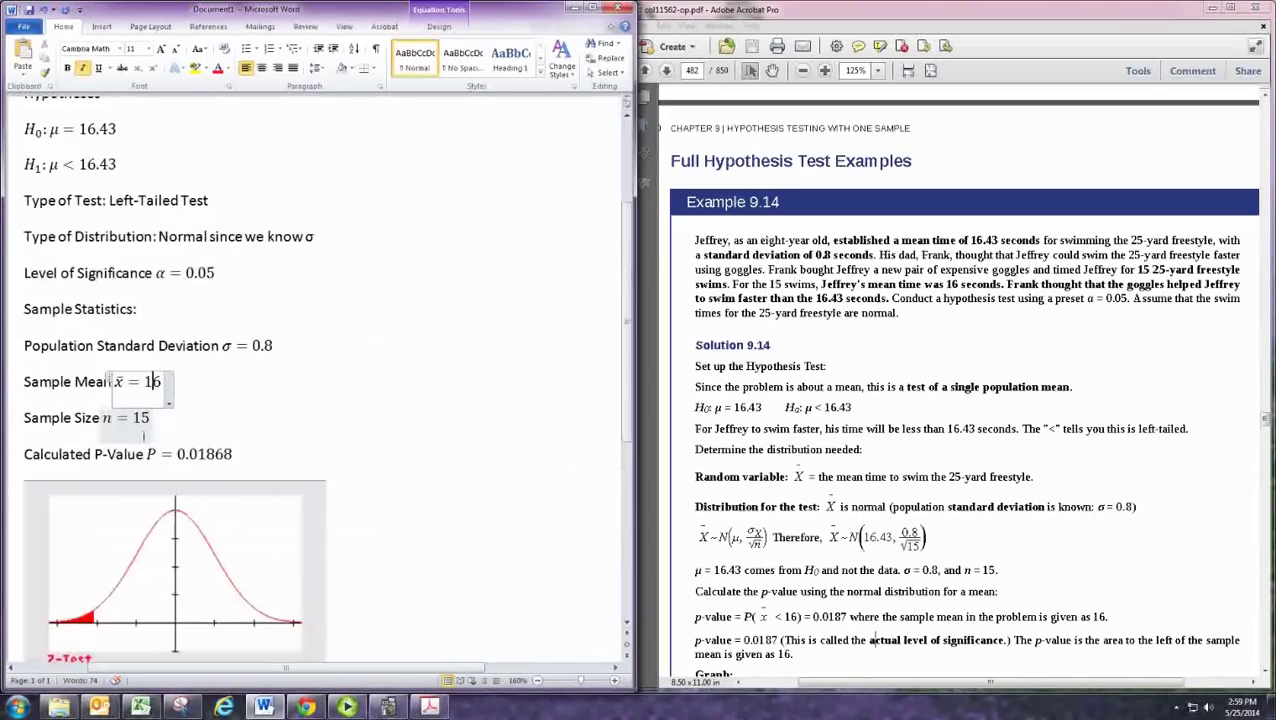
left_click(139, 425)
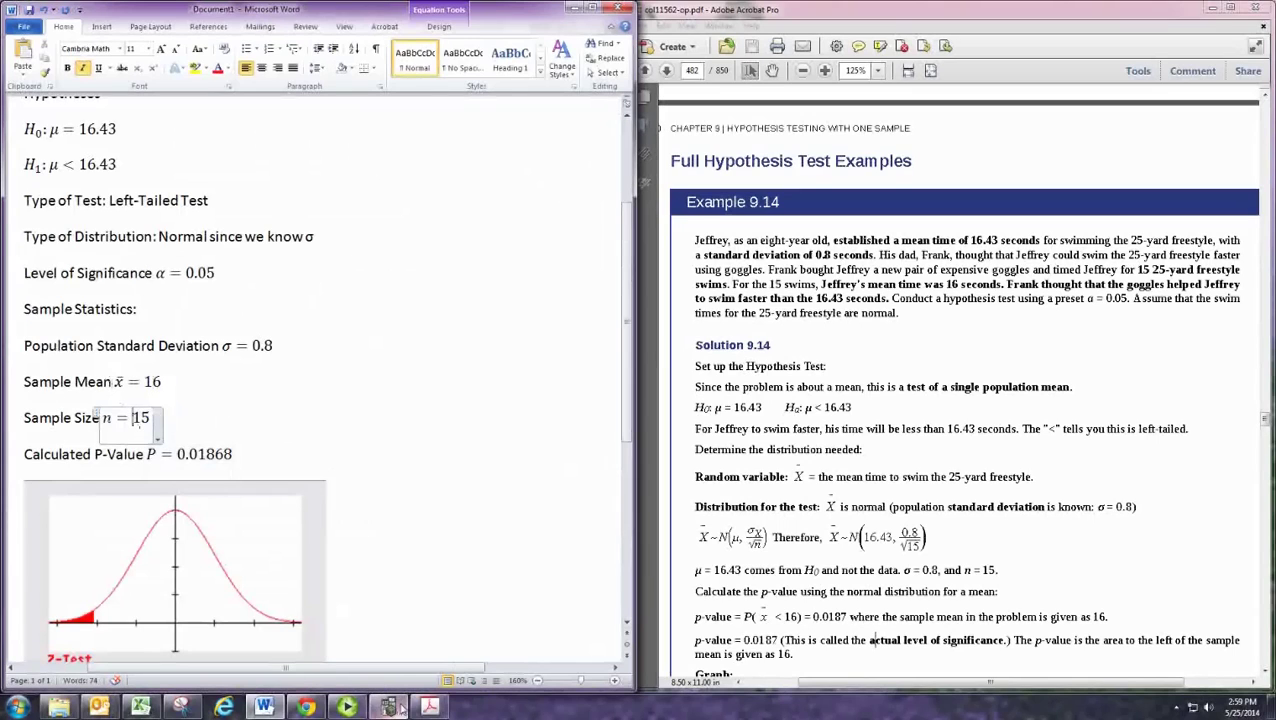
left_click(409, 629)
left_click(408, 629)
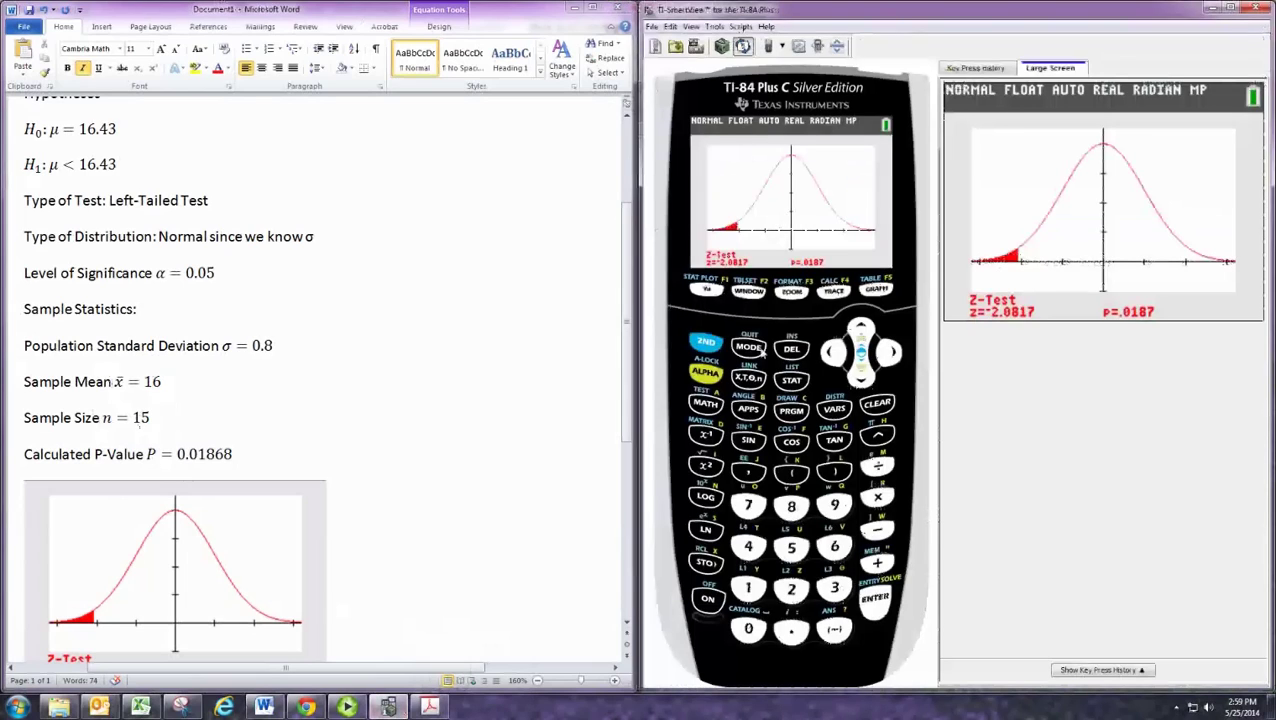
Step: Try to open the Z-Test screen from the calculator's STAT TESTS menu
left_click(791, 380)
left_click(889, 352)
left_click(889, 352)
left_click(876, 597)
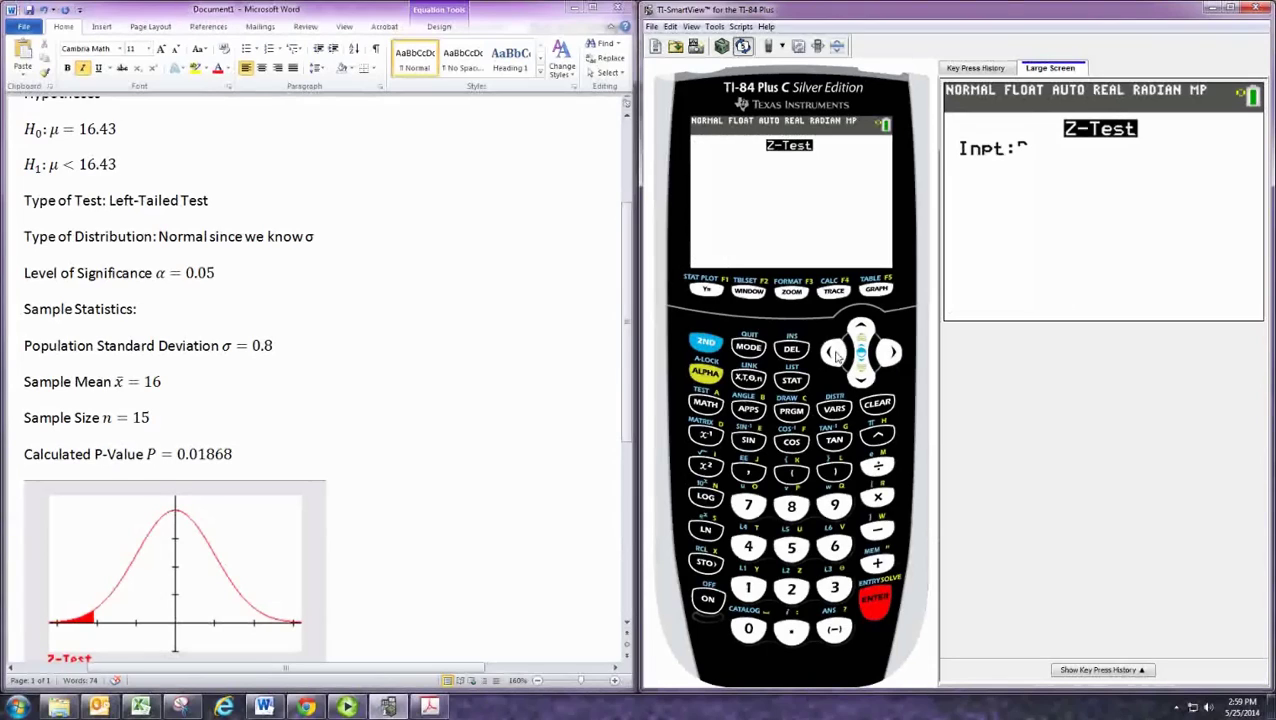
left_click(791, 380)
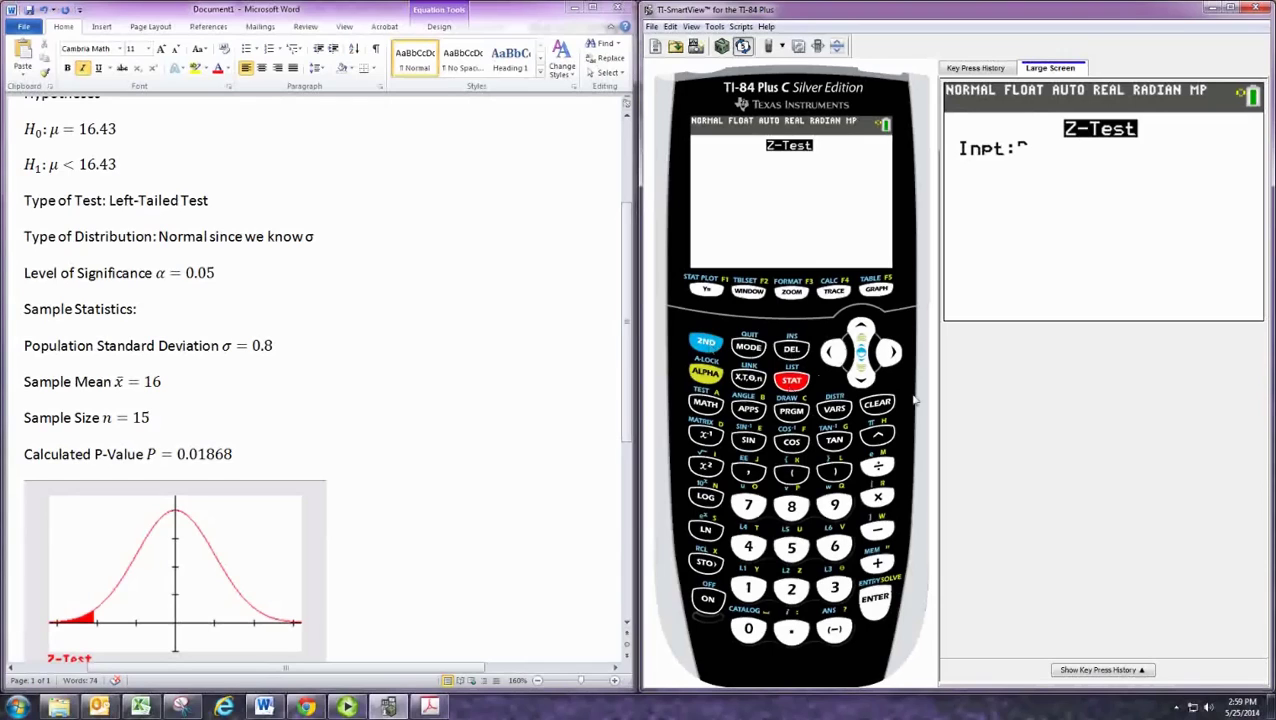
Step: Pause and minimize the screen recorder, minimize the calculator, and open Task Manager with Ctrl+Shift+Esc
left_click(346, 707)
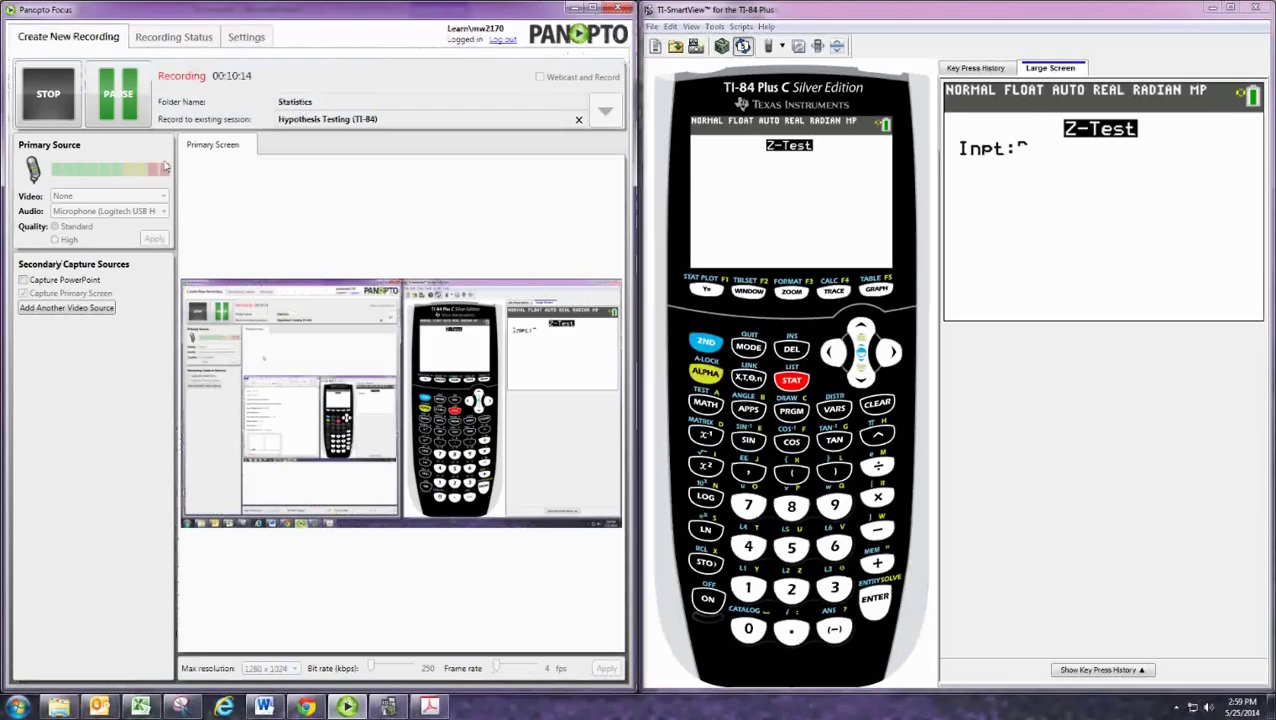
left_click(118, 95)
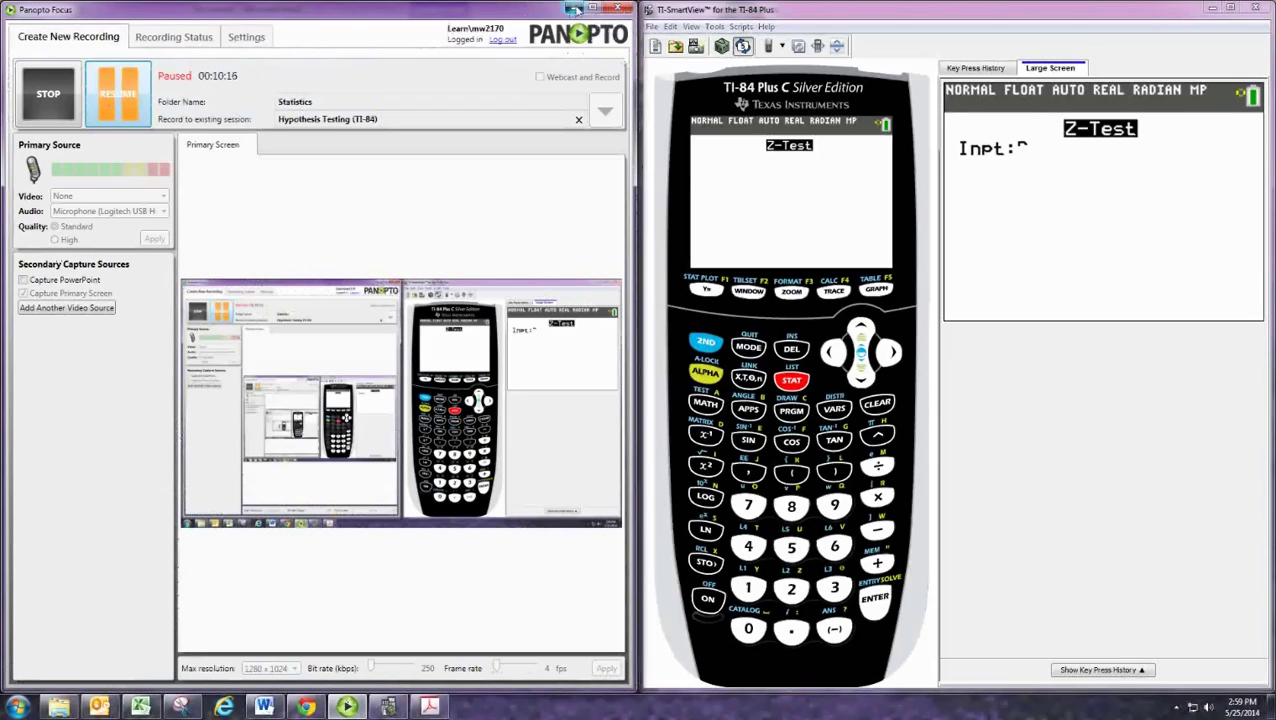
left_click(573, 9)
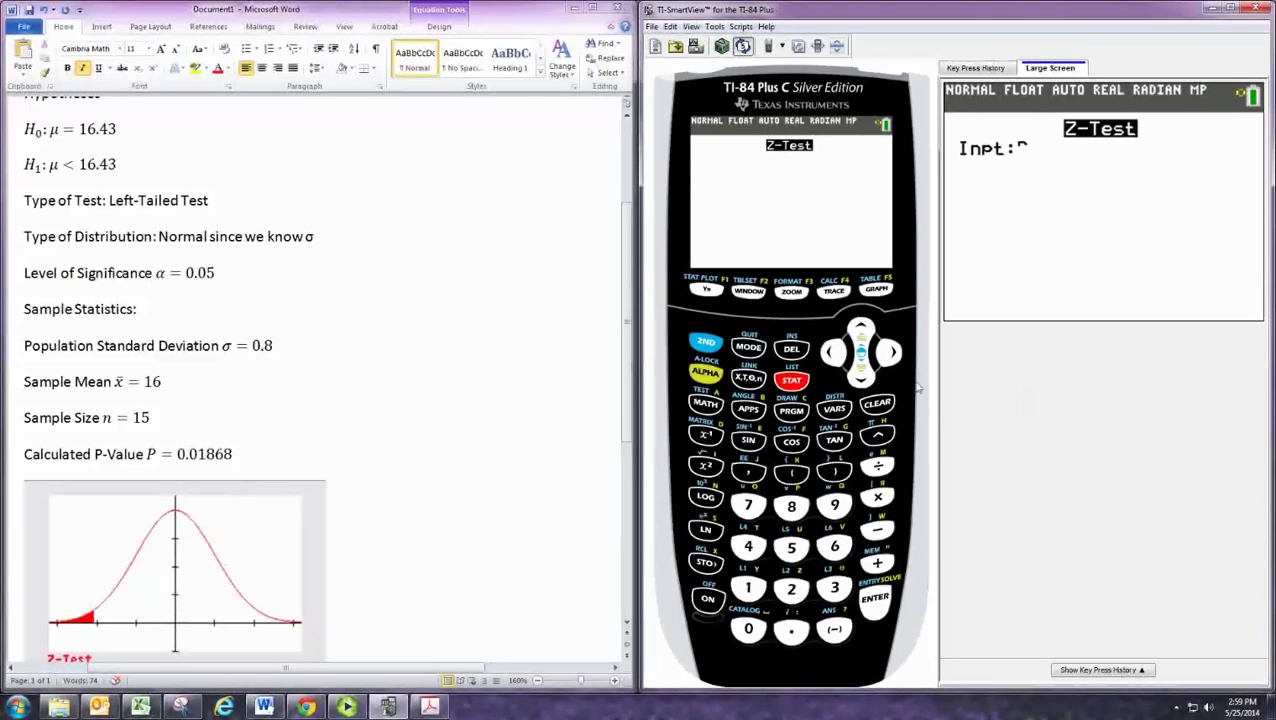
left_click(1210, 9)
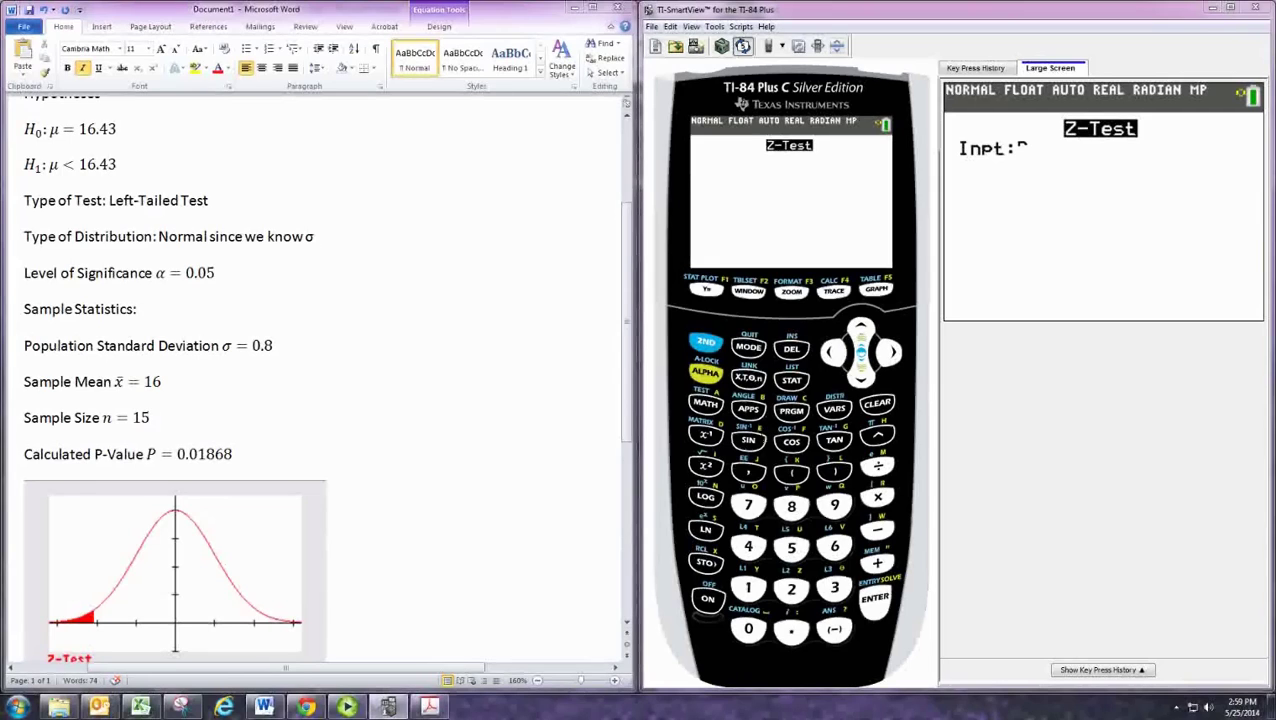
key("ctrl+shift+Escape")
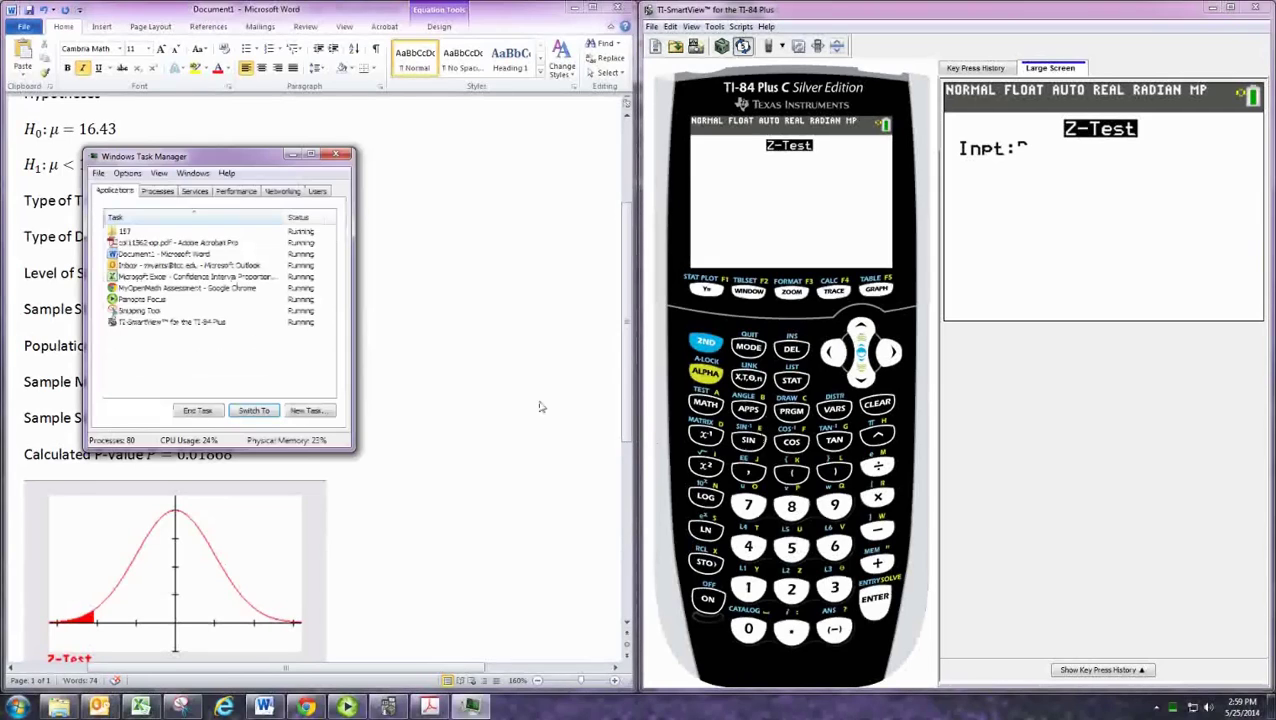
Step: End the frozen TI-SmartView task, relaunch it from the Start menu, and minimize Task Manager
left_click(210, 412)
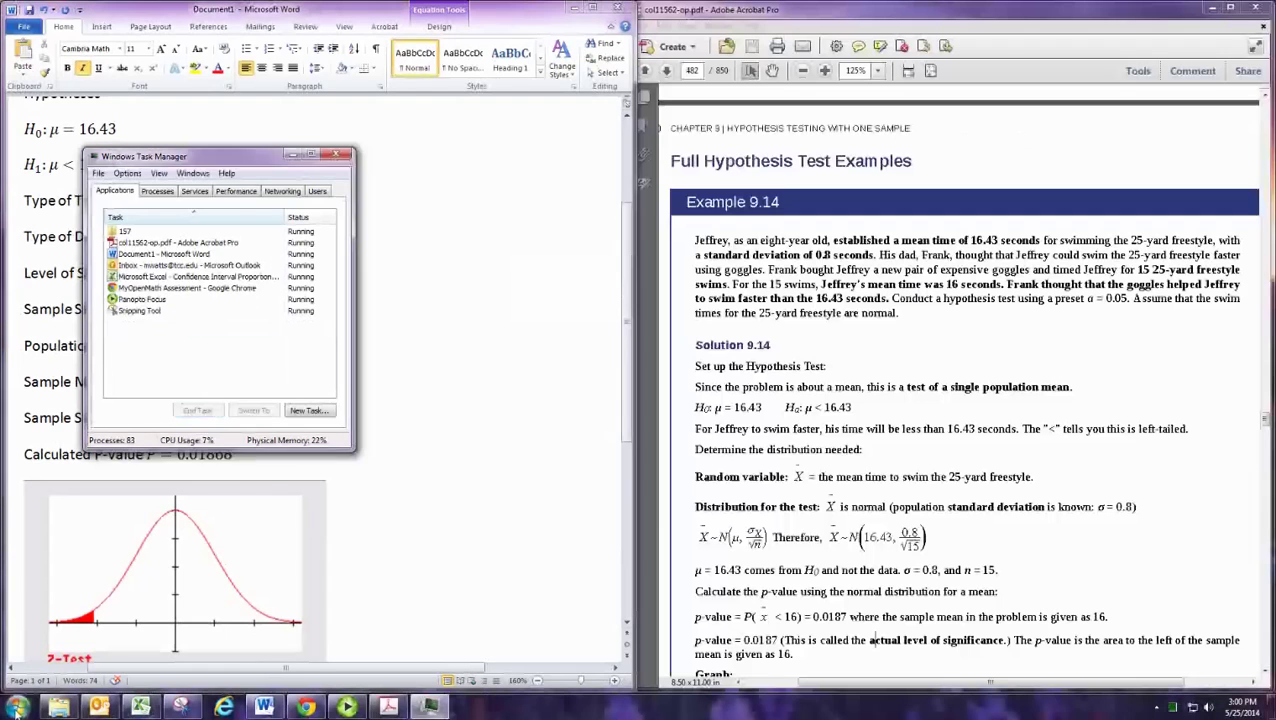
left_click(17, 708)
left_click(100, 527)
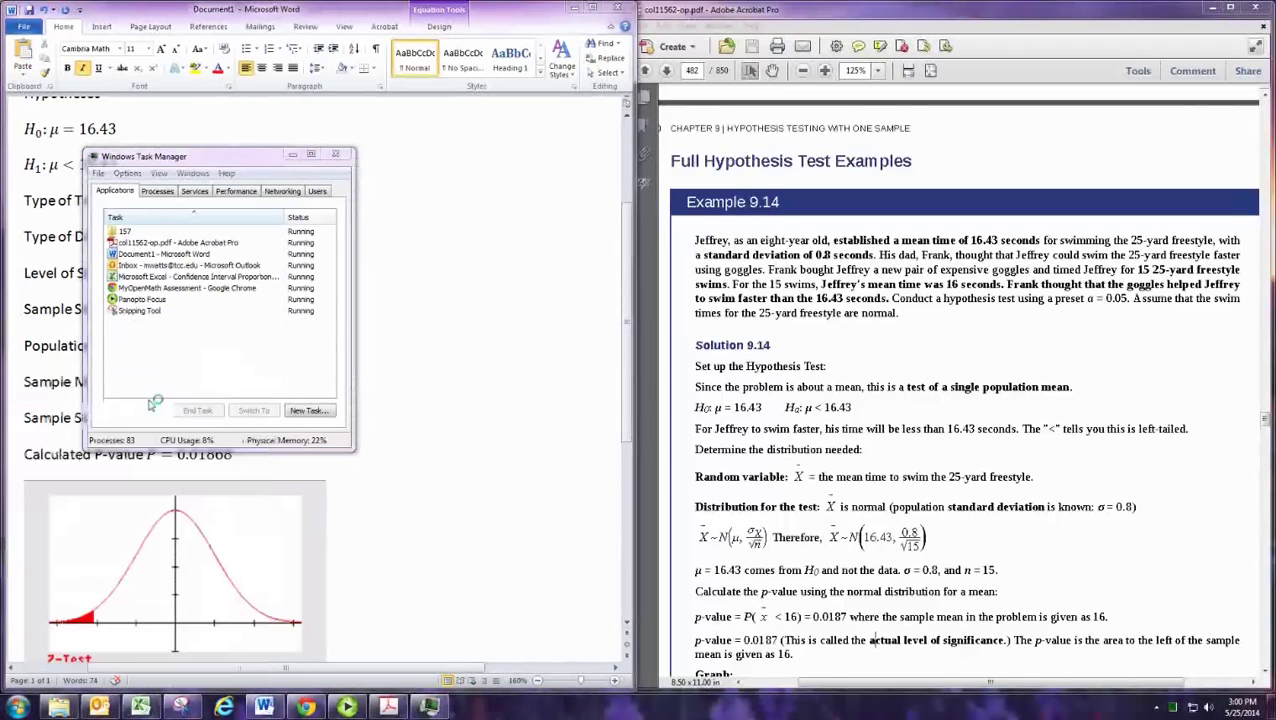
left_click(292, 154)
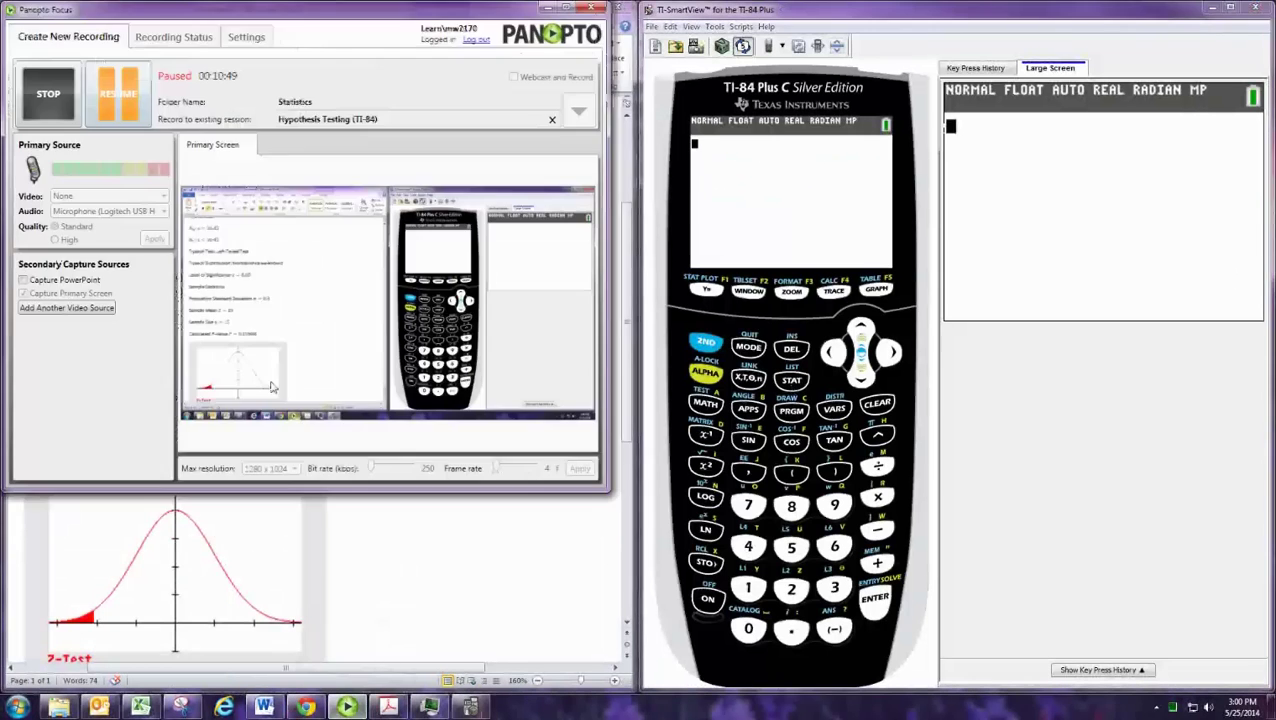
Step: Open Z-Test from STAT TESTS and set its input type to Data
key("F9")
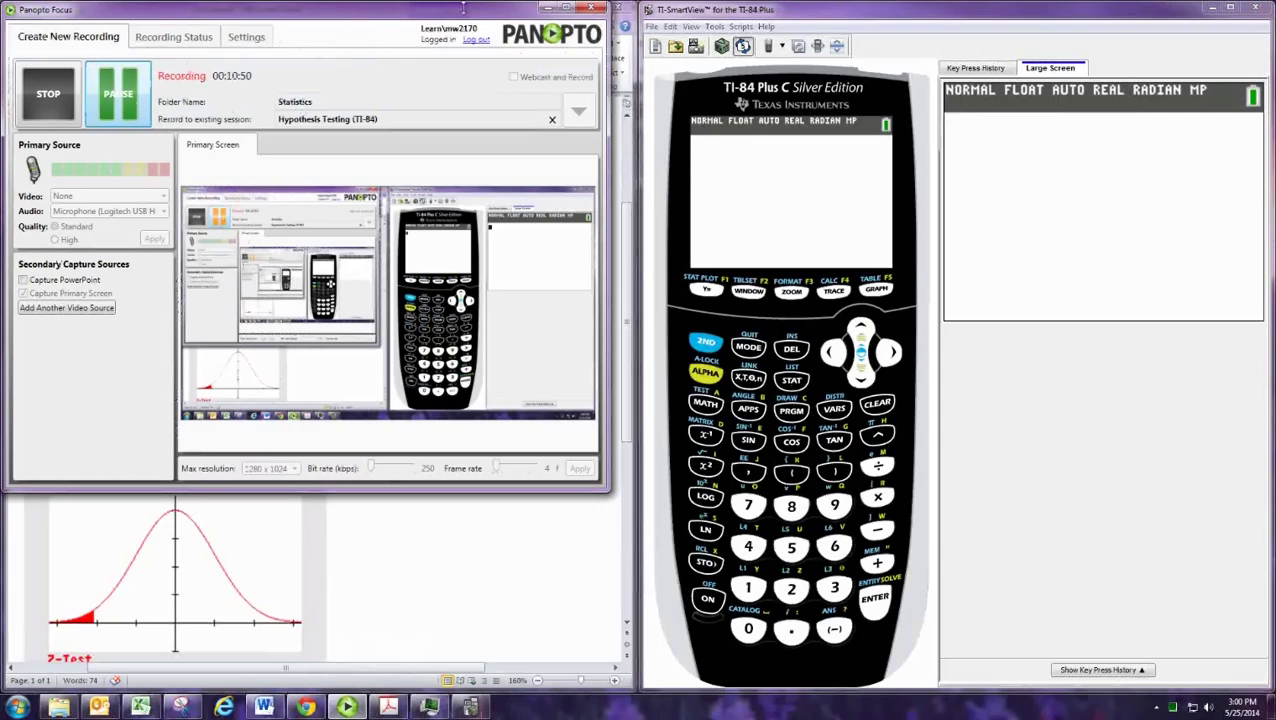
left_click(548, 9)
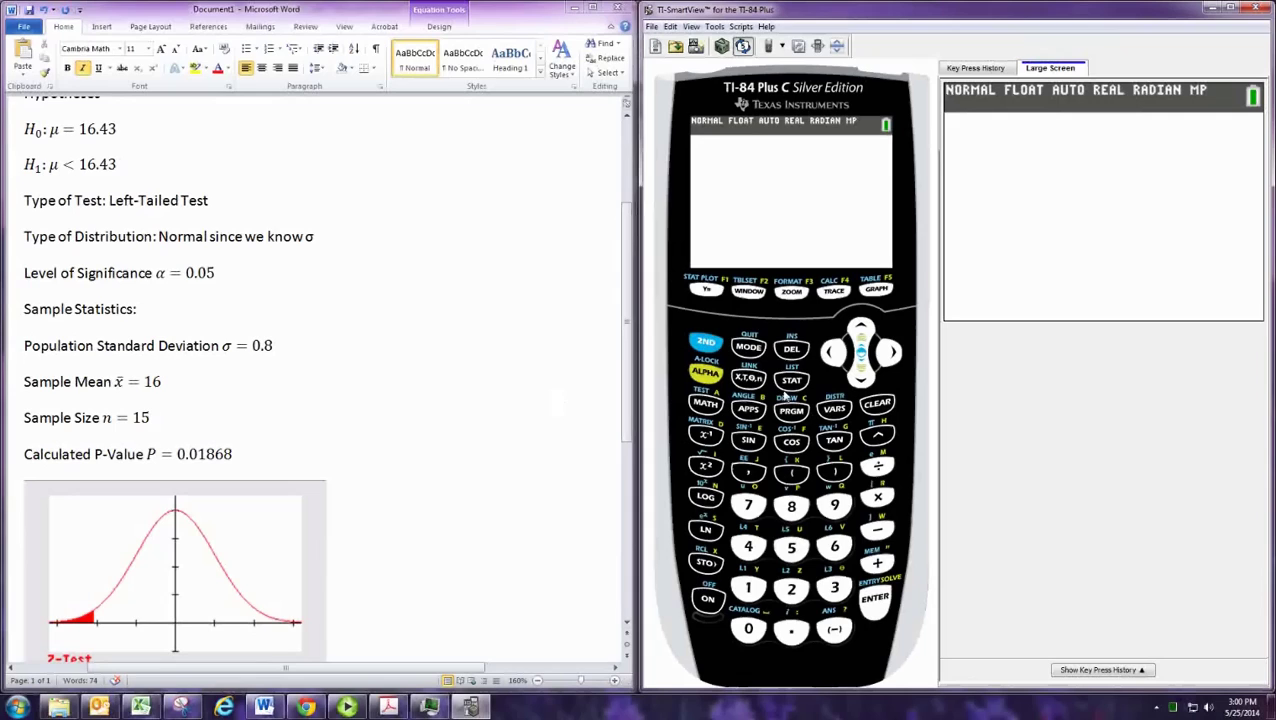
left_click(789, 388)
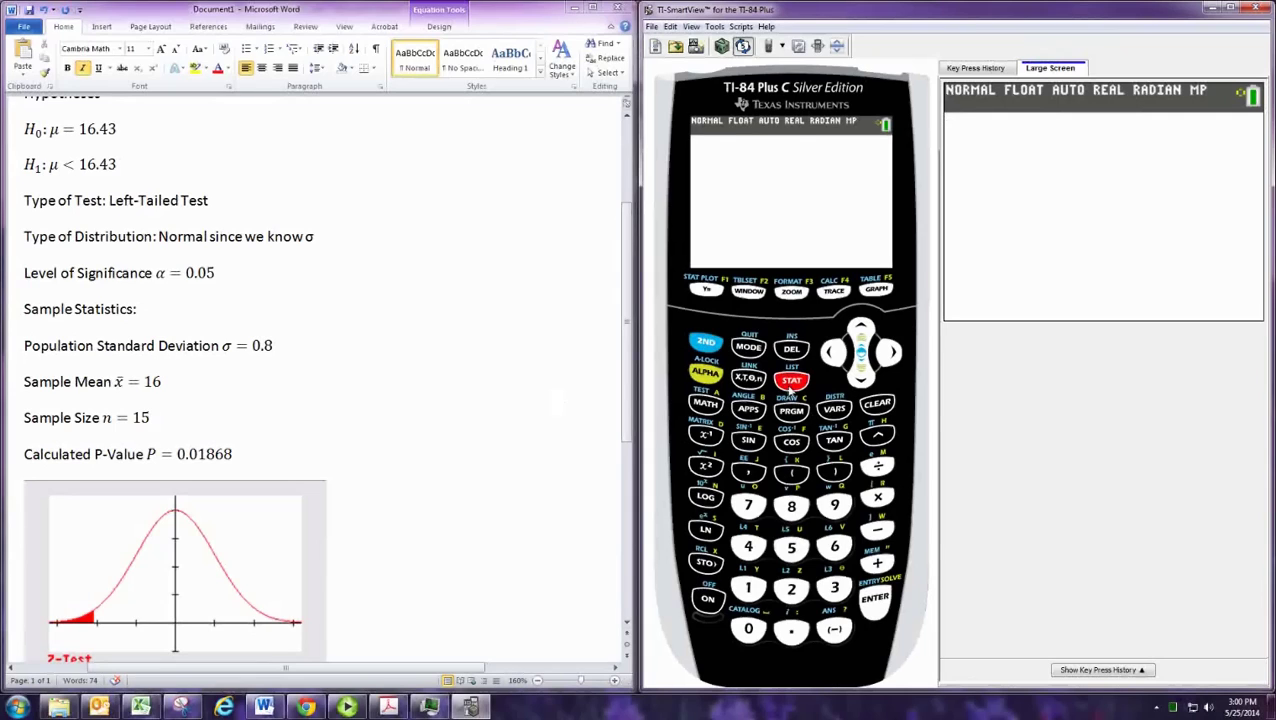
left_click(885, 356)
left_click(885, 356)
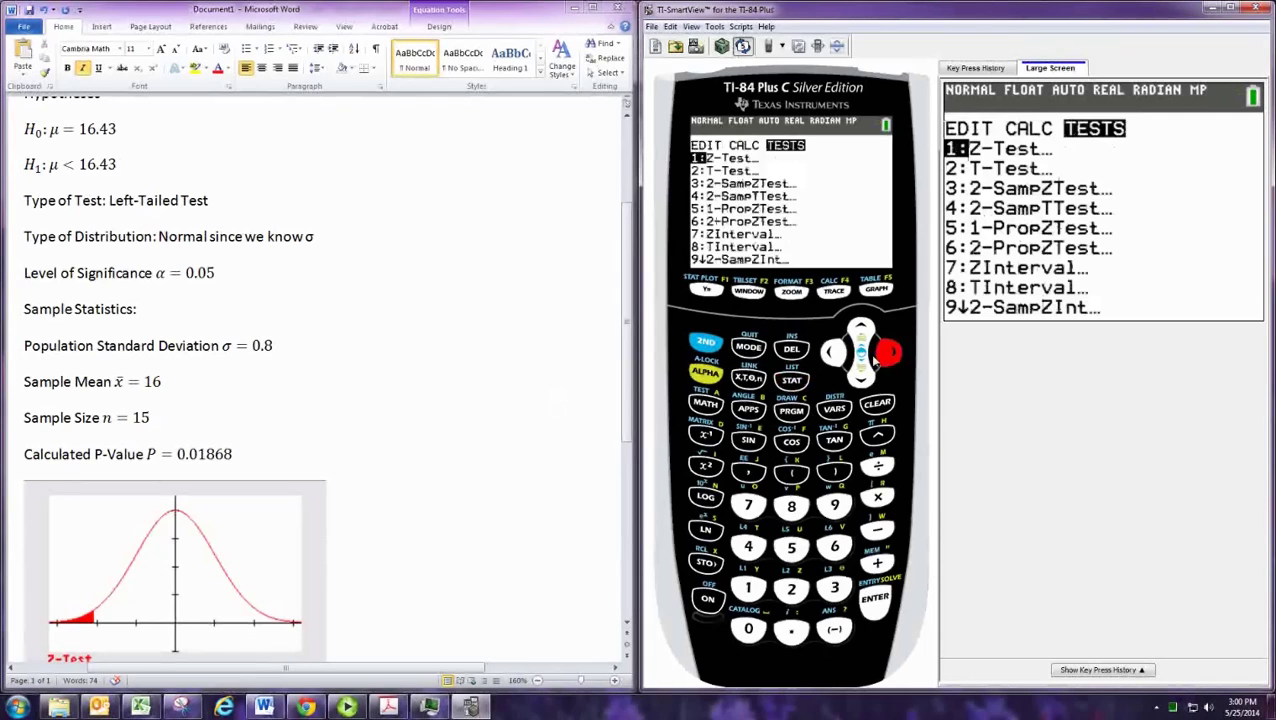
left_click(876, 599)
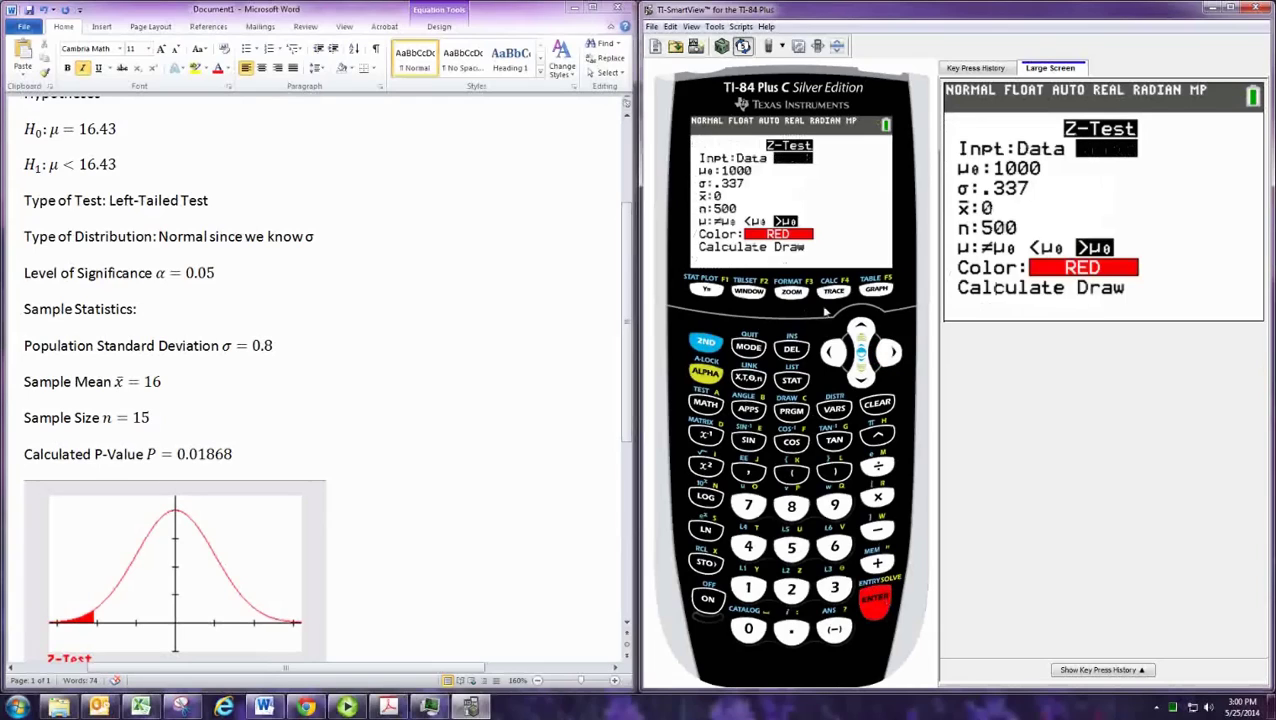
left_click(884, 603)
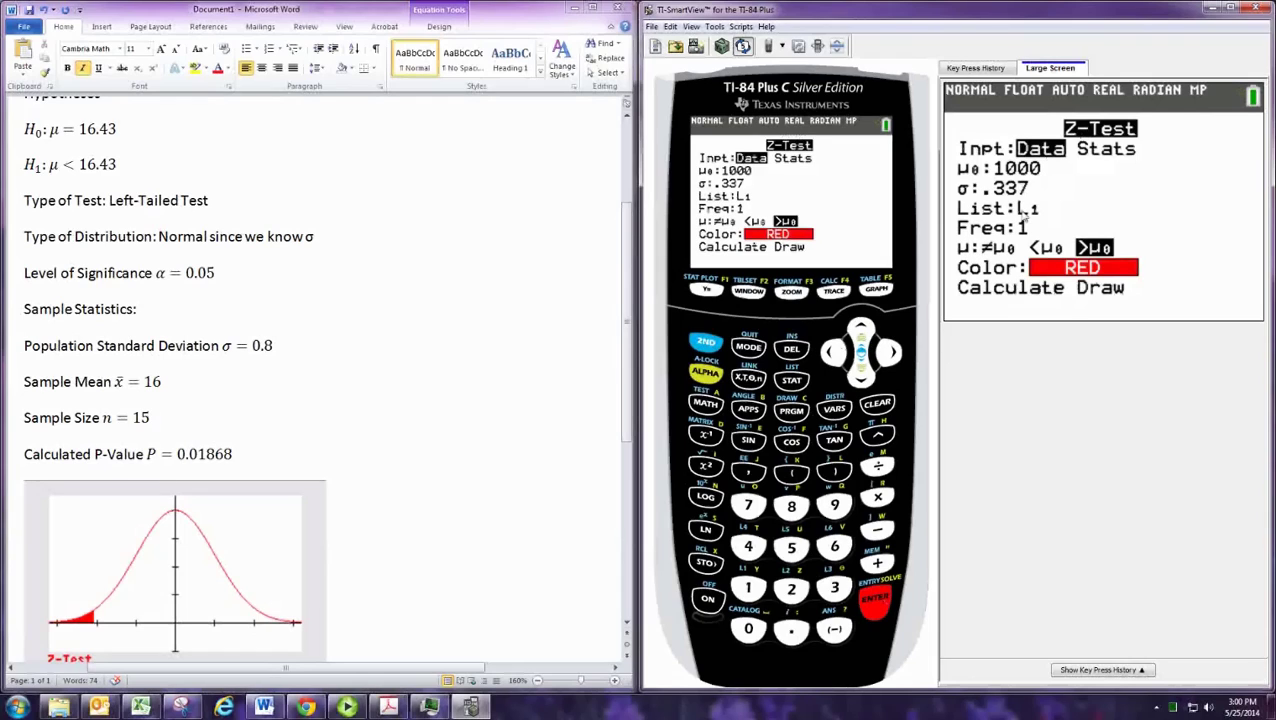
Step: Check the values stored in L1, then return to the STAT TESTS list
left_click(791, 380)
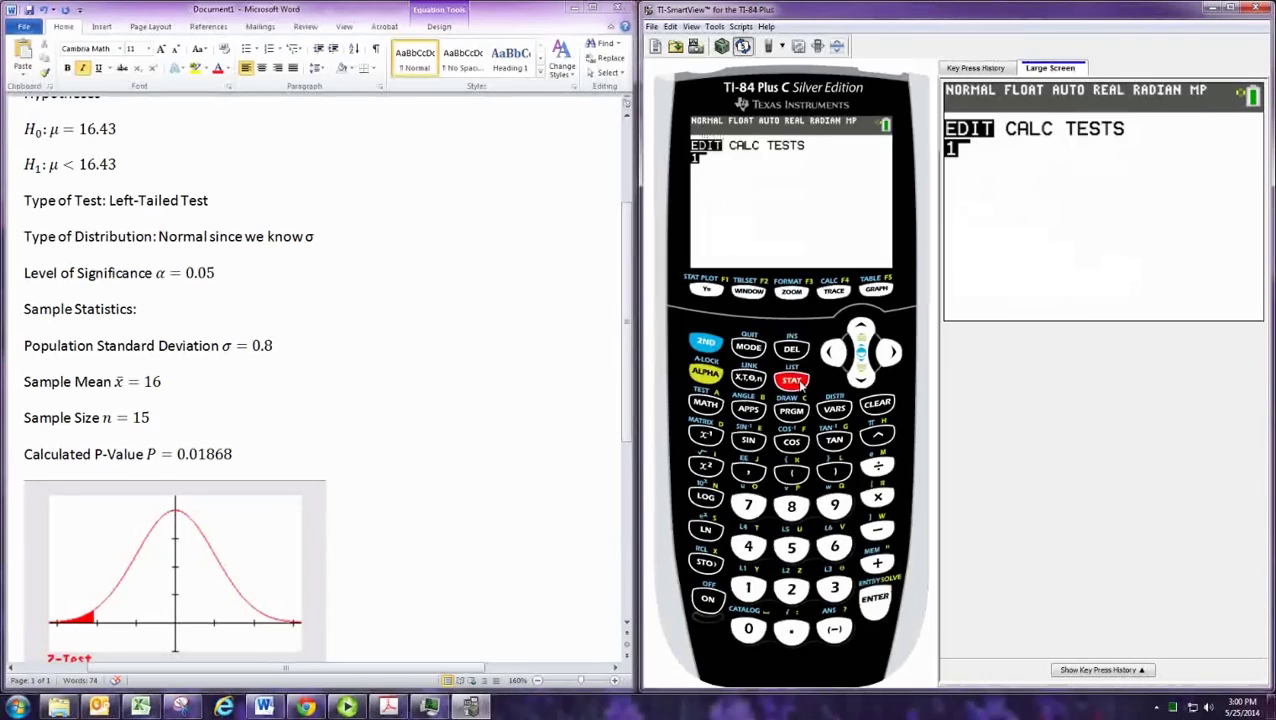
left_click(874, 597)
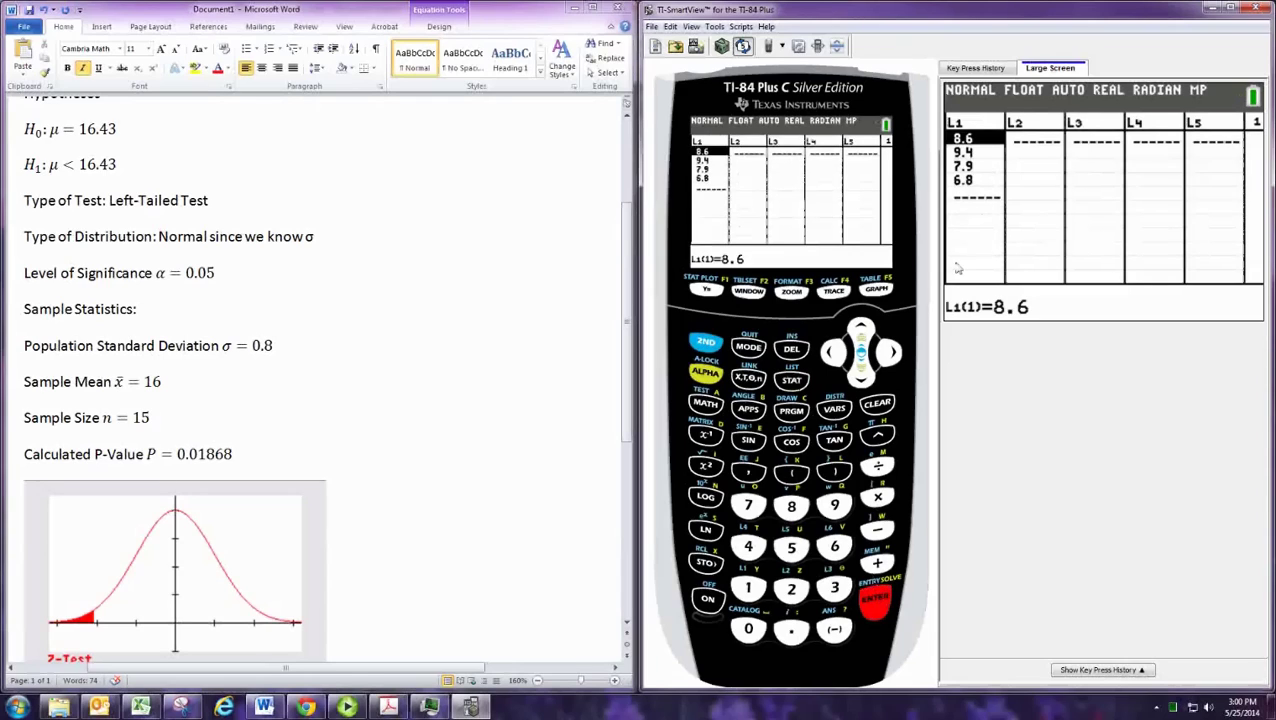
left_click(791, 380)
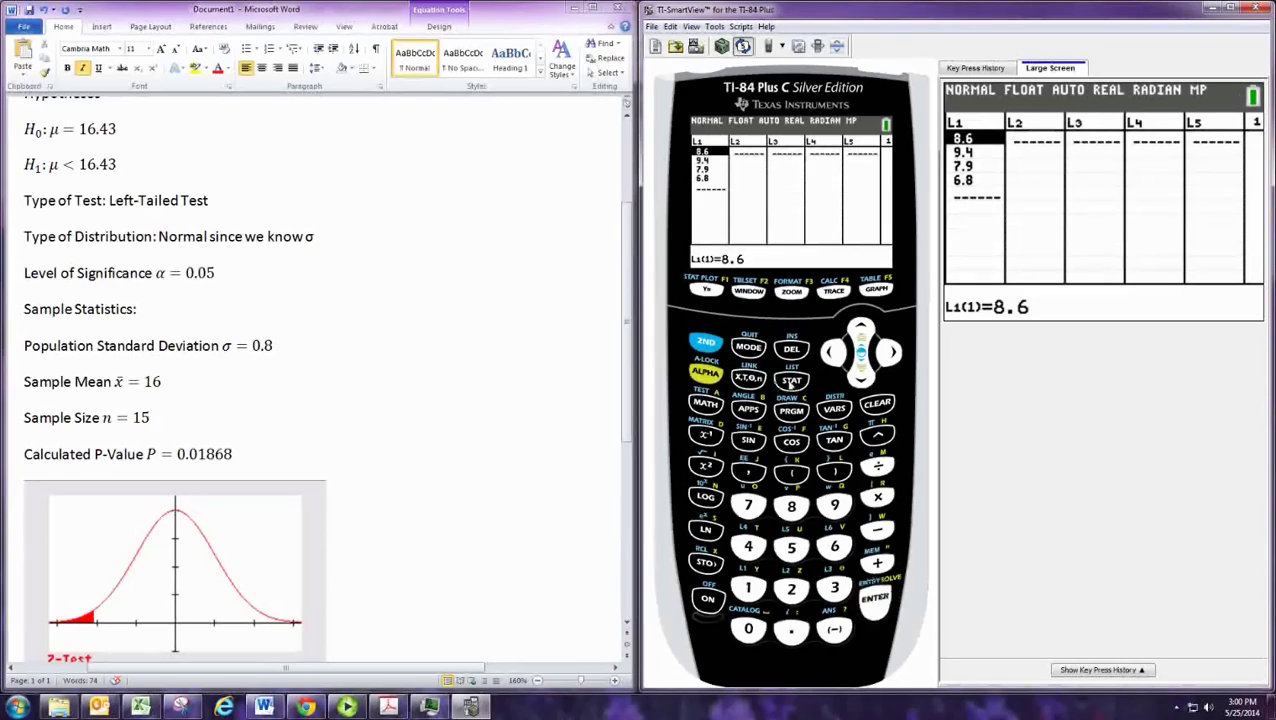
left_click(889, 355)
left_click(889, 355)
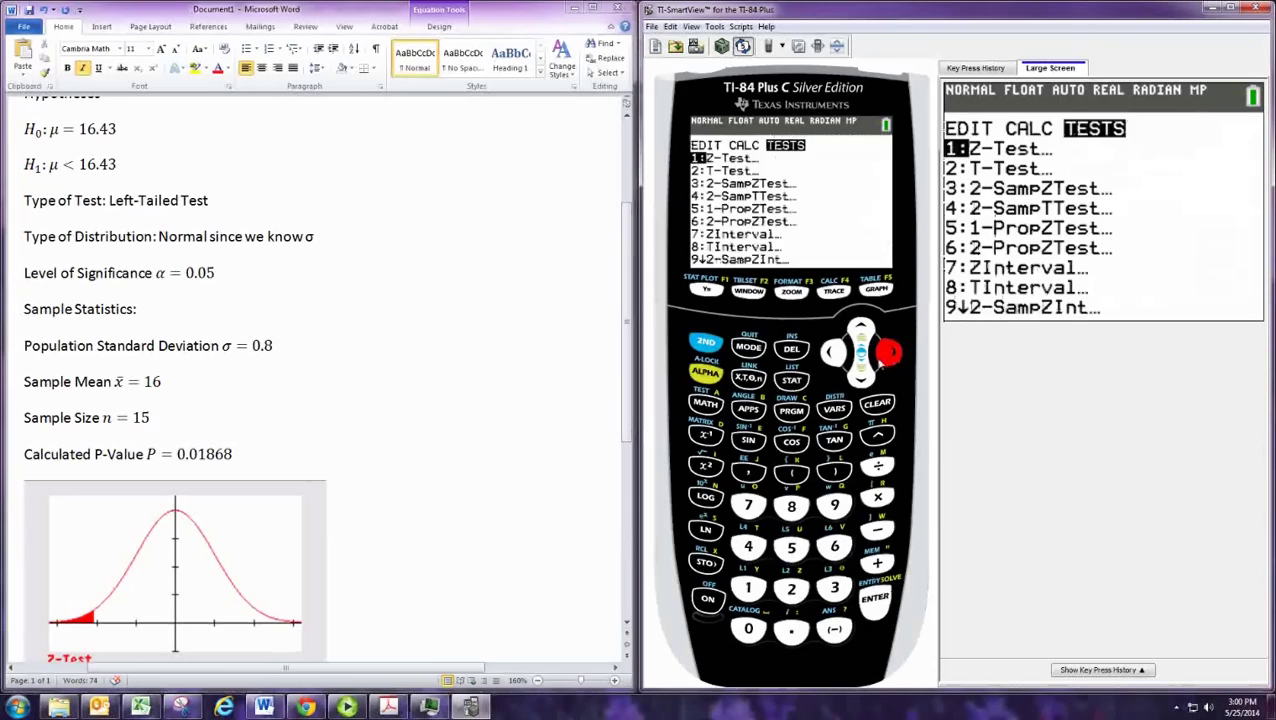
left_click(872, 603)
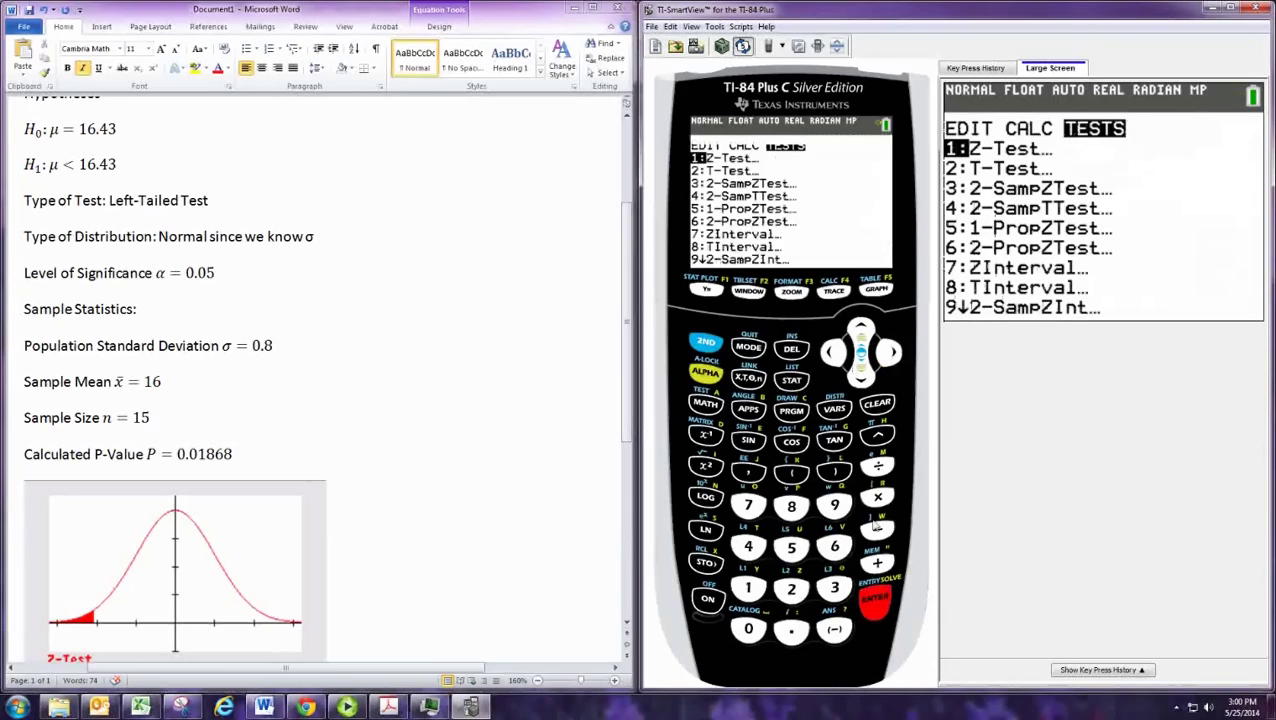
Step: Enter 16.43 as the Z-Test μ0 value
left_click(861, 373)
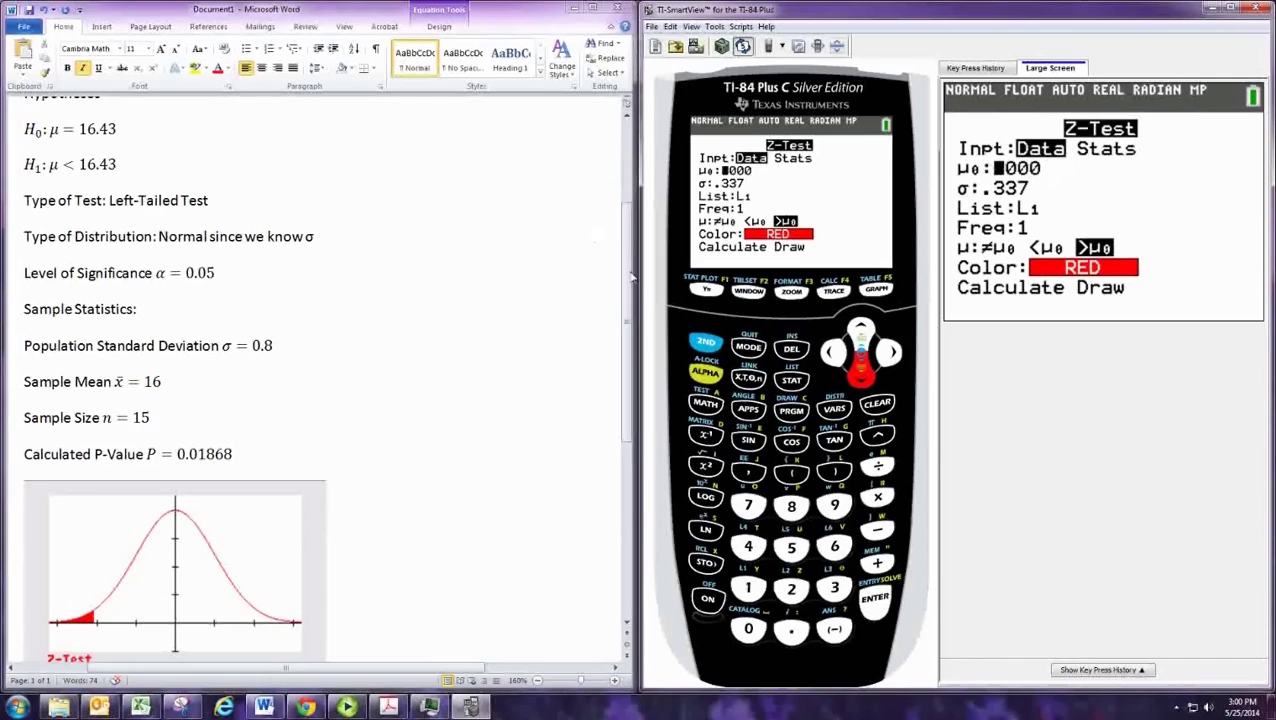
left_click(747, 588)
left_click(834, 547)
left_click(790, 627)
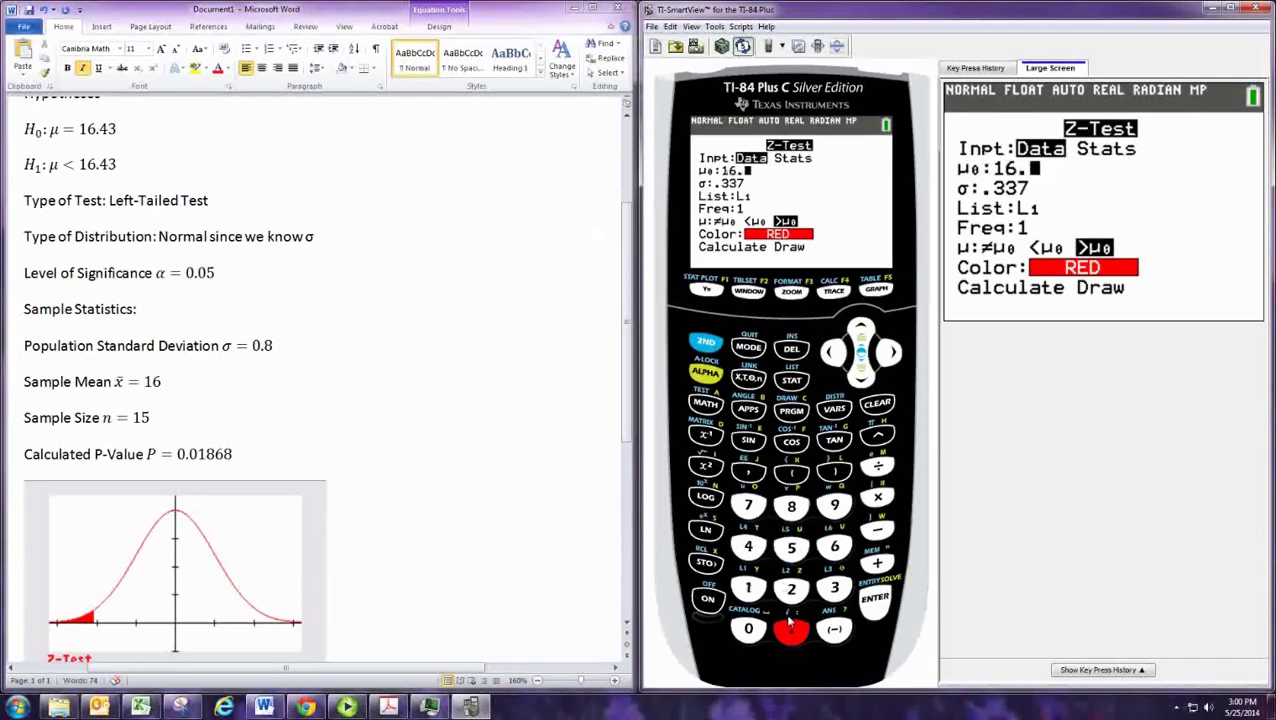
left_click(748, 547)
left_click(834, 588)
left_click(875, 598)
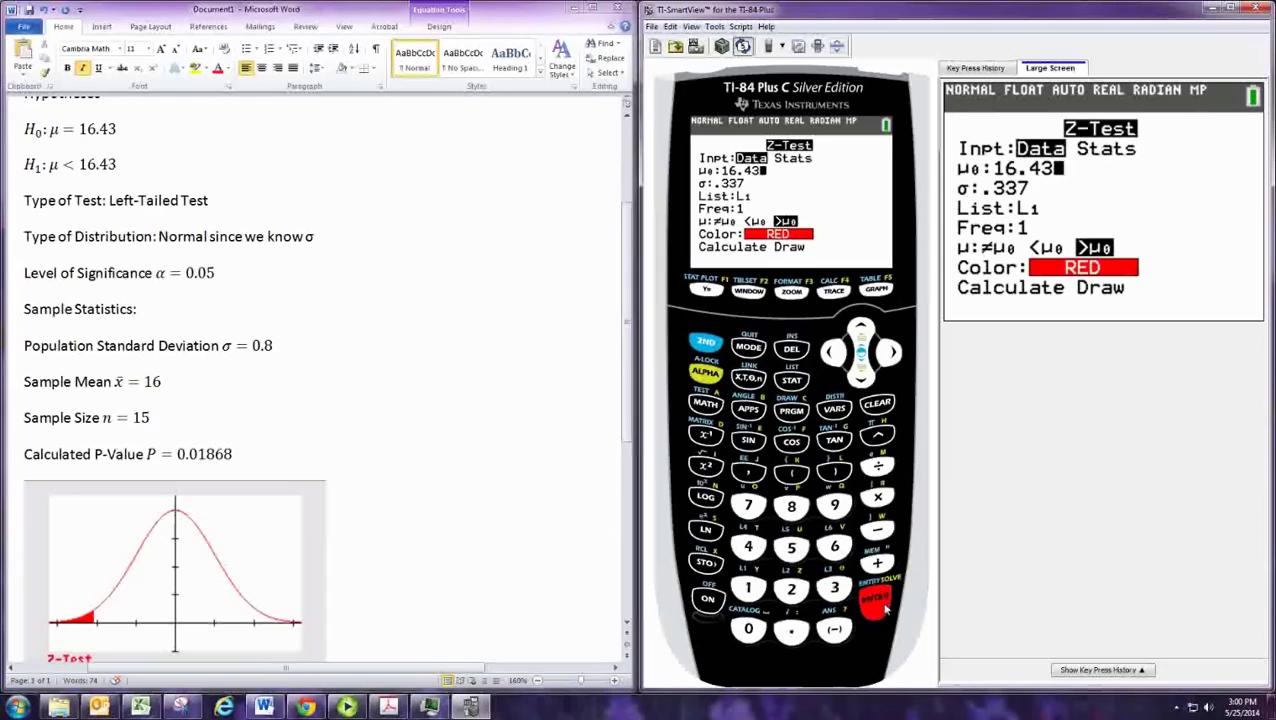
Step: Set σ to .8 and choose the less-than alternative μ<μ0
left_click(790, 630)
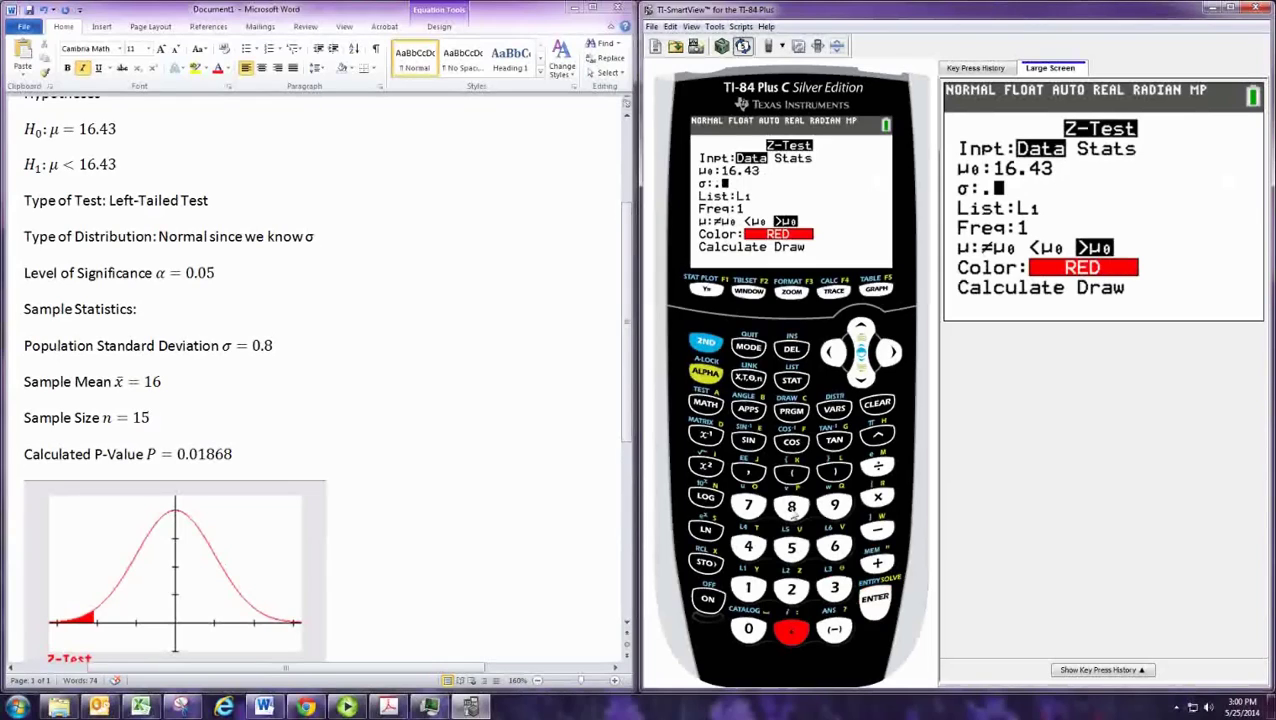
left_click(791, 506)
left_click(876, 600)
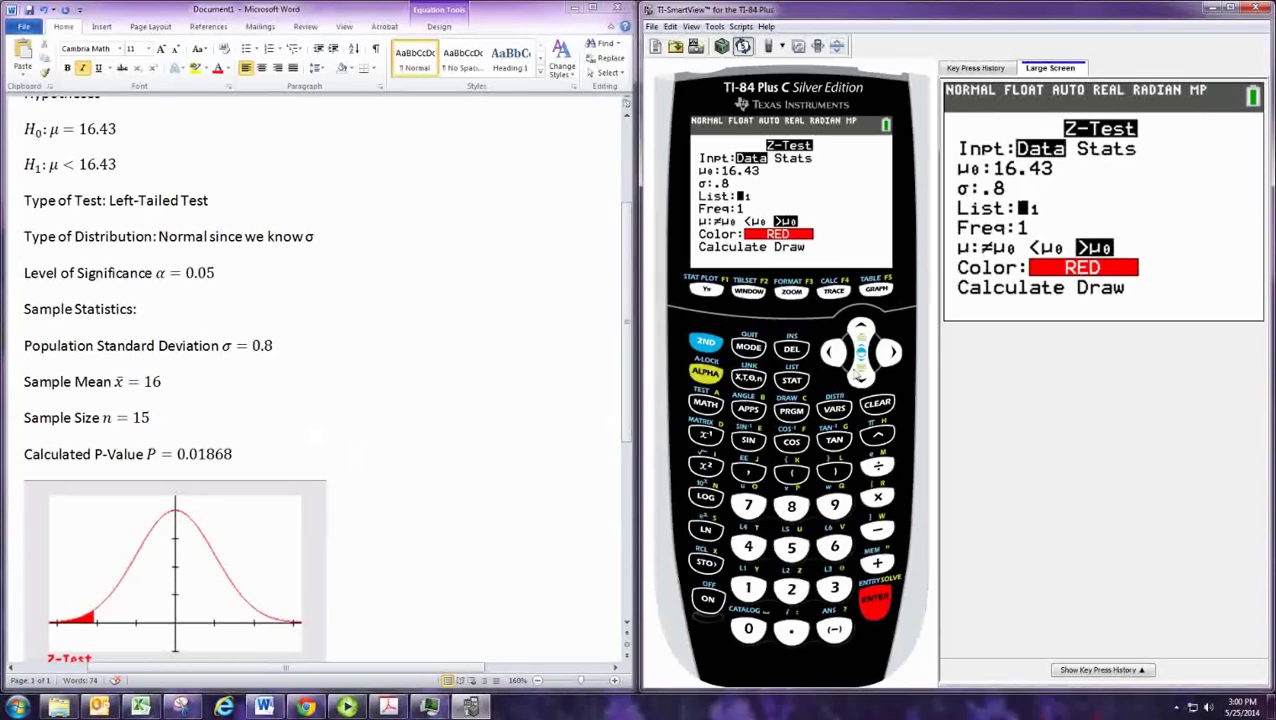
left_click(891, 352)
left_click(874, 600)
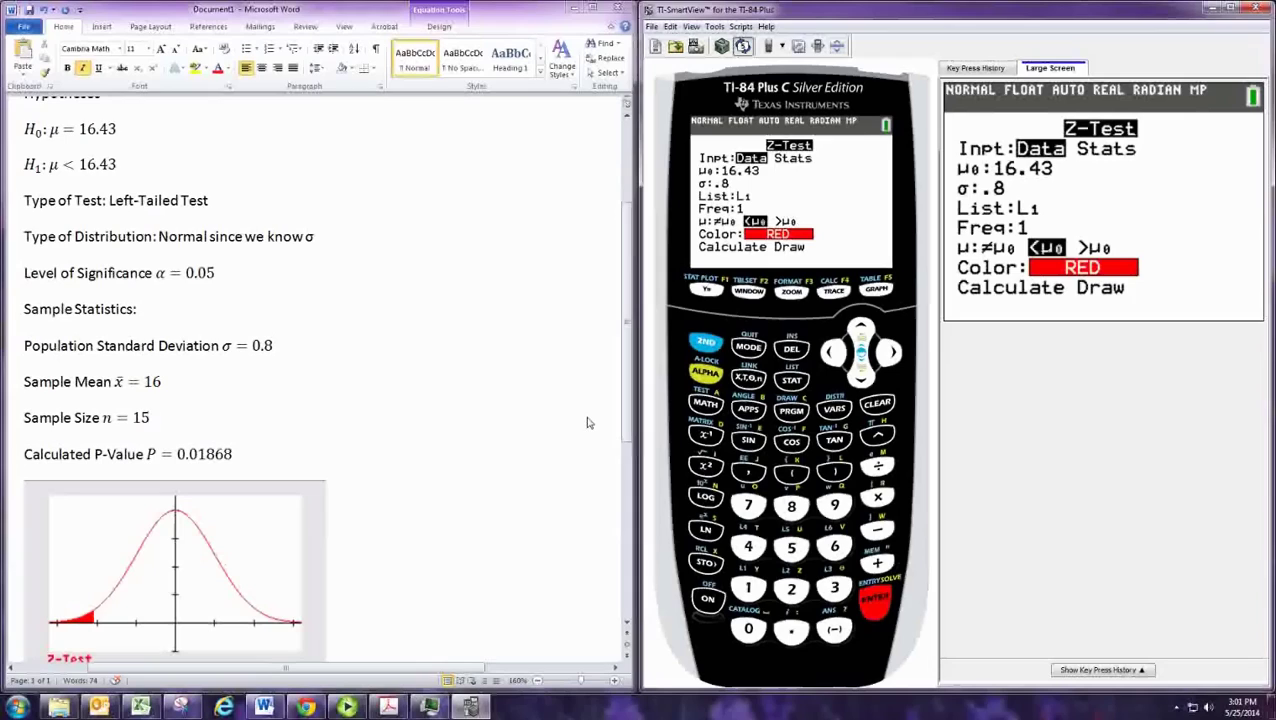
Step: Return to the Word report, scroll up, and select a region of the page
left_click(402, 425)
scroll(402, 425, "up", 3)
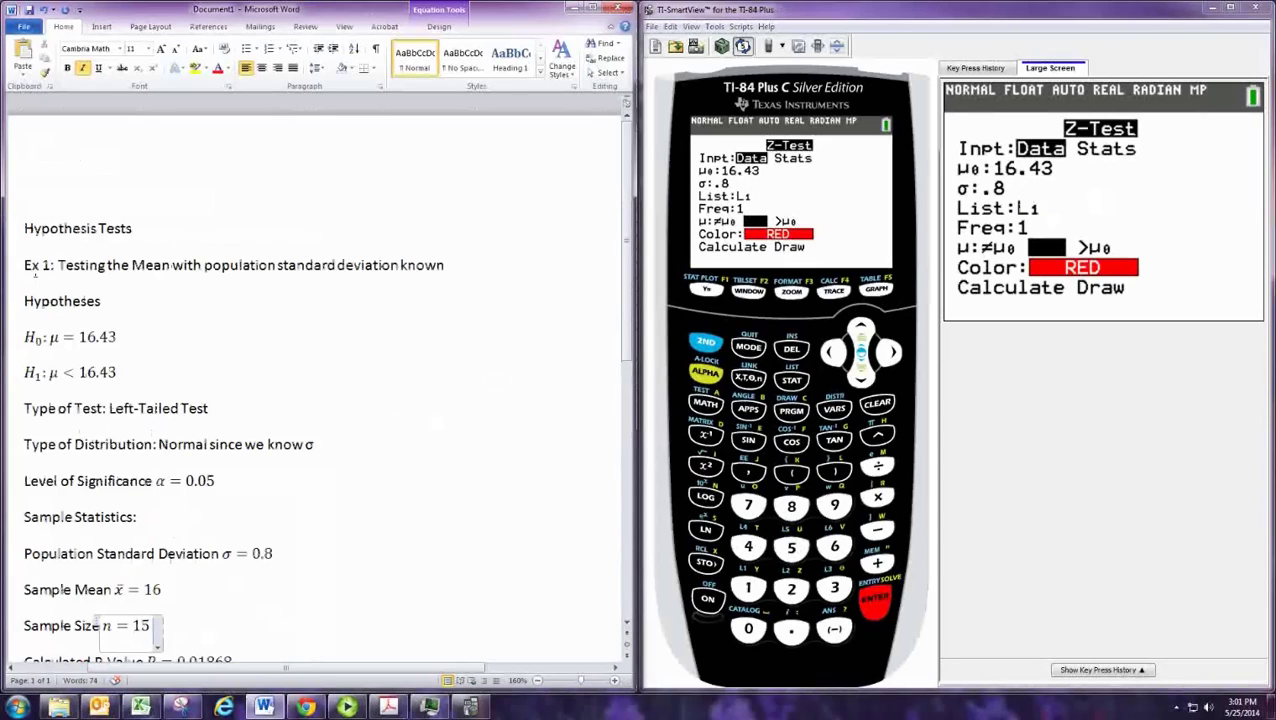
left_click_drag(24, 262, 176, 496)
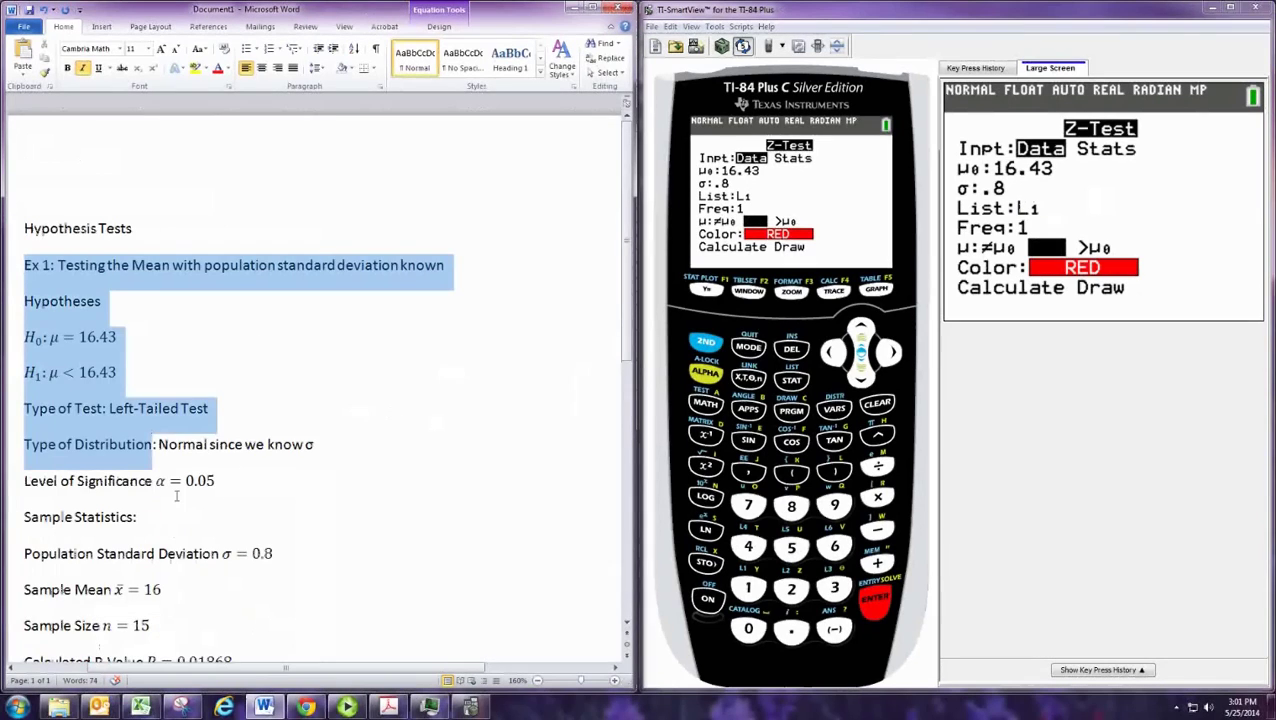